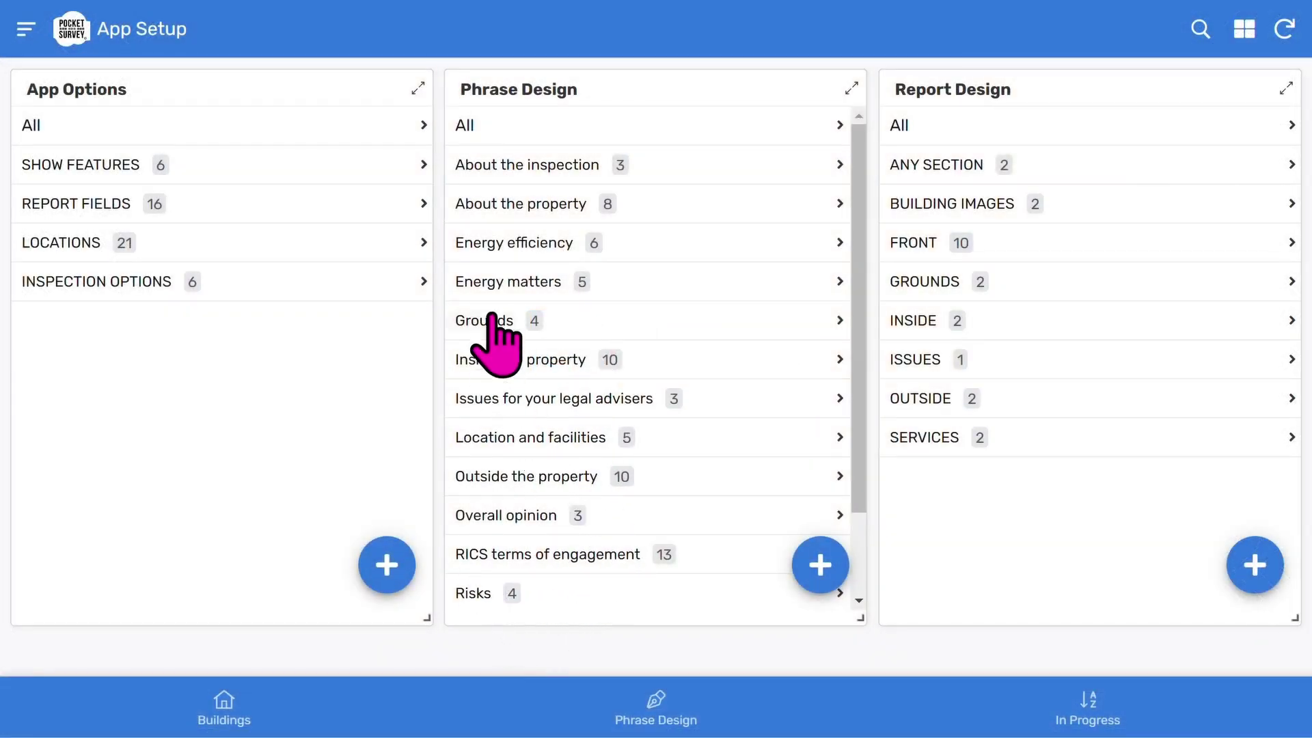
Step: Open the 'Outside the property' phrase category and scroll down to the Main walls entries
left_click(533, 472)
scroll(627, 253, "down", 4)
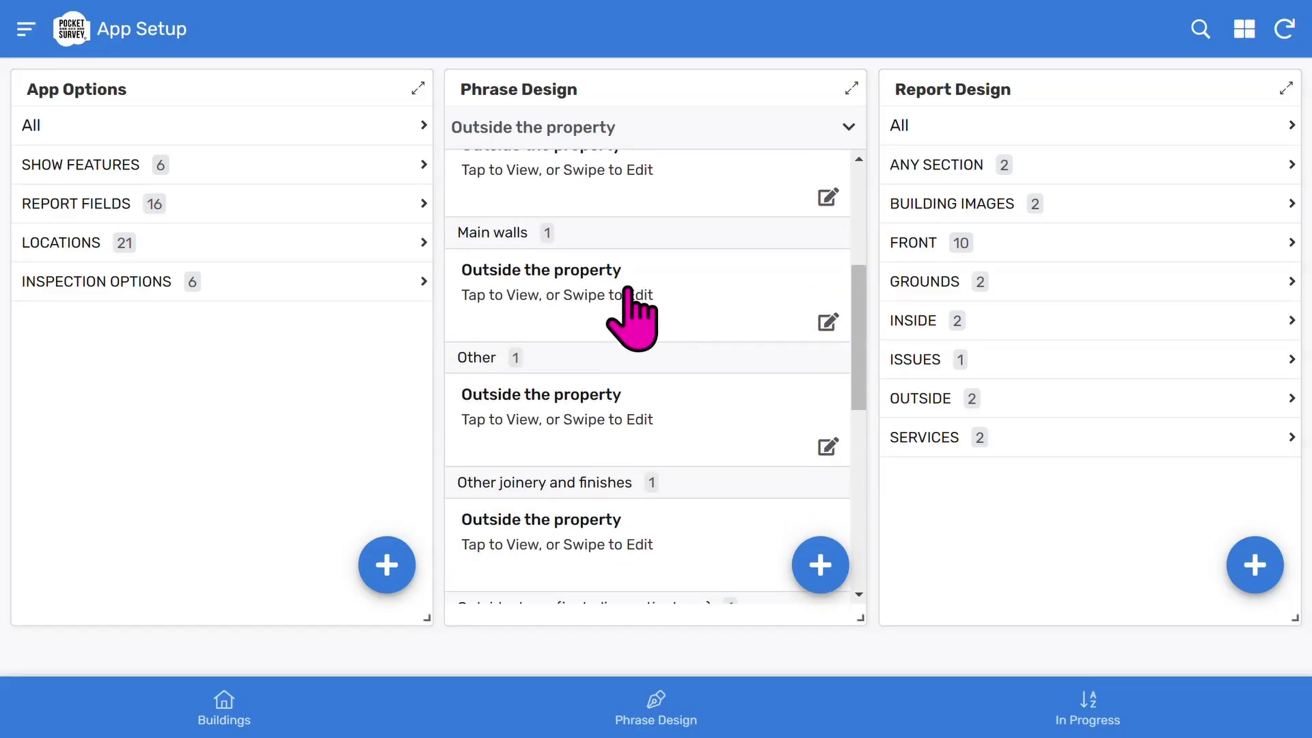
Step: Open the Main walls phrase details and scroll through its descriptions, features and defects
left_click(630, 316)
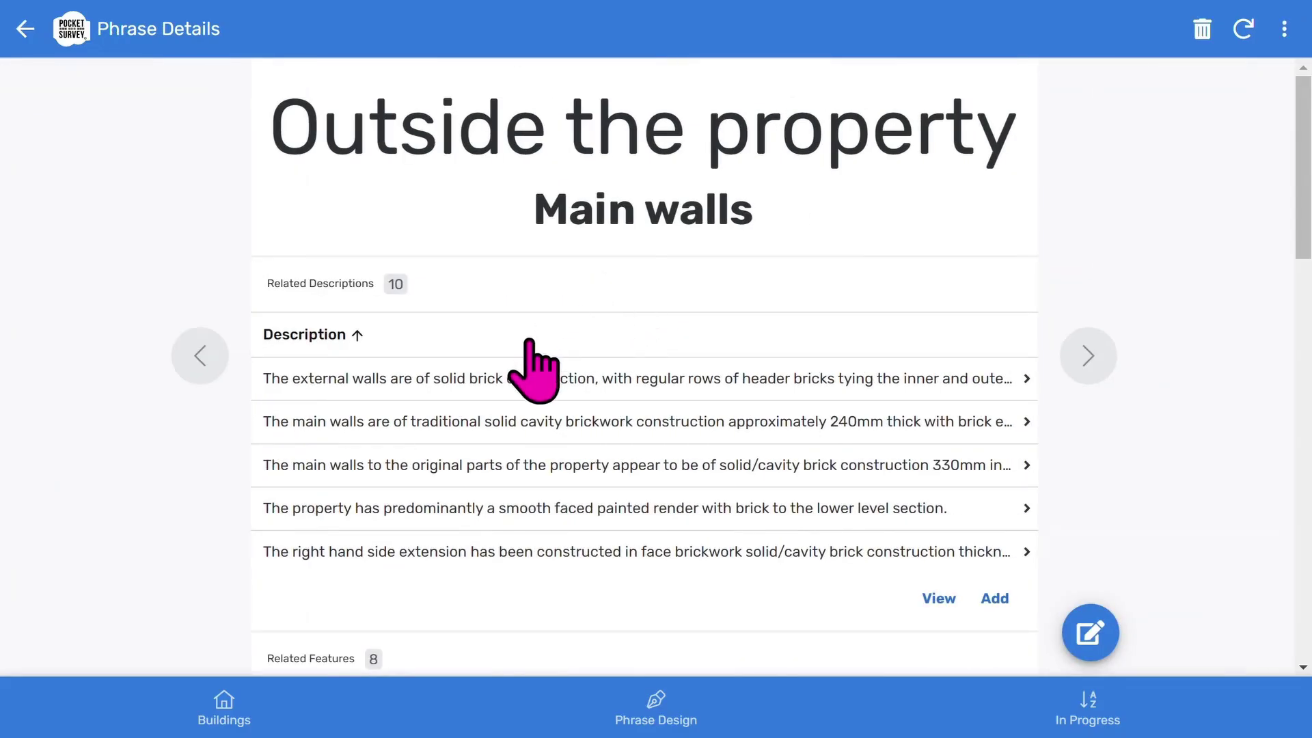
scroll(533, 369, "down", 7)
scroll(527, 354, "down", 5)
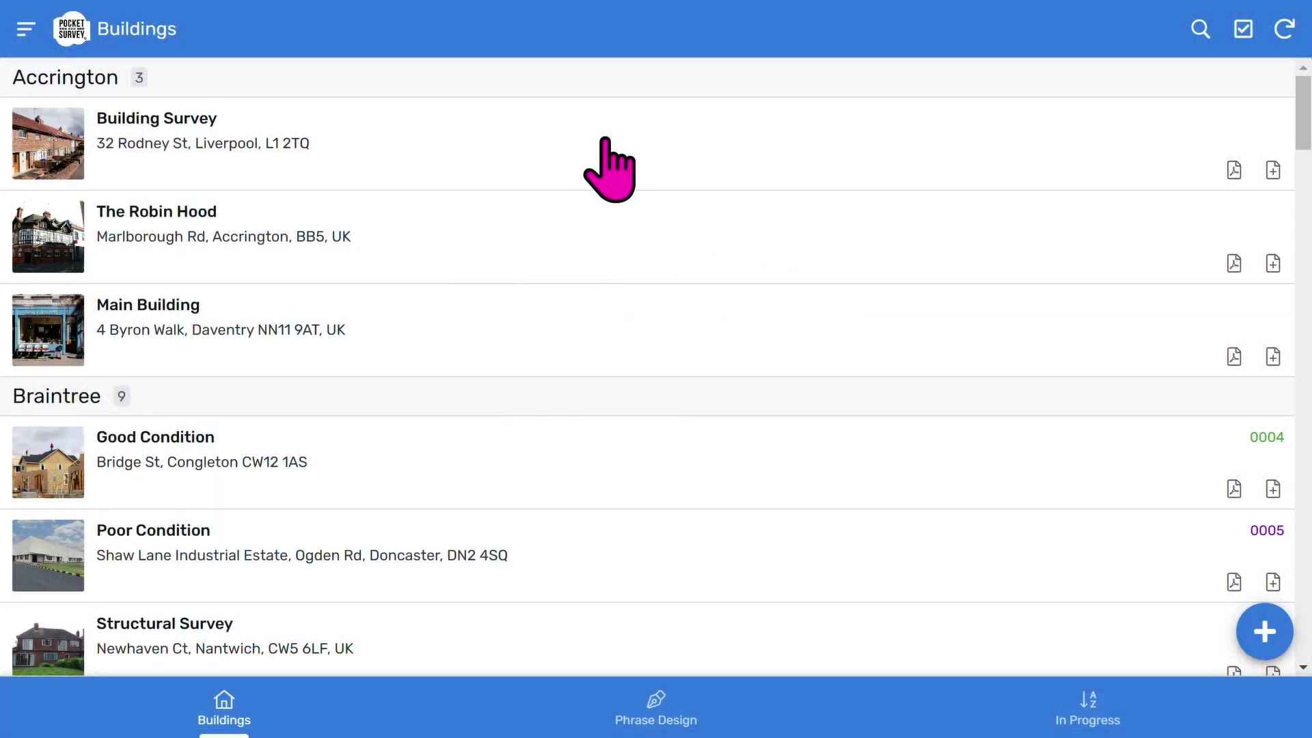
Step: Open the Accrington house survey (Ref: 123) and scroll through its Building Details sections
left_click(608, 167)
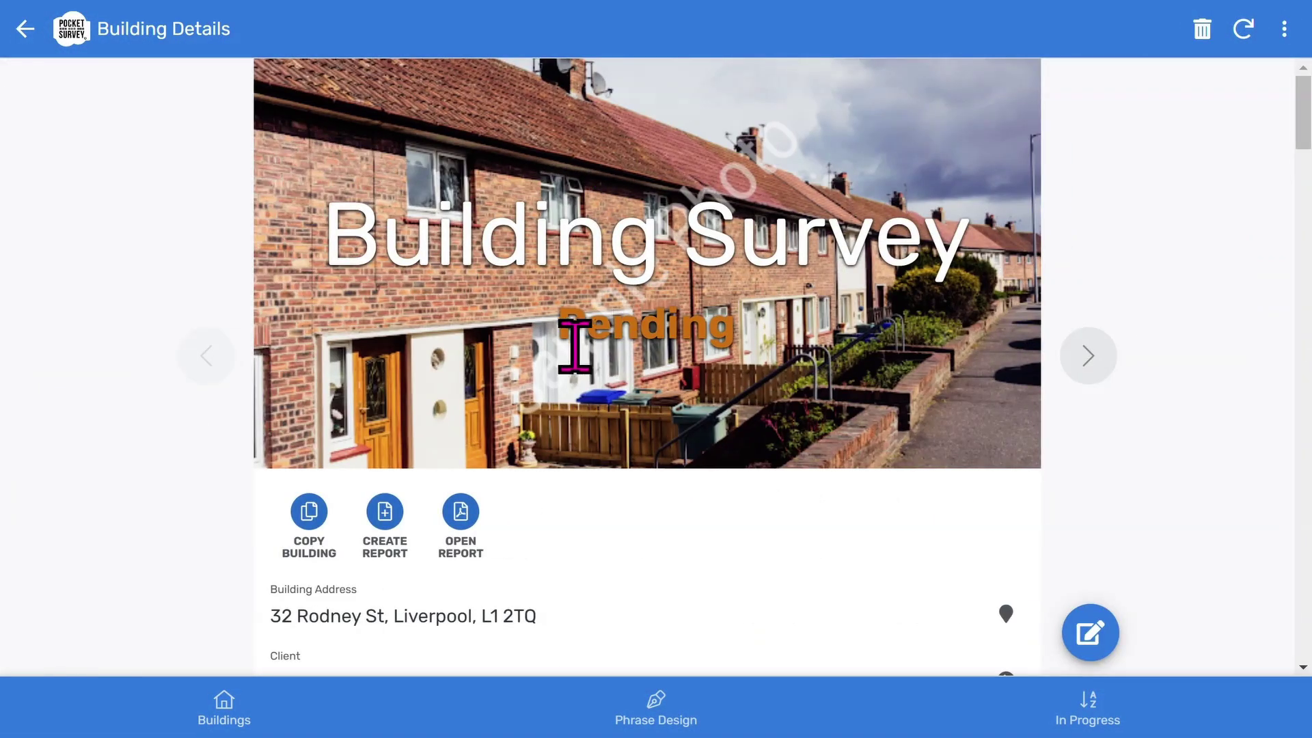
scroll(556, 615, "down", 2)
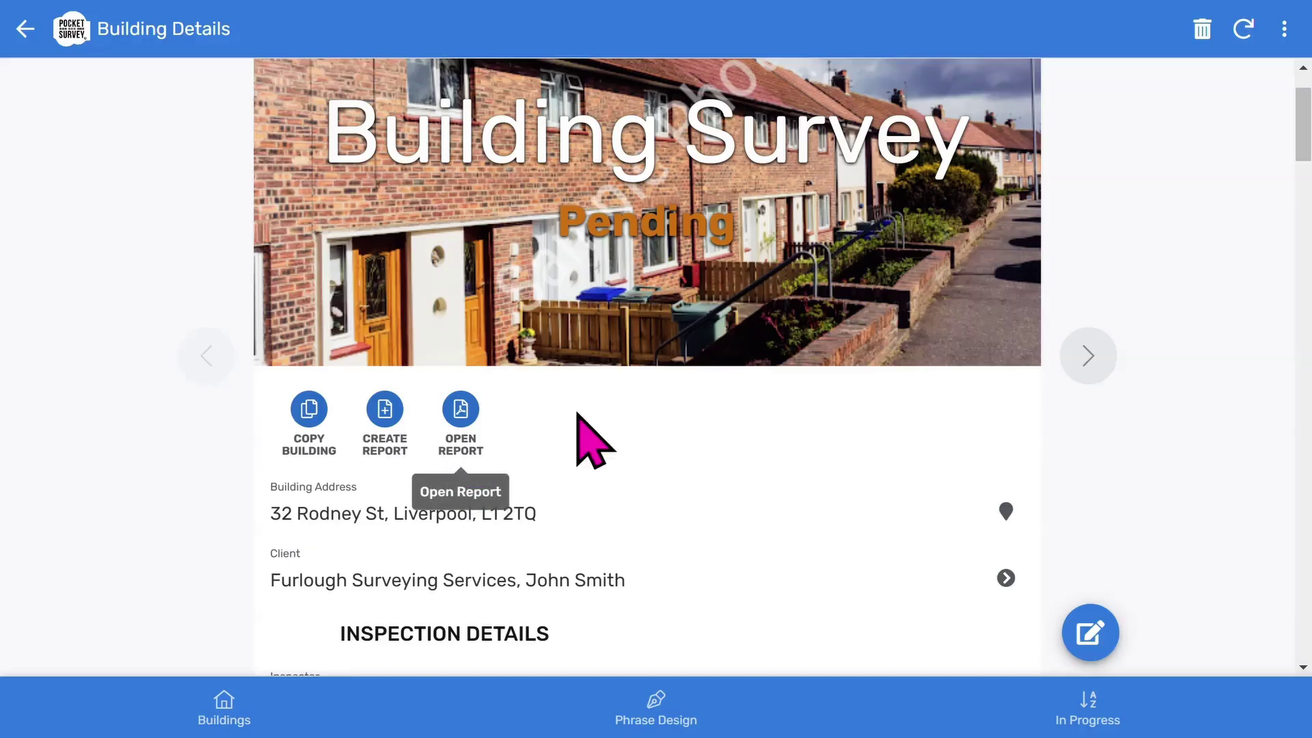
scroll(722, 437, "down", 4)
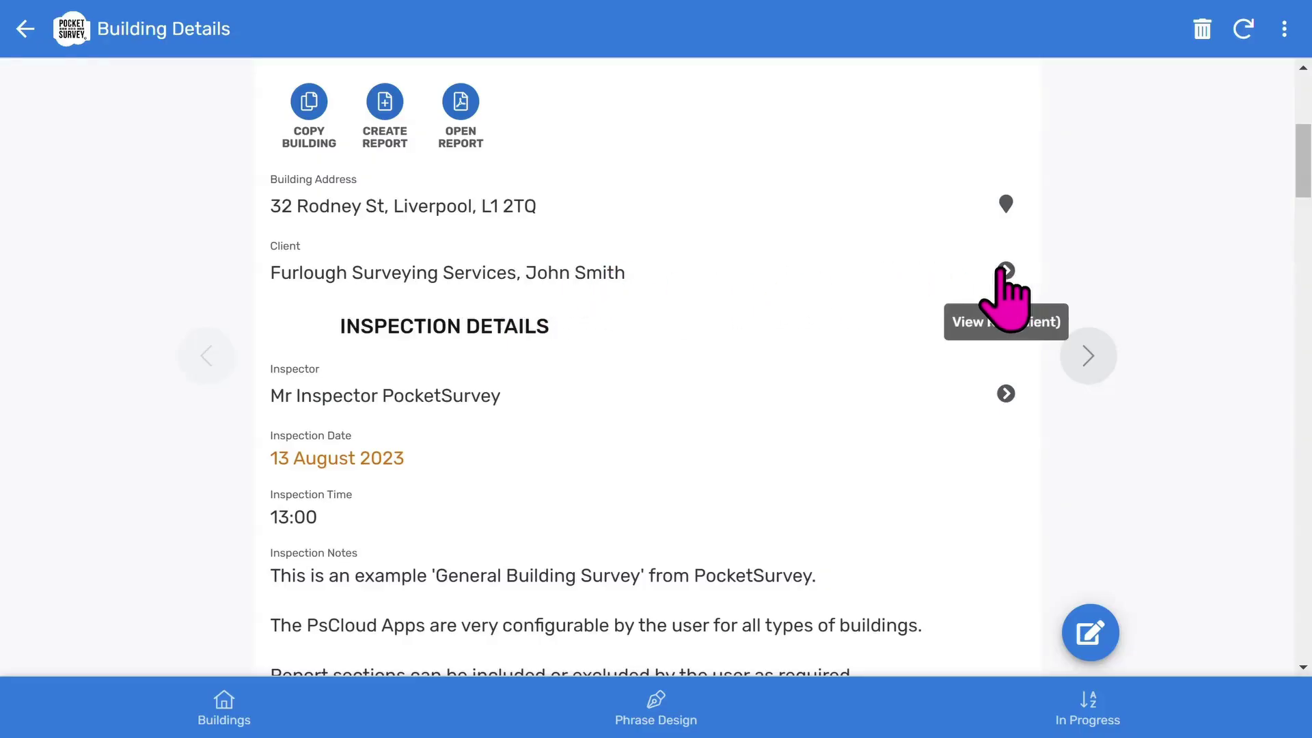
scroll(680, 322, "down", 3)
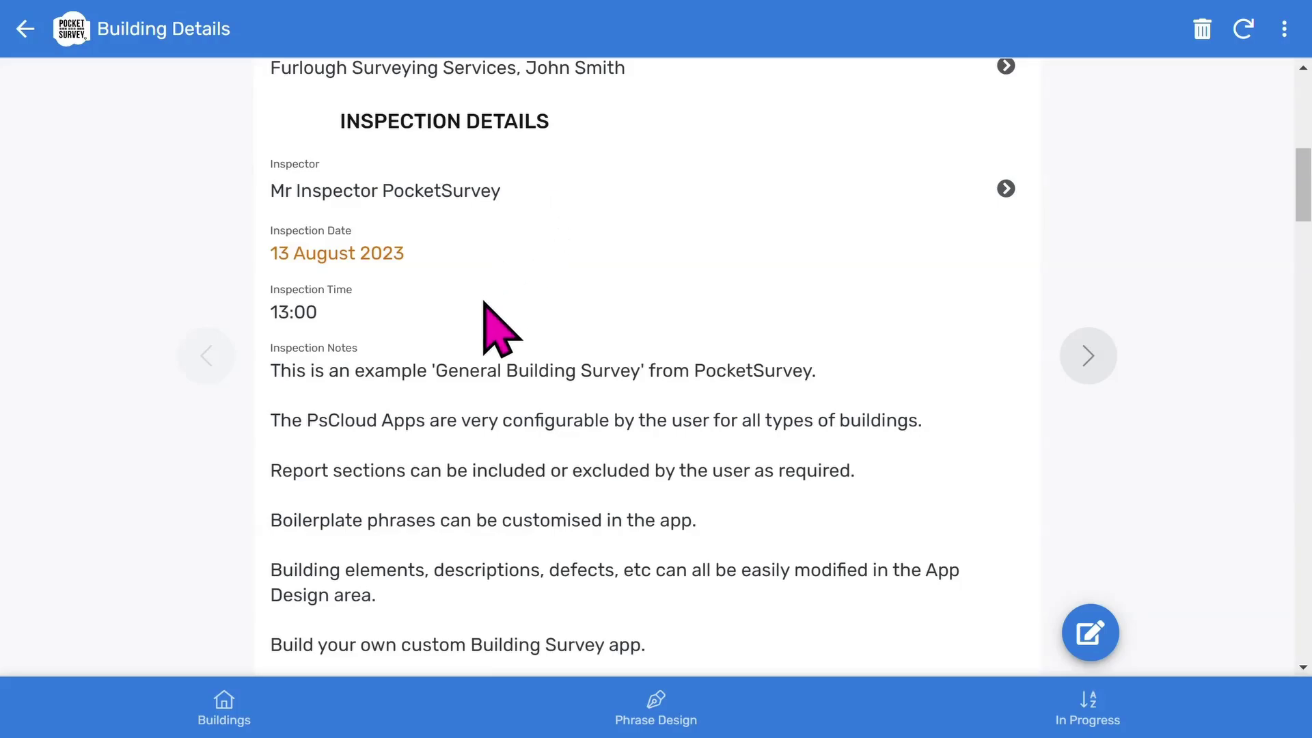
scroll(615, 351, "down", 3)
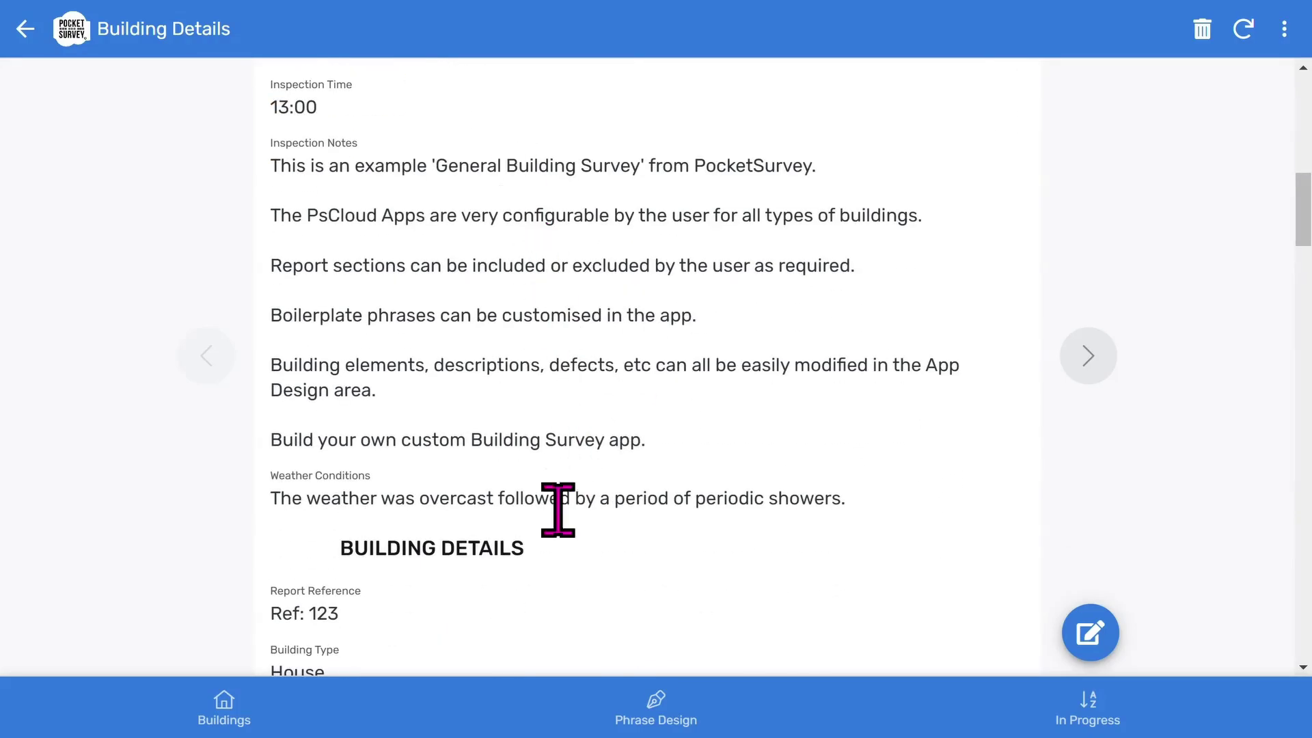
scroll(577, 540, "down", 4)
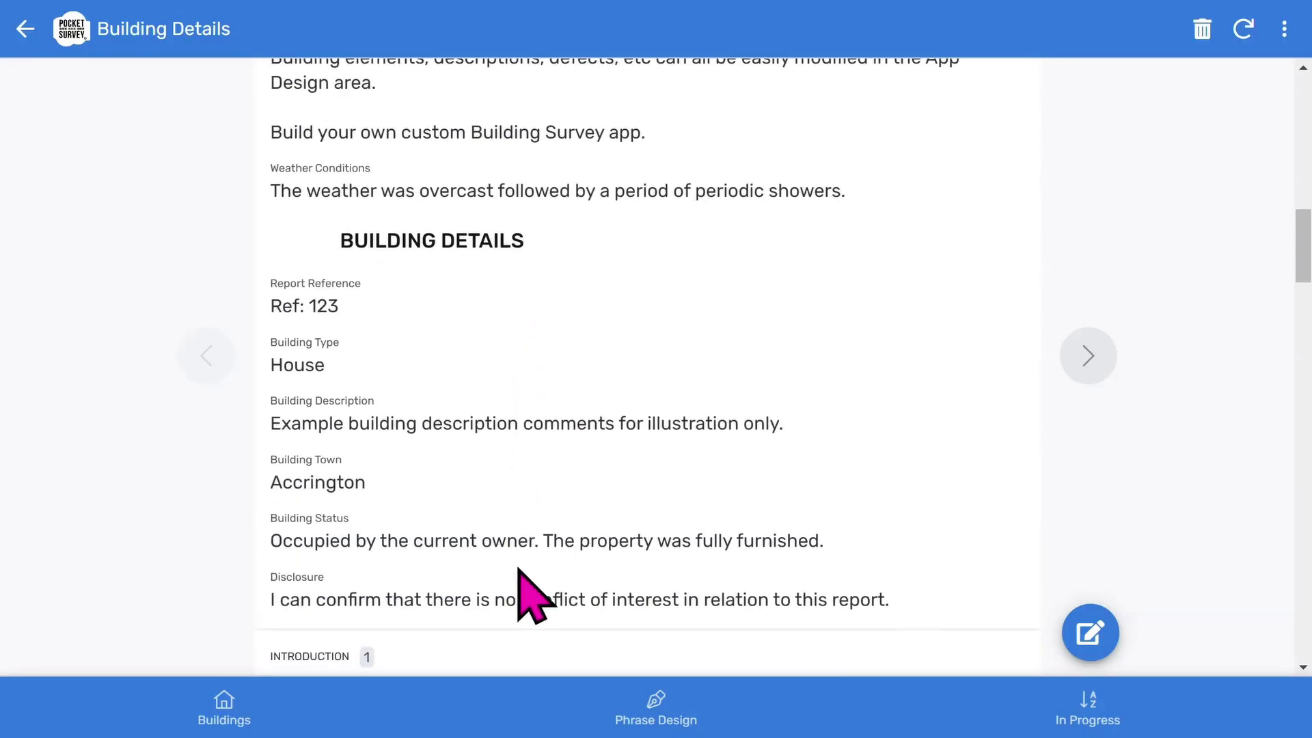
scroll(519, 478, "down", 4)
scroll(512, 478, "down", 3)
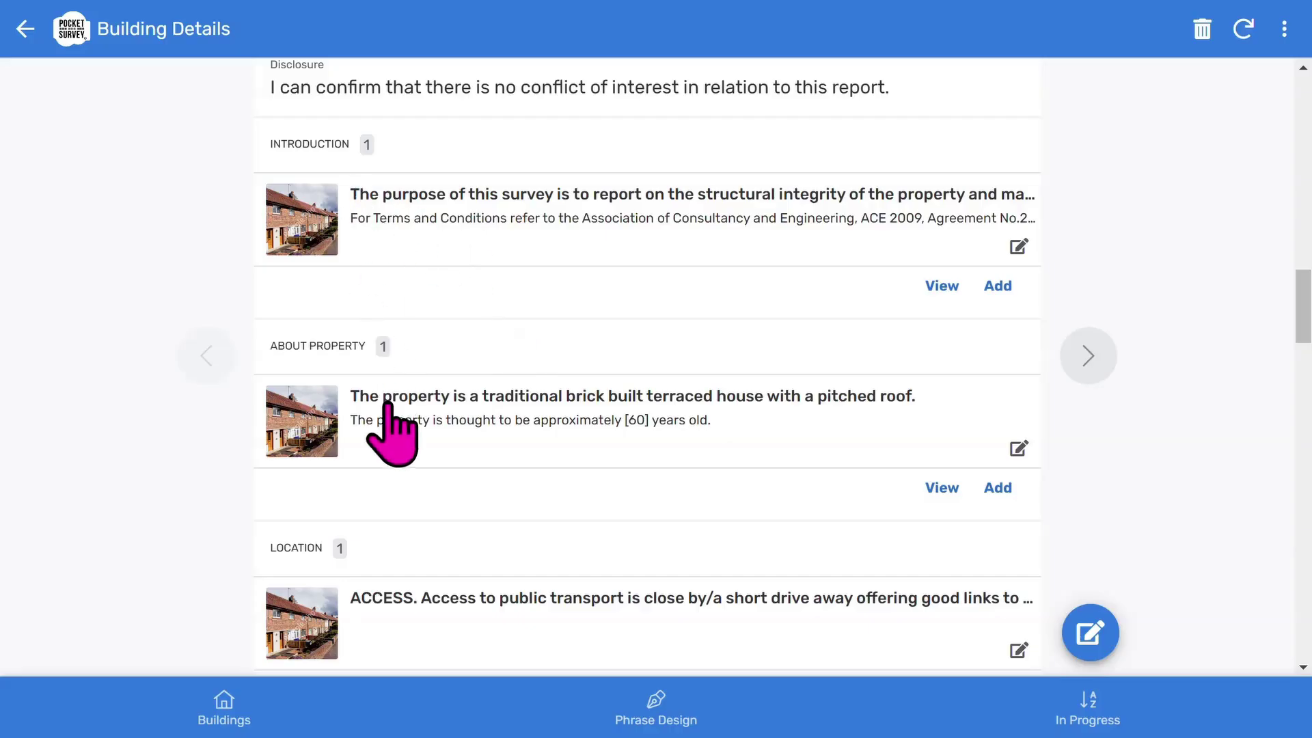
scroll(472, 451, "down", 1)
scroll(410, 462, "down", 2)
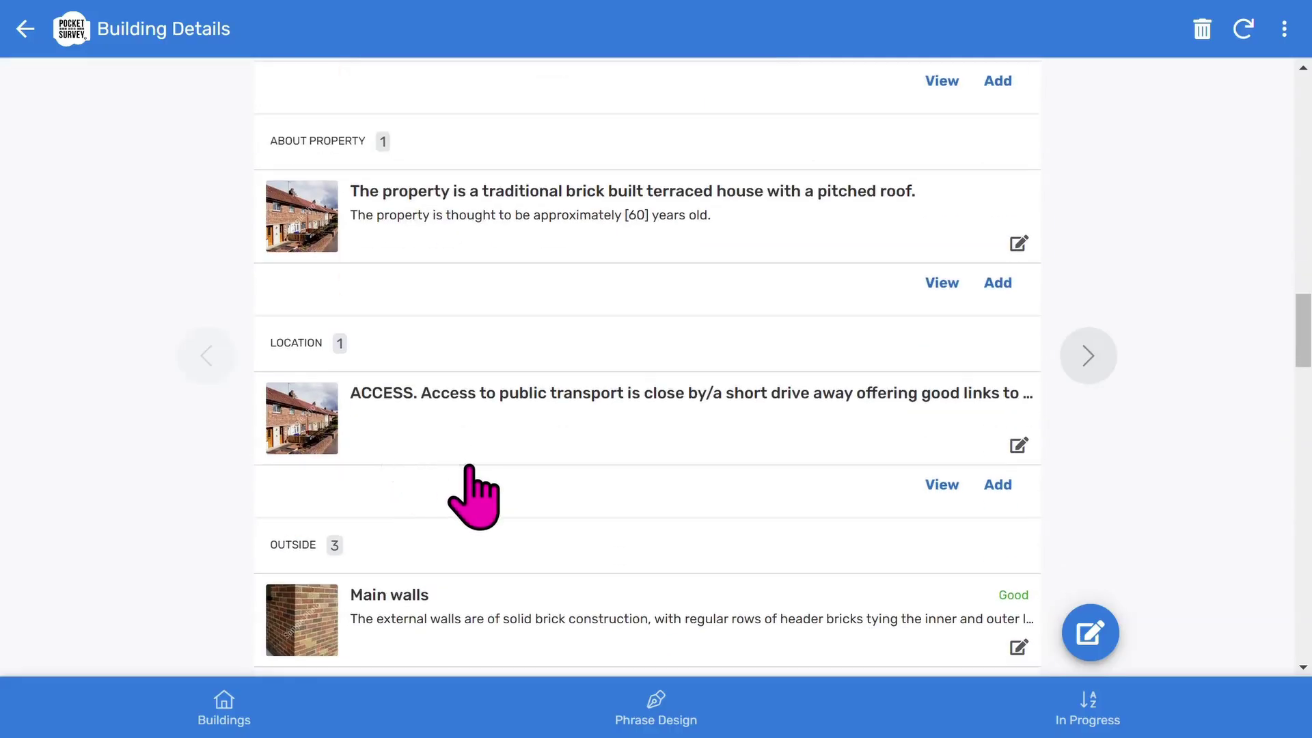
scroll(469, 492, "down", 5)
scroll(469, 498, "down", 3)
scroll(498, 444, "up", 2)
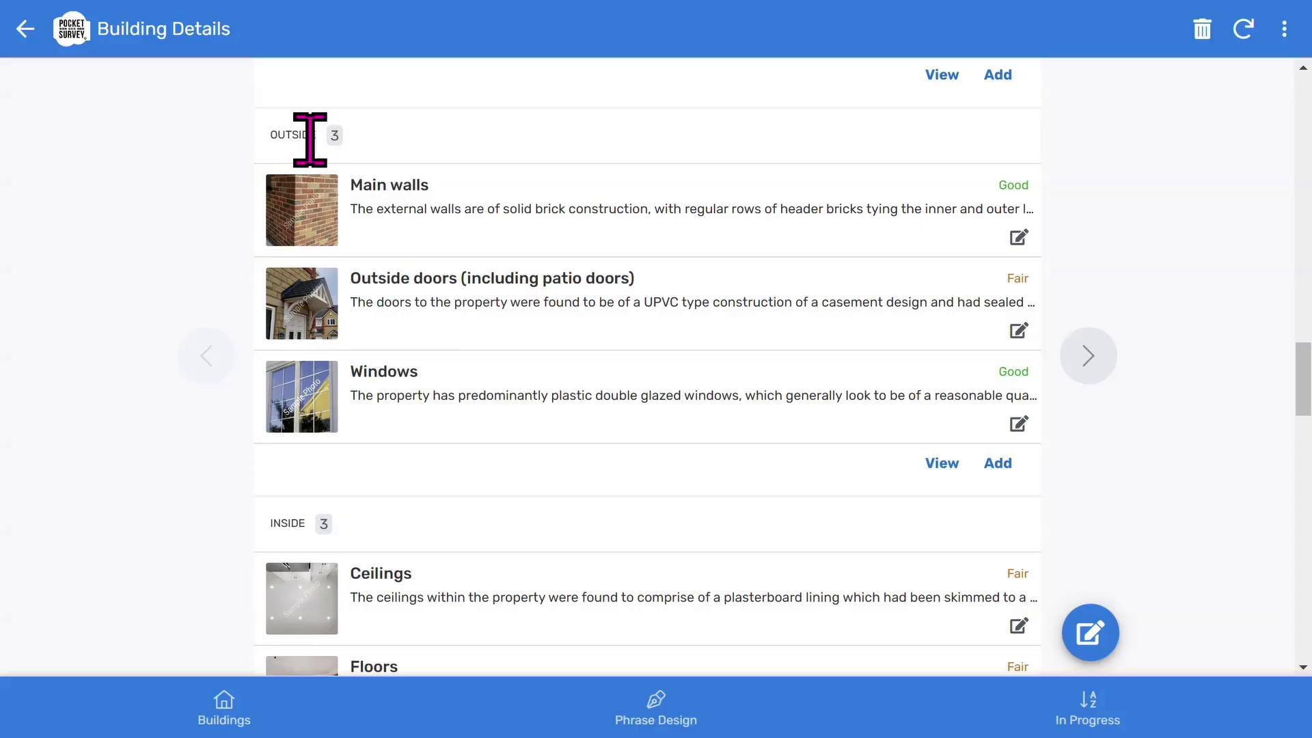
scroll(498, 600, "down", 5)
scroll(496, 580, "down", 5)
scroll(496, 580, "down", 5)
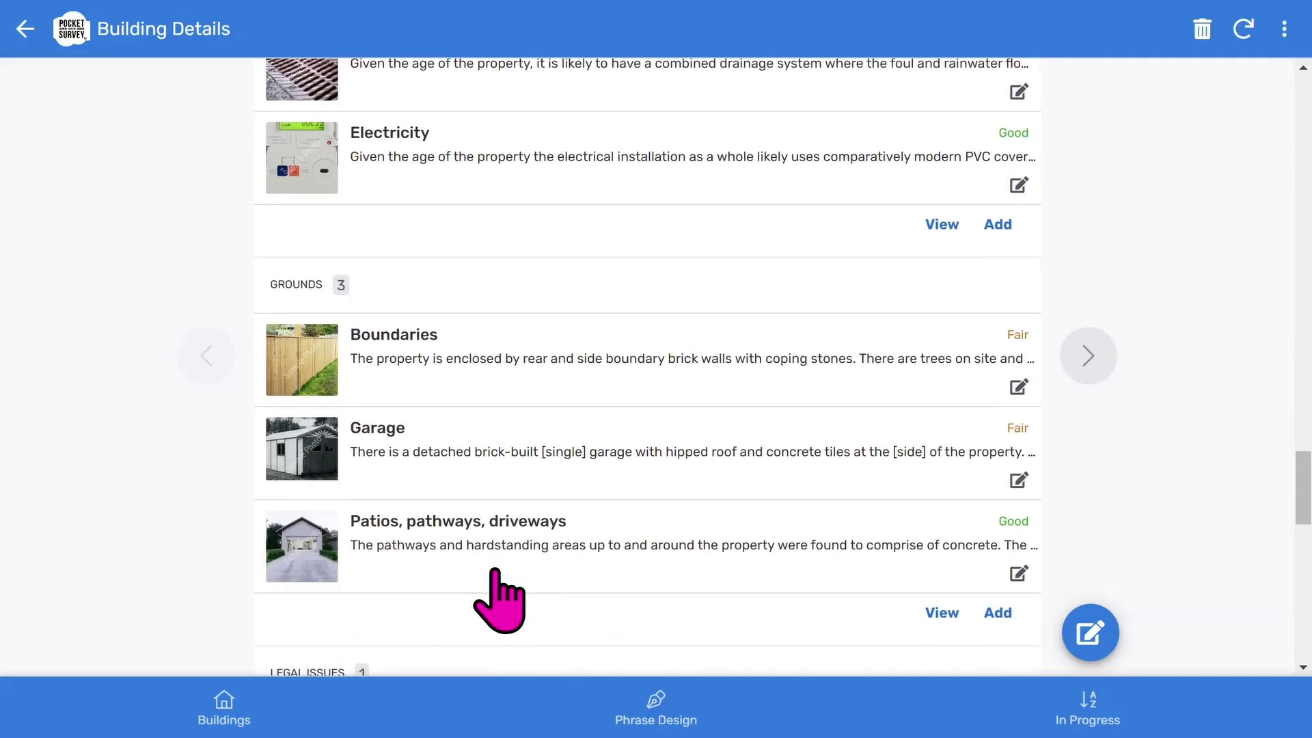
scroll(495, 571, "down", 6)
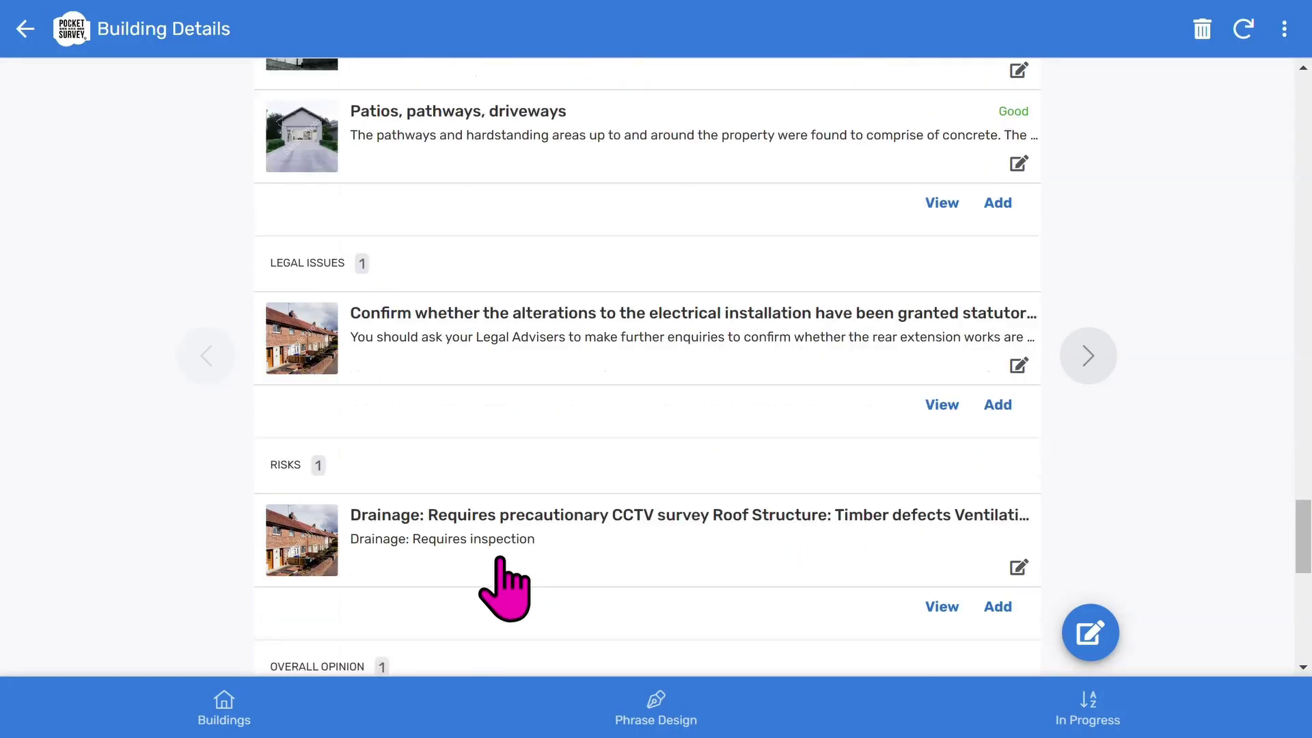
scroll(502, 562, "down", 3)
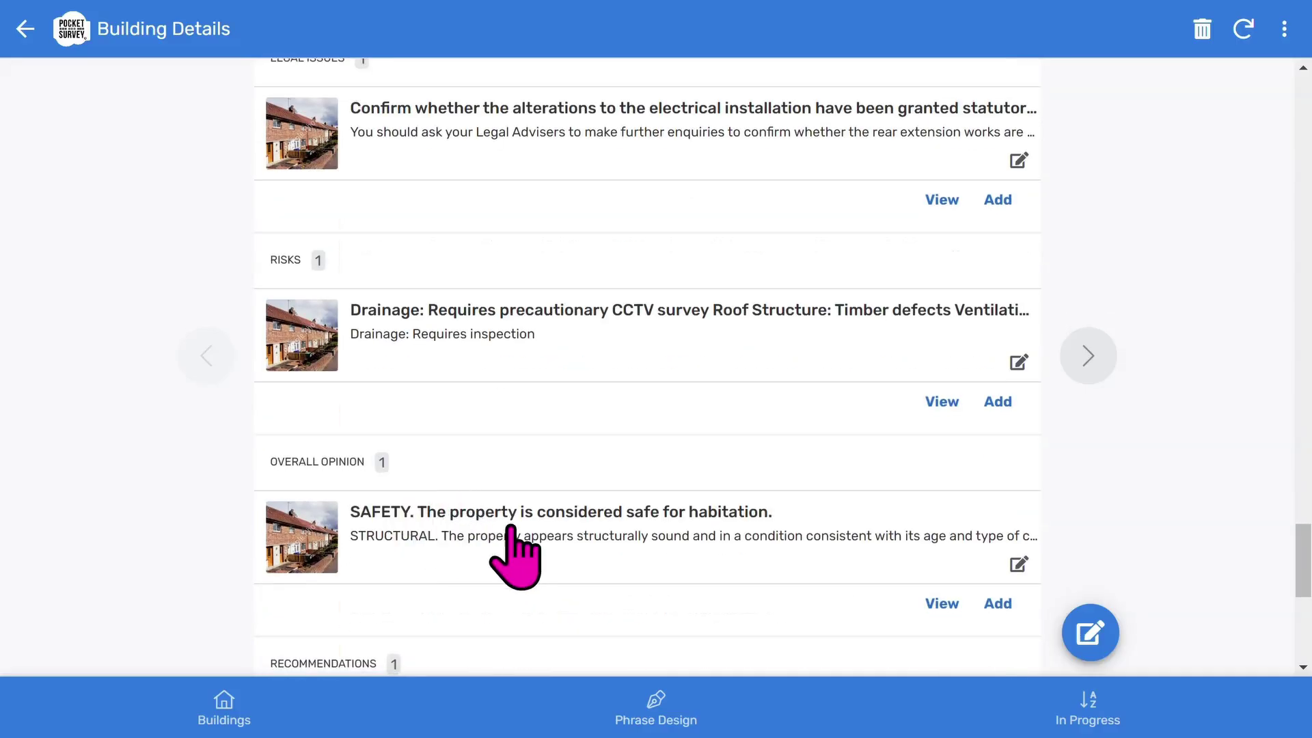
scroll(512, 555, "down", 3)
scroll(504, 550, "down", 3)
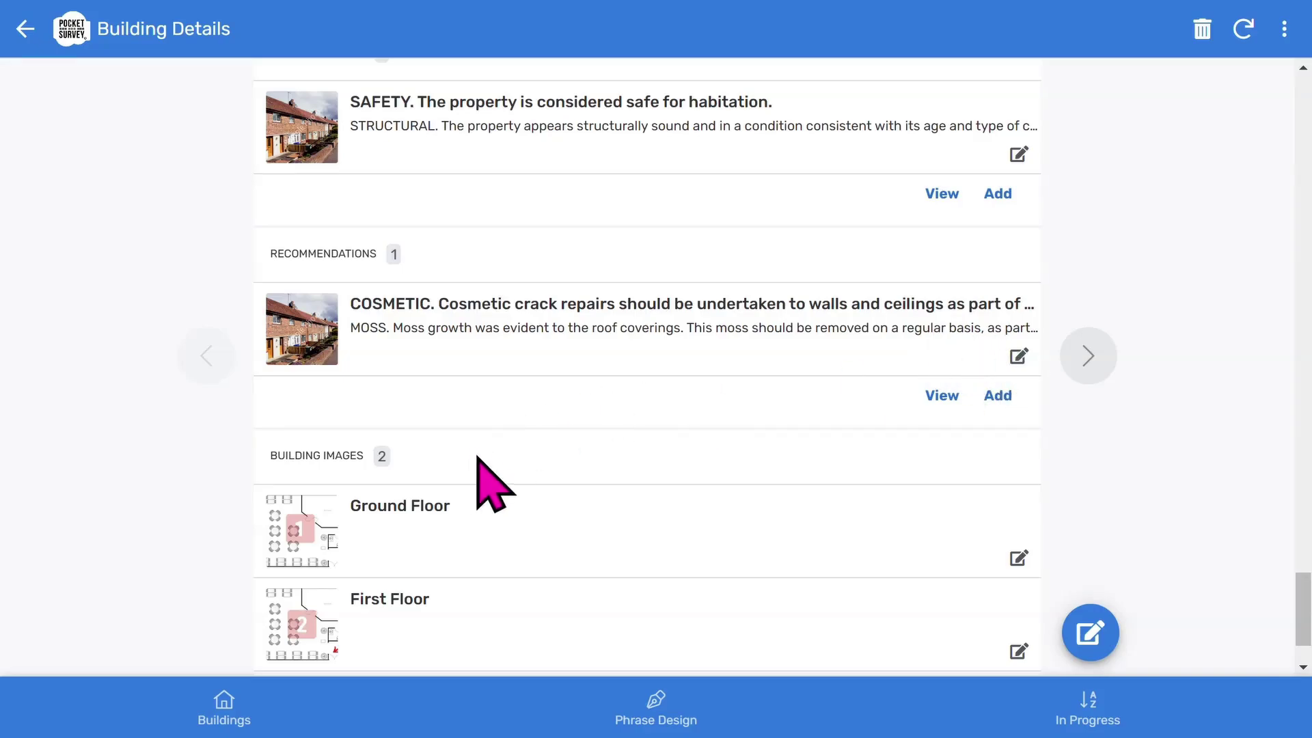
scroll(481, 471, "down", 2)
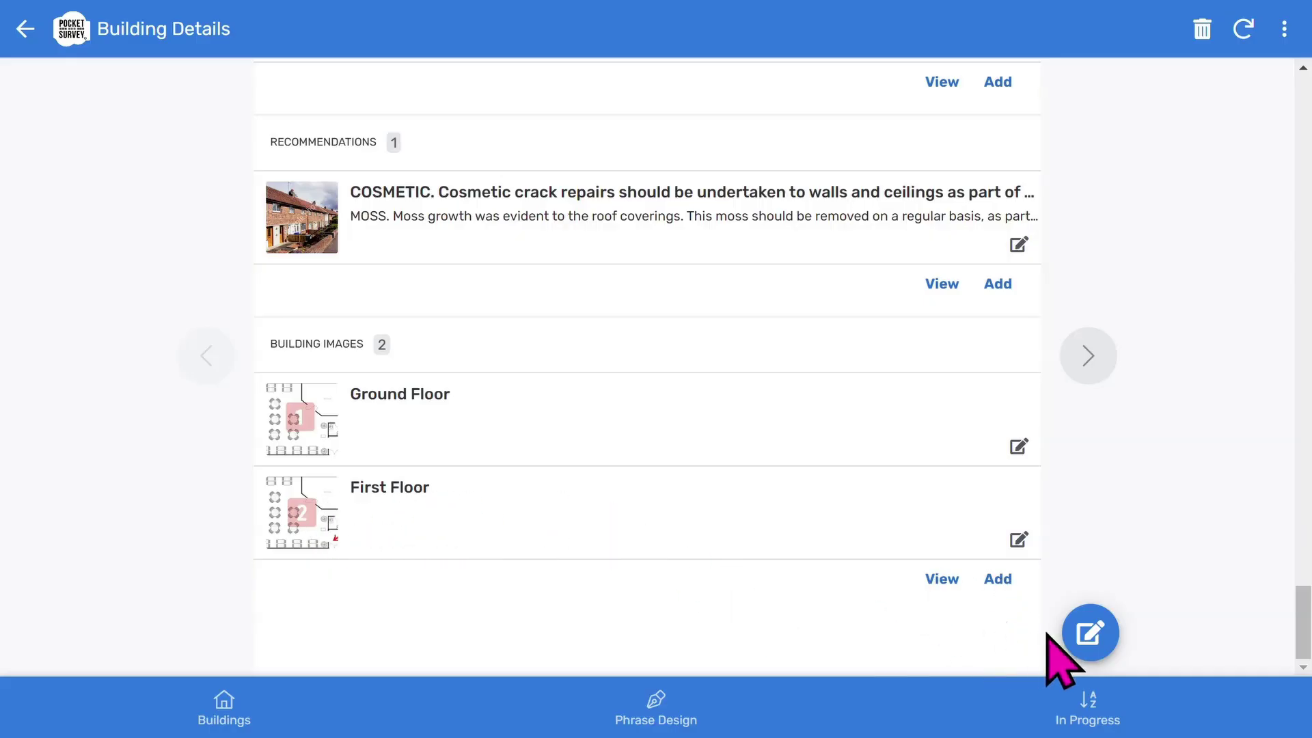
scroll(707, 485, "up", 15)
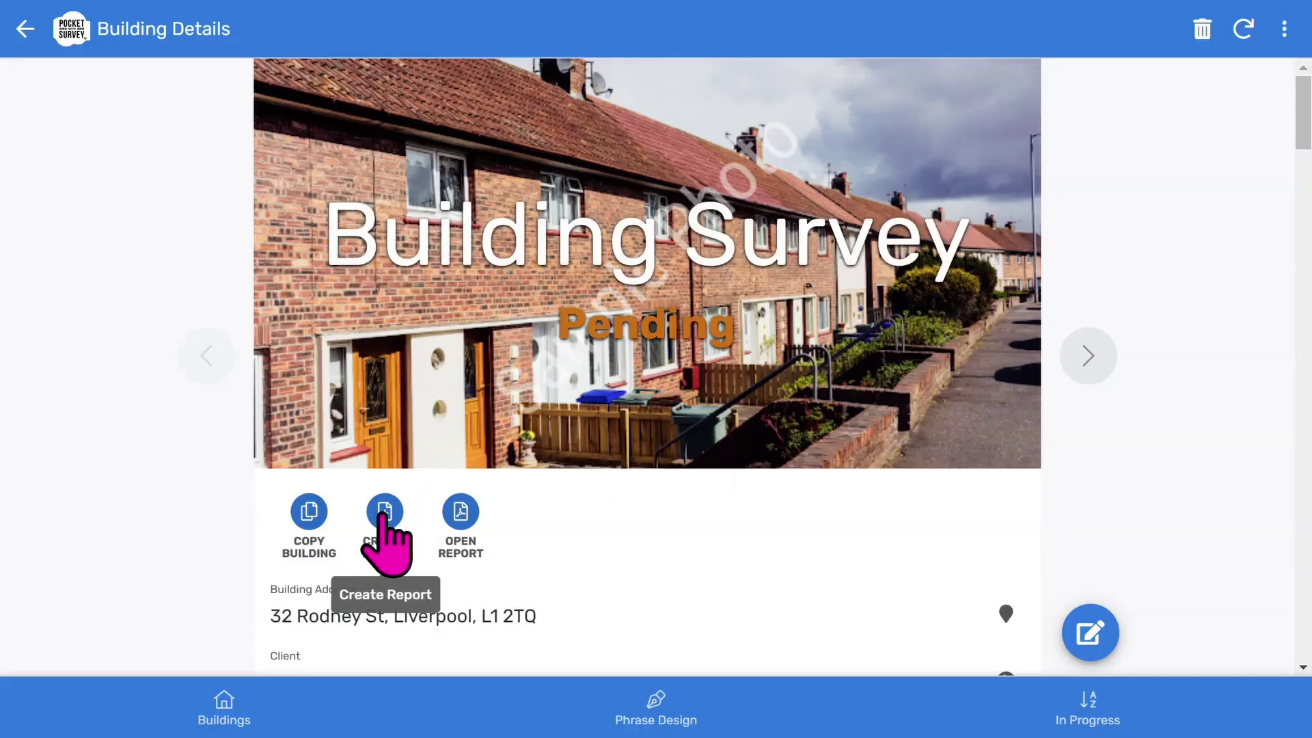
Step: Generate the 'Pre-Purchase Home Survey – Home Survey Level 3' PDF report and open it
left_click(384, 512)
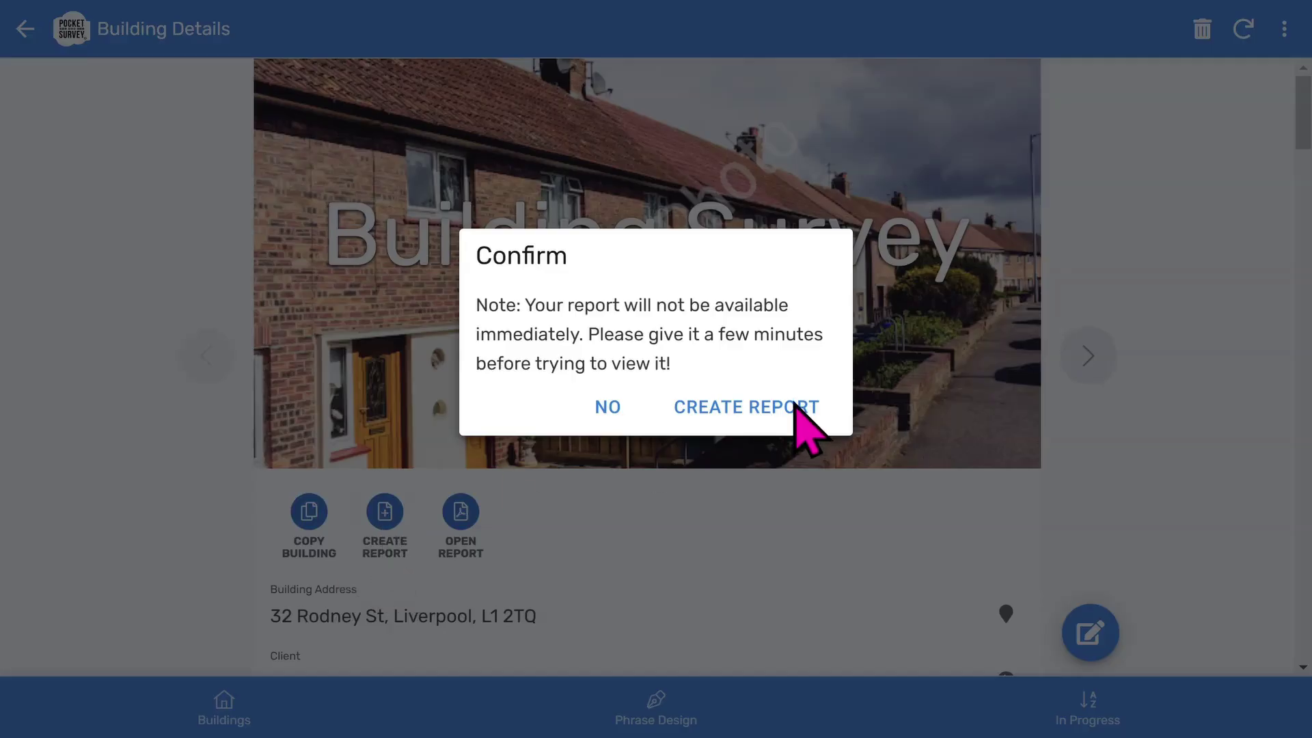
left_click(609, 409)
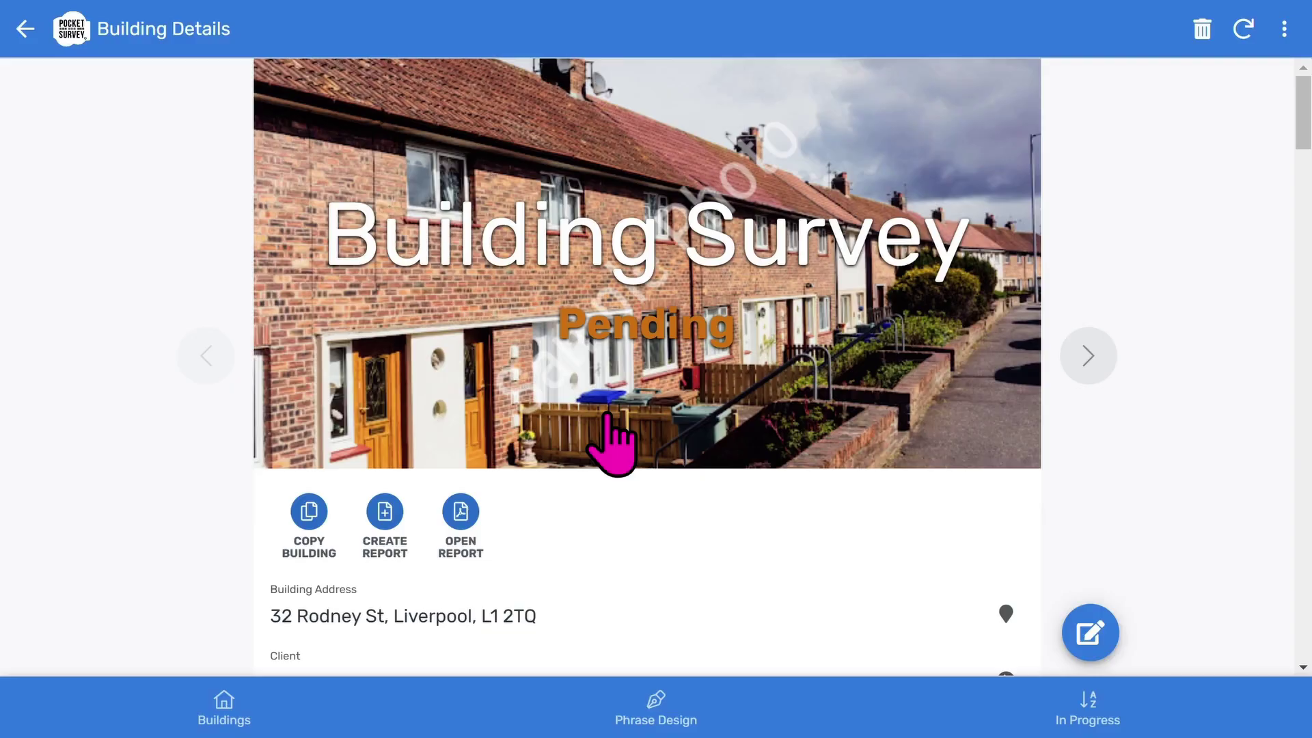
left_click(460, 529)
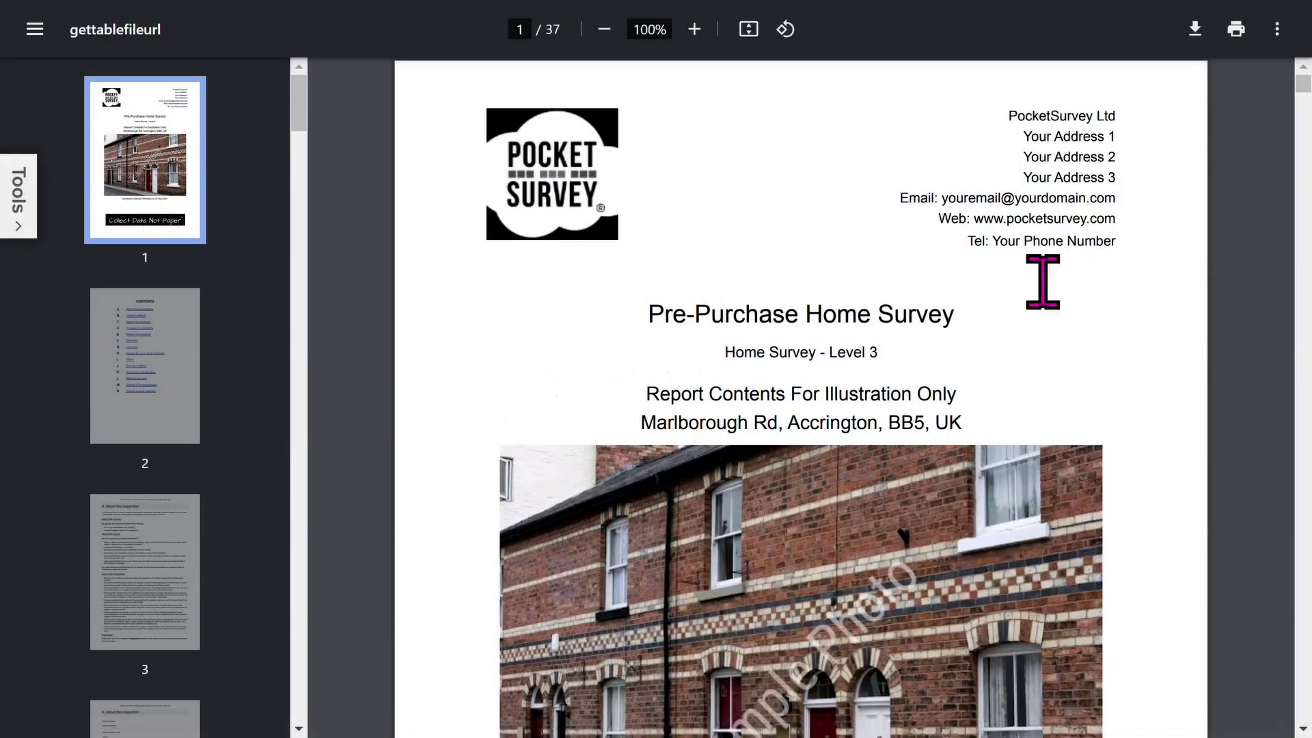
Step: Scroll past the report cover and jump to the page 2 CONTENTS
scroll(857, 526, "down", 4)
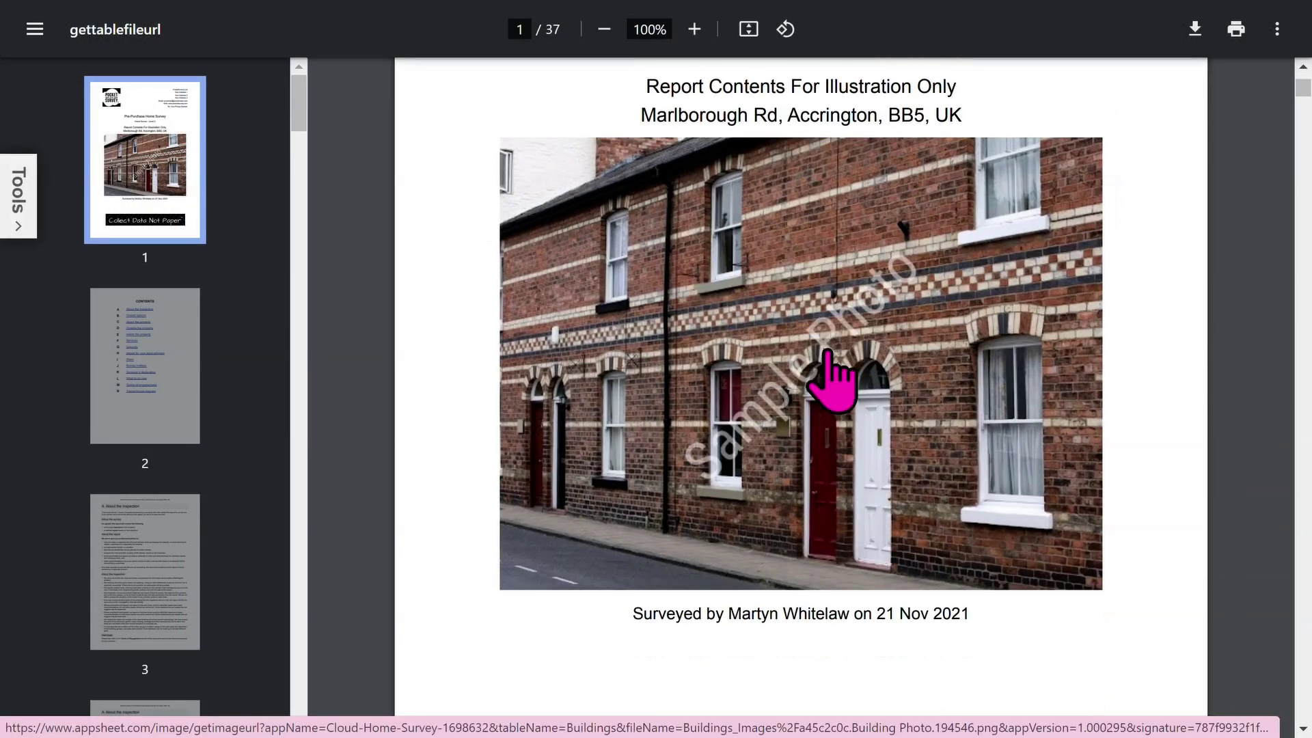
scroll(828, 376, "down", 5)
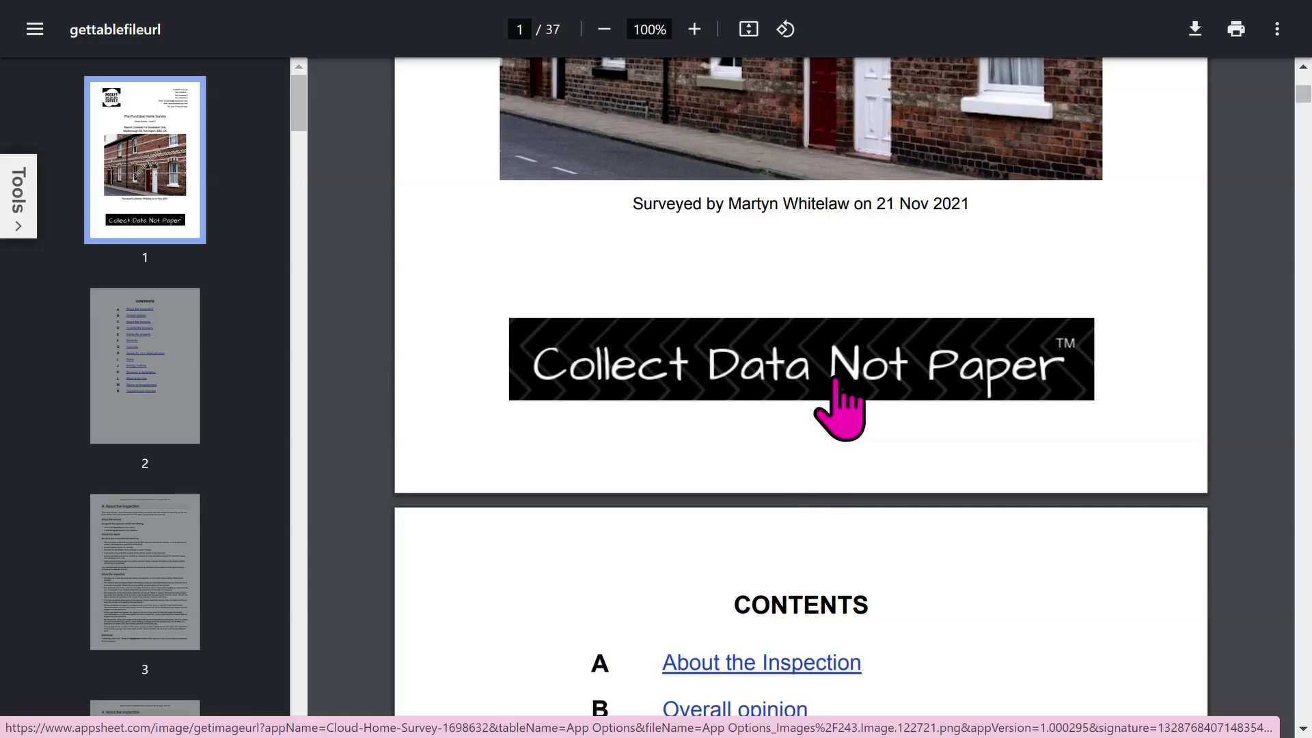
left_click(151, 410)
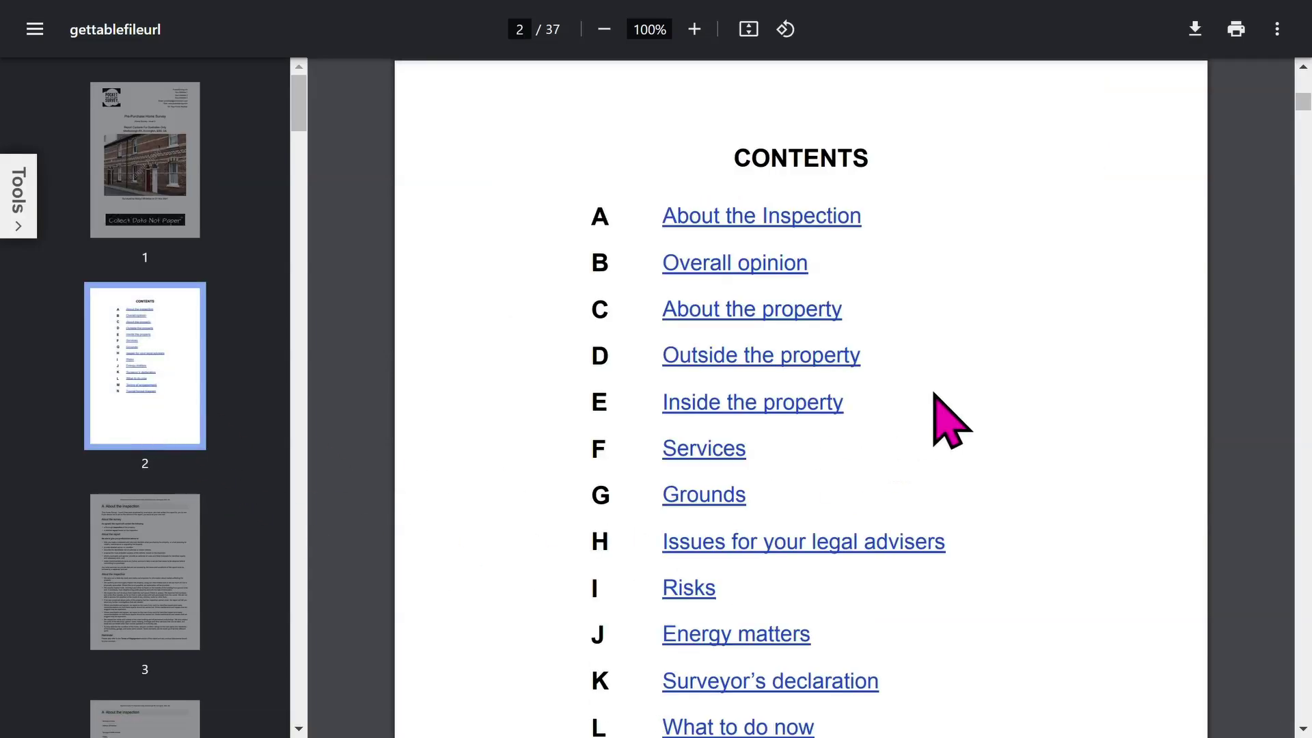
scroll(934, 394, "down", 2)
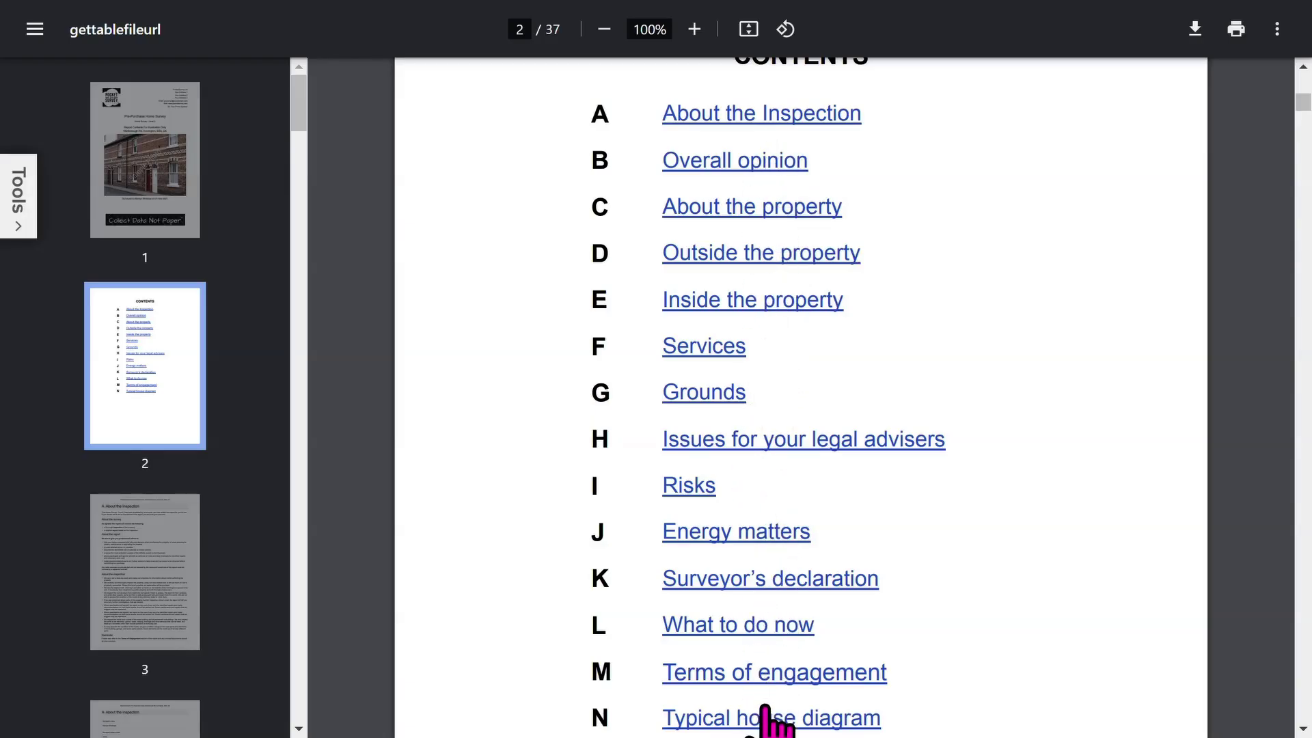
scroll(772, 717, "down", 2)
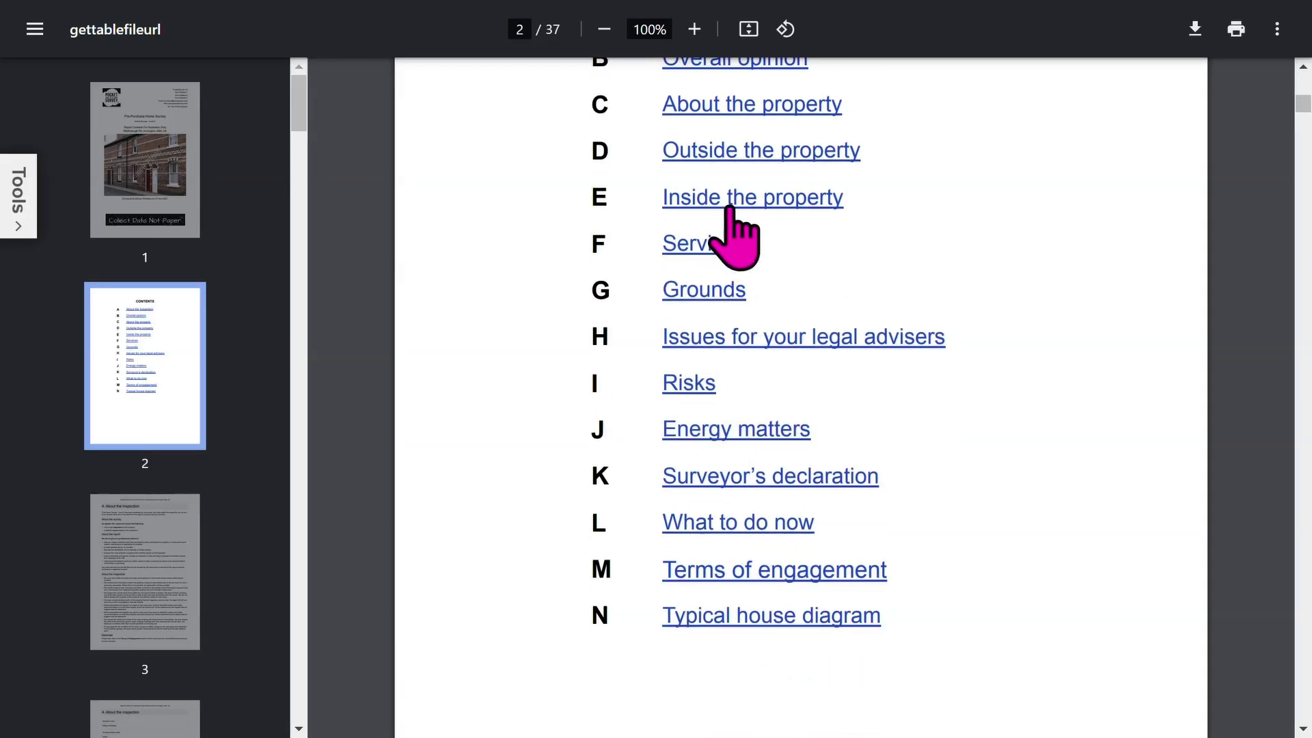
scroll(1004, 260, "up", 2)
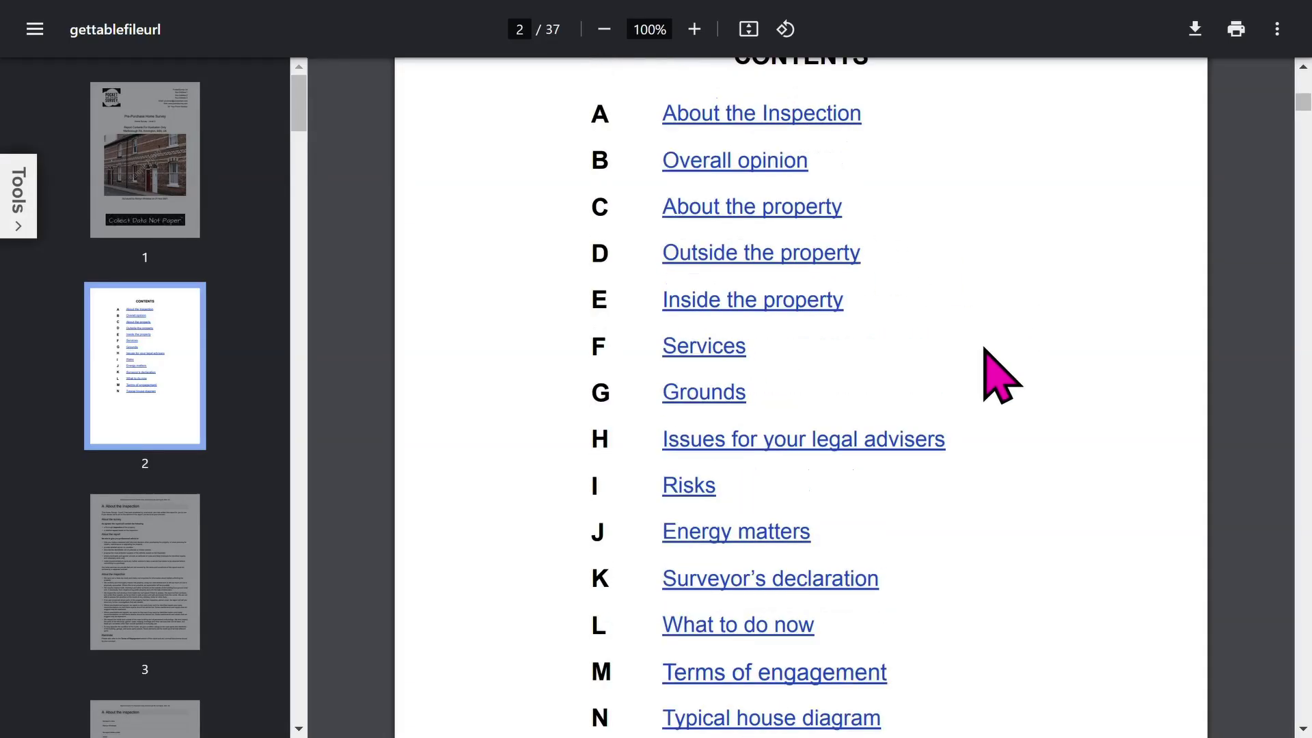
Step: Move through page 3 to page 4, section A 'About the inspection'
left_click(198, 555)
scroll(205, 523, "down", 4)
left_click(188, 499)
scroll(253, 516, "down", 3)
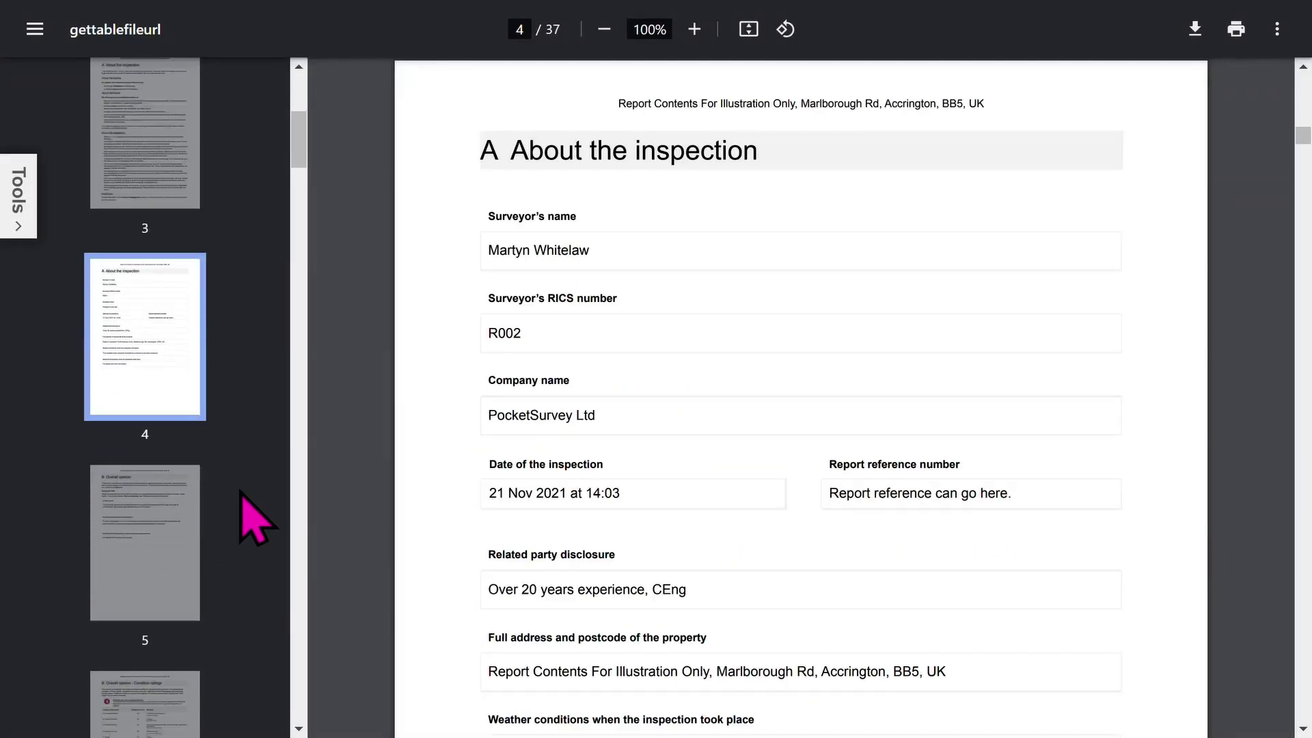
Step: View report pages 5 to 9: Overall opinion, condition ratings and Energy efficiency
left_click(191, 495)
scroll(253, 499, "down", 3)
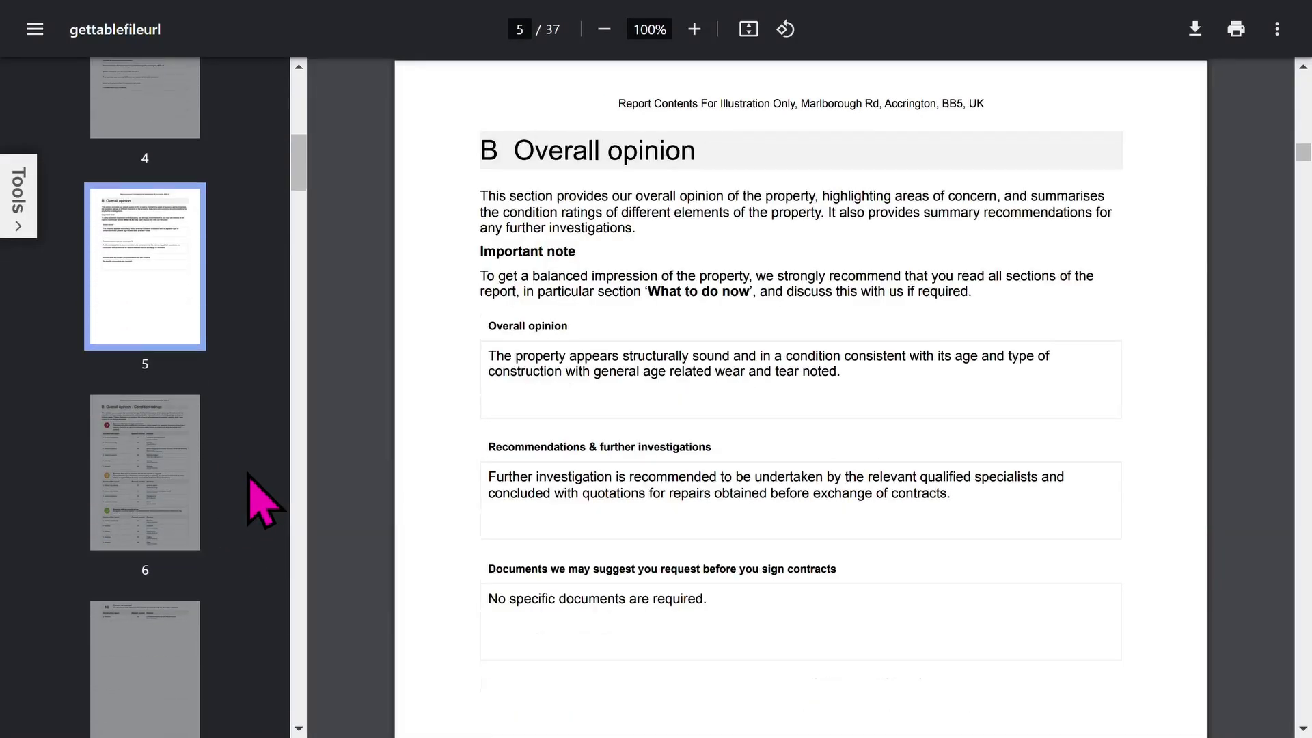
left_click(177, 478)
scroll(214, 503, "down", 6)
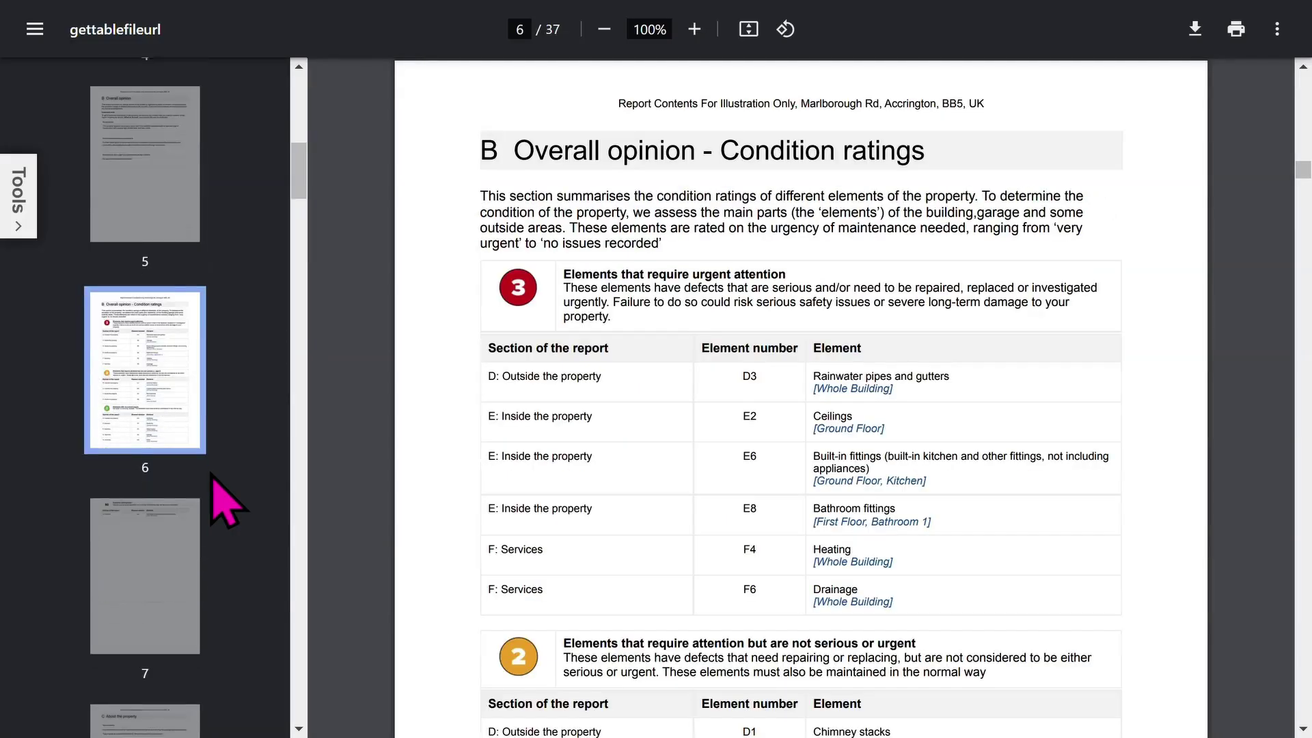
left_click(216, 489)
scroll(229, 514, "down", 3)
left_click(208, 506)
scroll(250, 478, "down", 2)
scroll(239, 482, "down", 1)
Step: View the location map and location and facilities pages 10 and 11
left_click(182, 504)
scroll(171, 307, "down", 3)
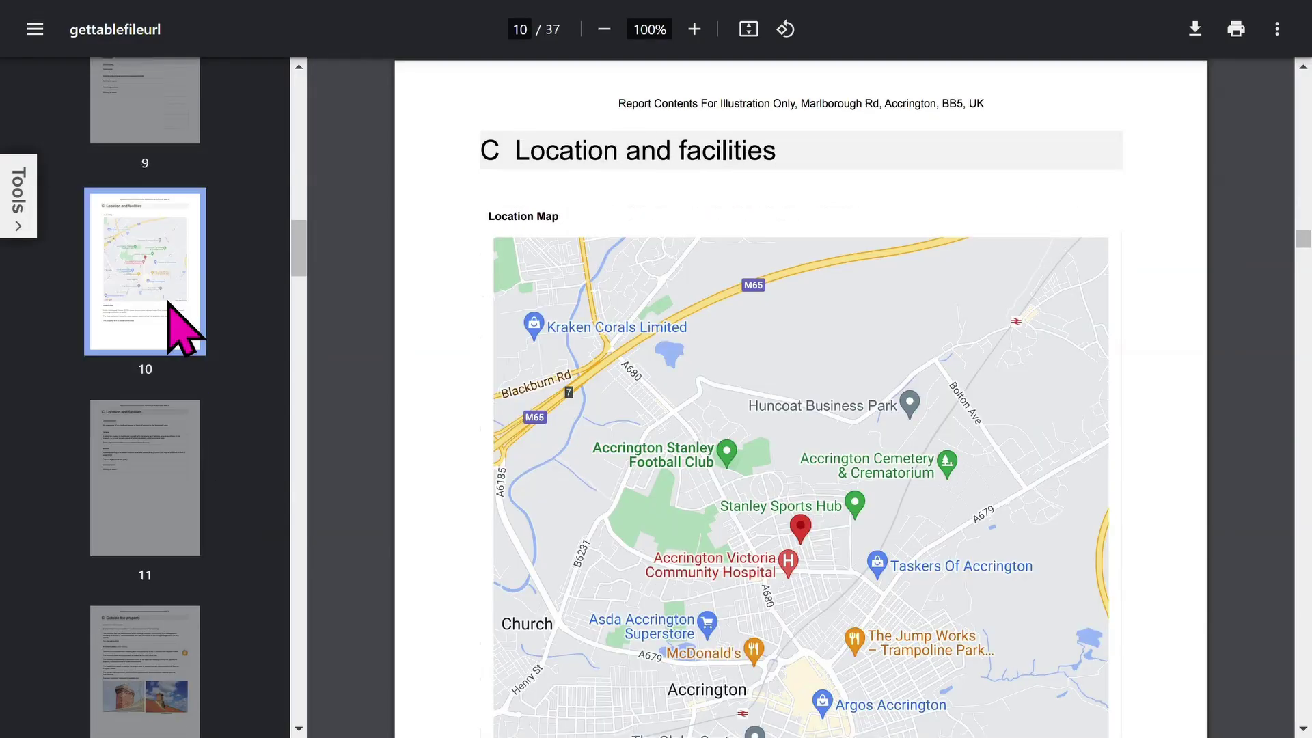
left_click(179, 522)
scroll(205, 454, "down", 4)
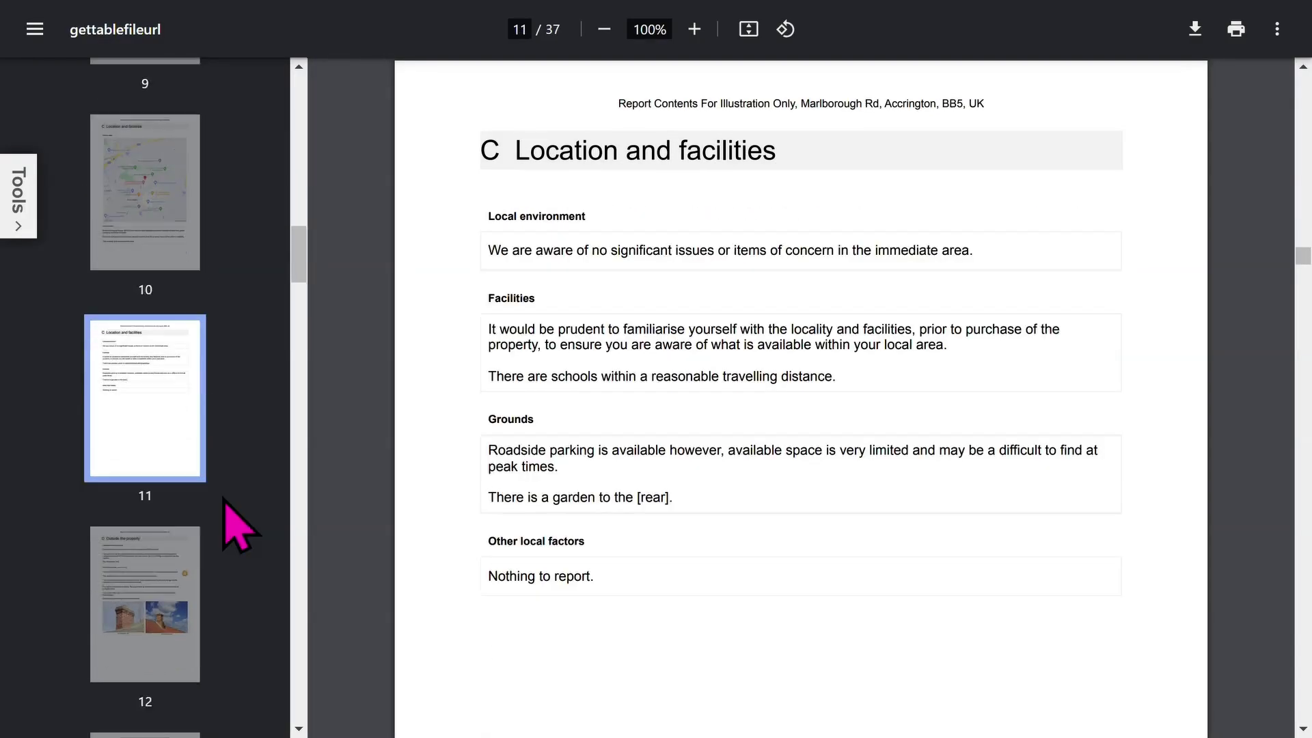
Step: Review the Outside the property pages 12 to 15, through windows and outside doors
left_click(158, 430)
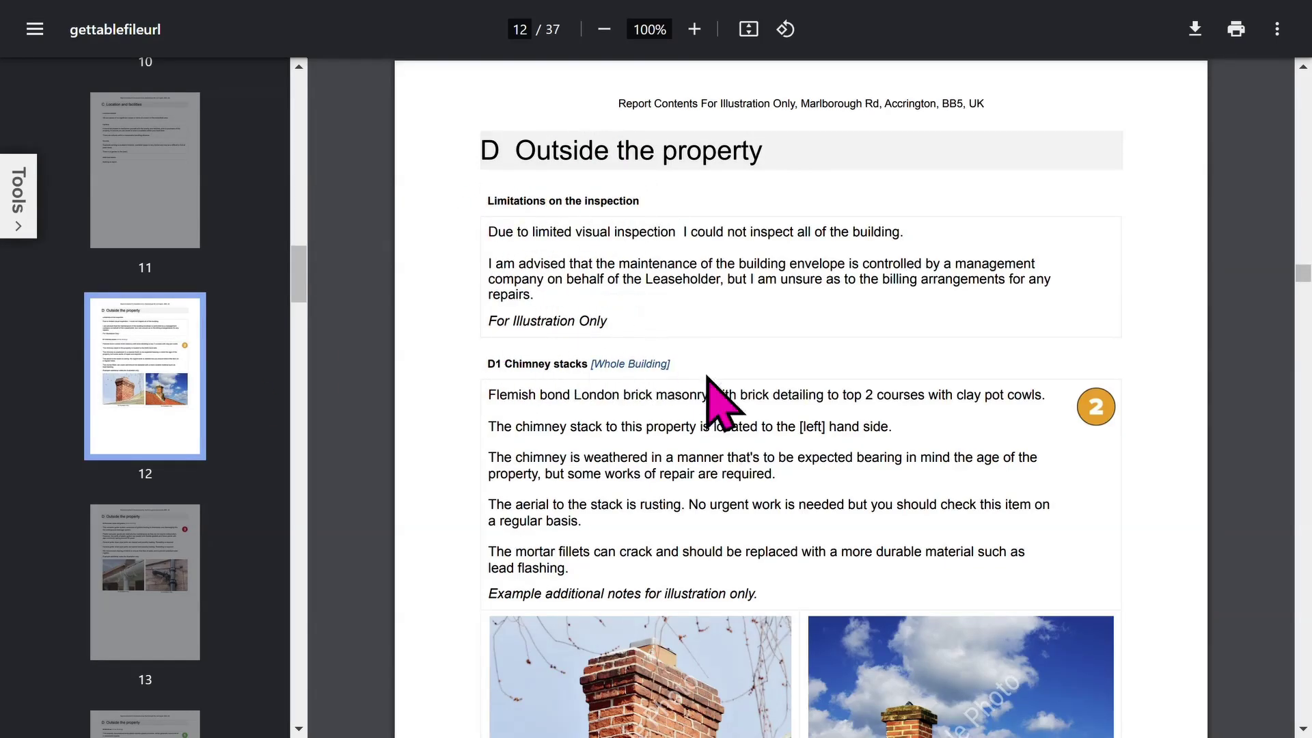
scroll(858, 419, "down", 4)
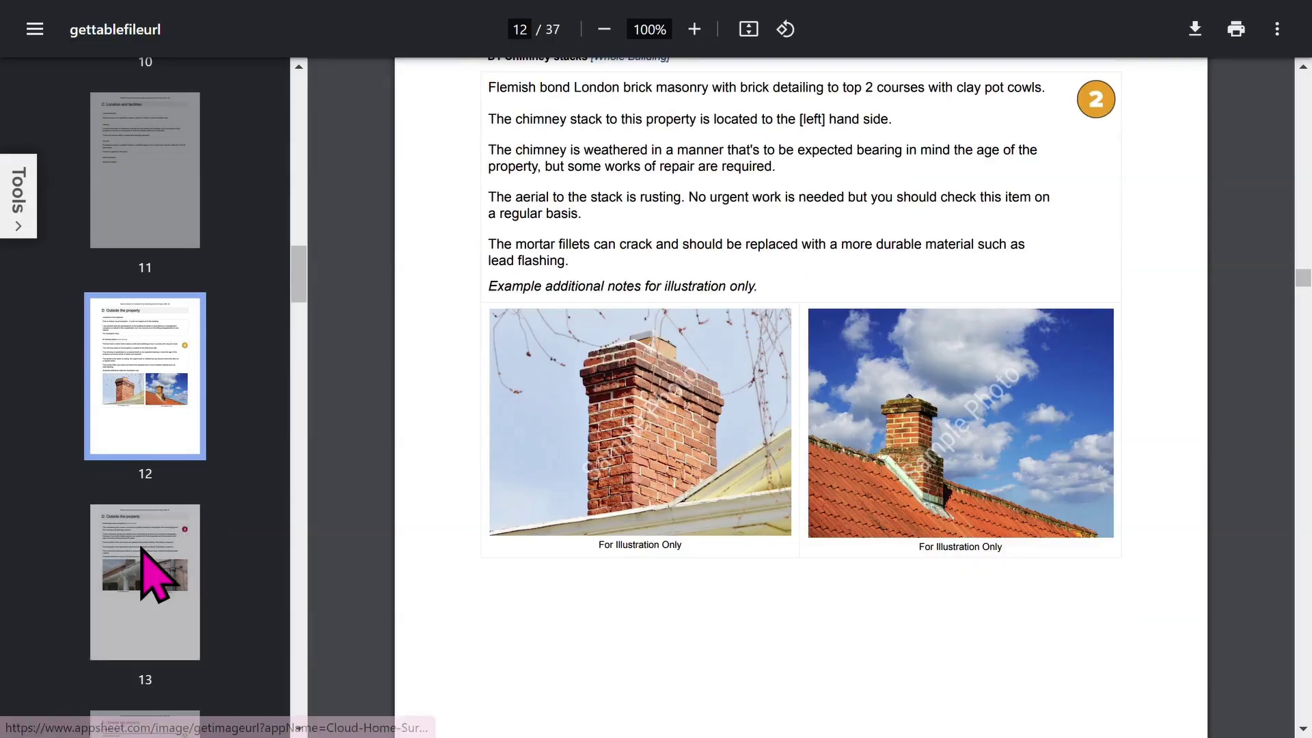
left_click(161, 621)
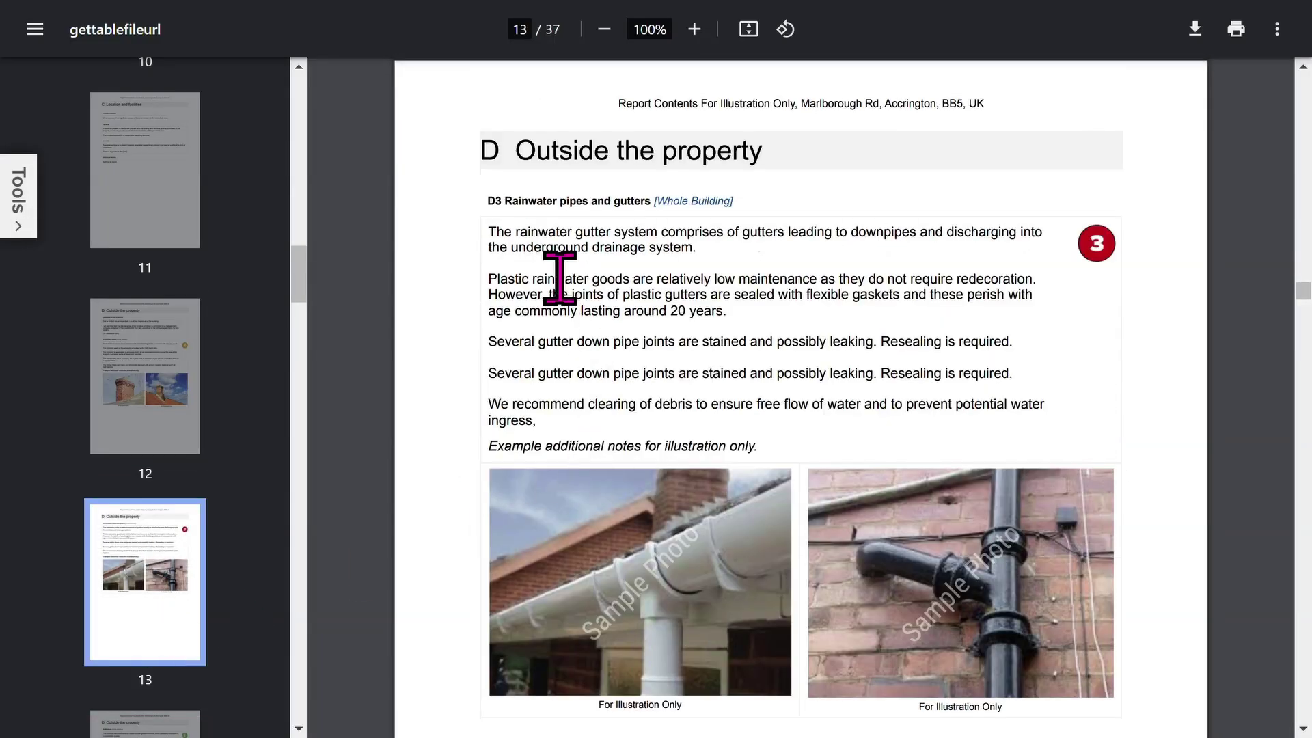
scroll(270, 598, "down", 4)
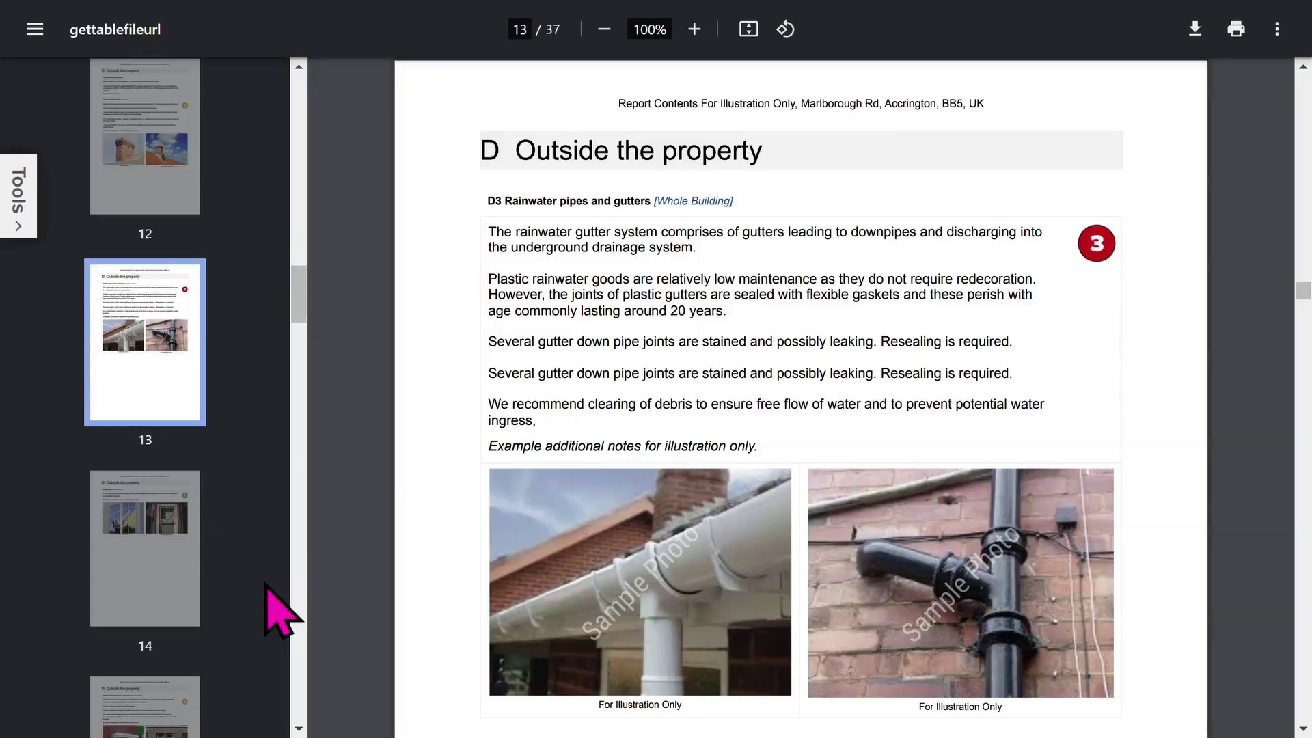
left_click(126, 526)
scroll(191, 543, "down", 3)
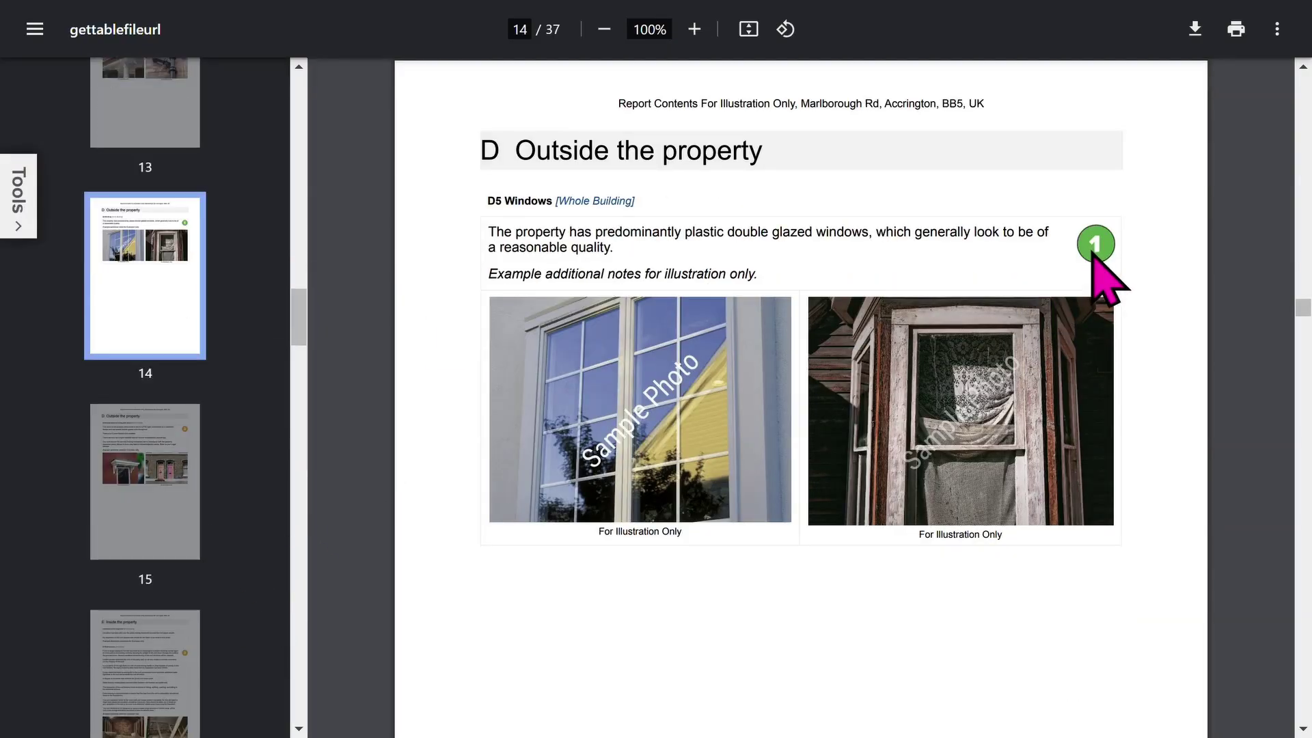
left_click(162, 545)
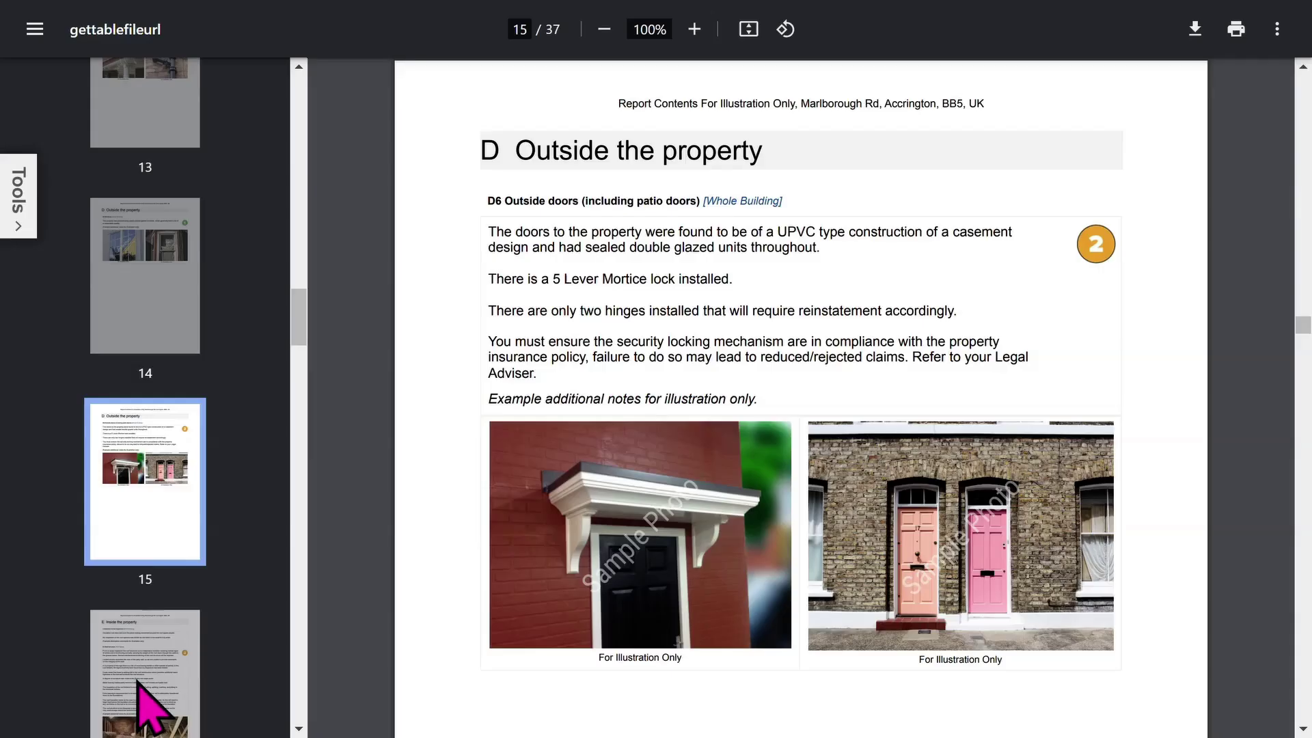
Step: Review the Inside the property pages 16 to 20, from ceilings to bathroom fittings
left_click(164, 697)
scroll(219, 623, "down", 4)
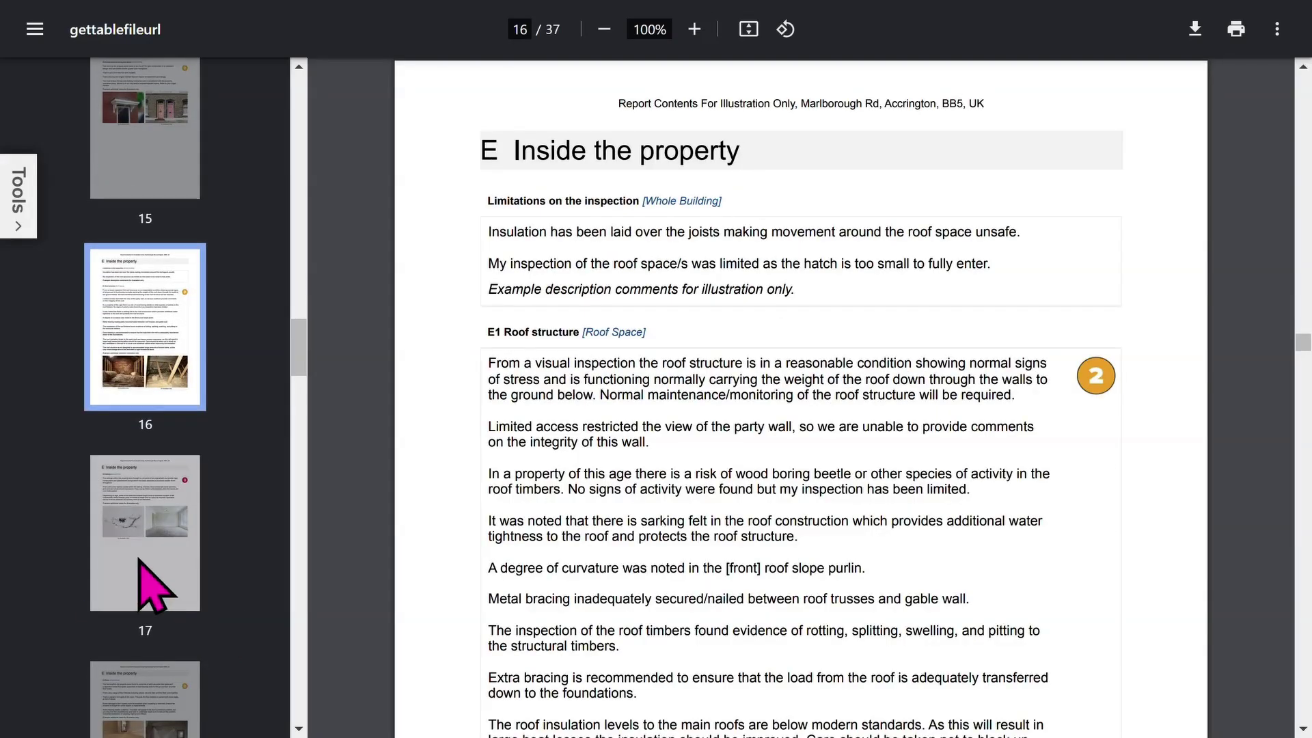
left_click(157, 588)
scroll(201, 569, "down", 5)
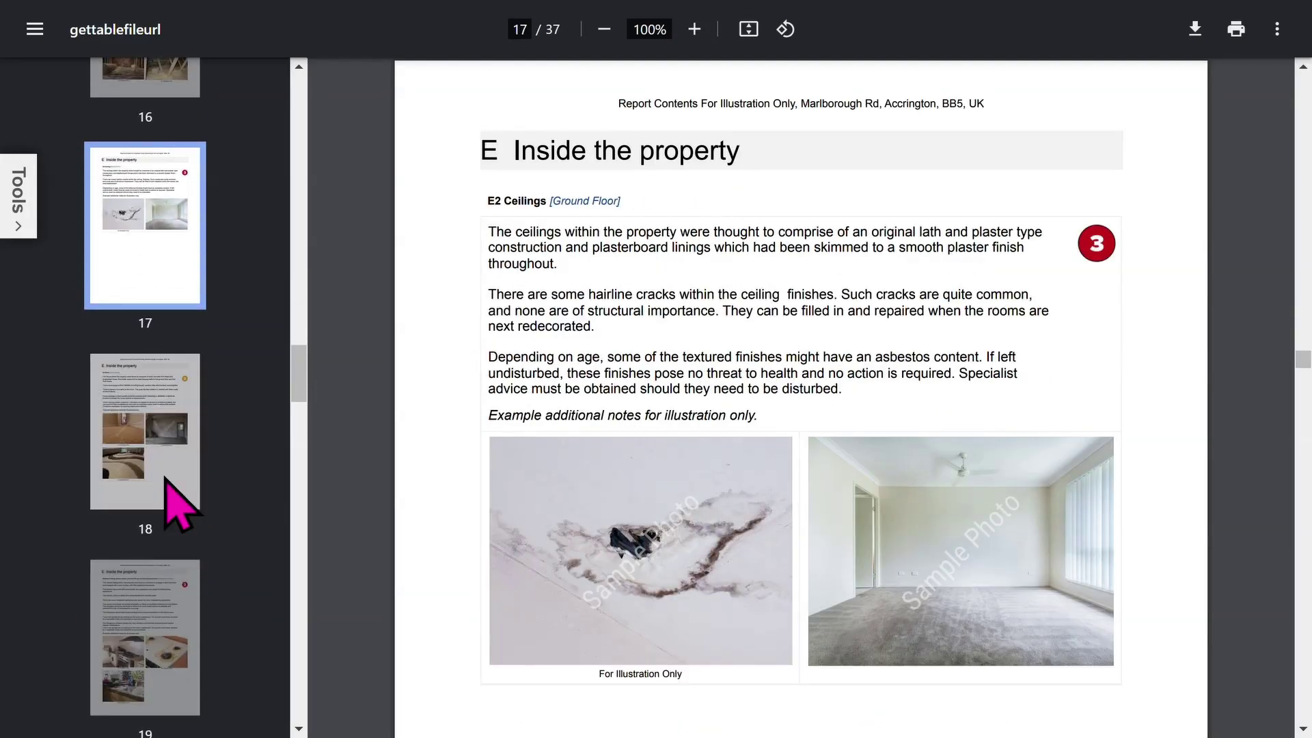
left_click(176, 509)
left_click(147, 631)
scroll(171, 557, "down", 5)
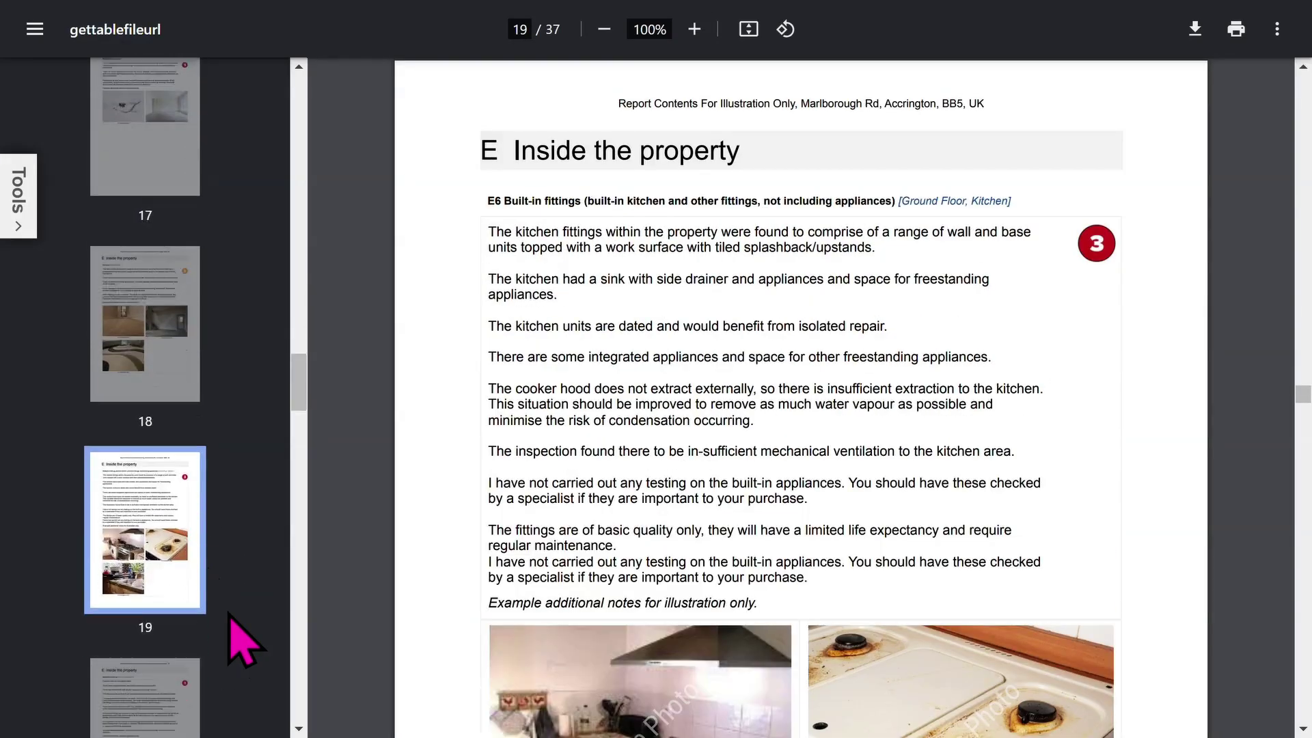
left_click(175, 489)
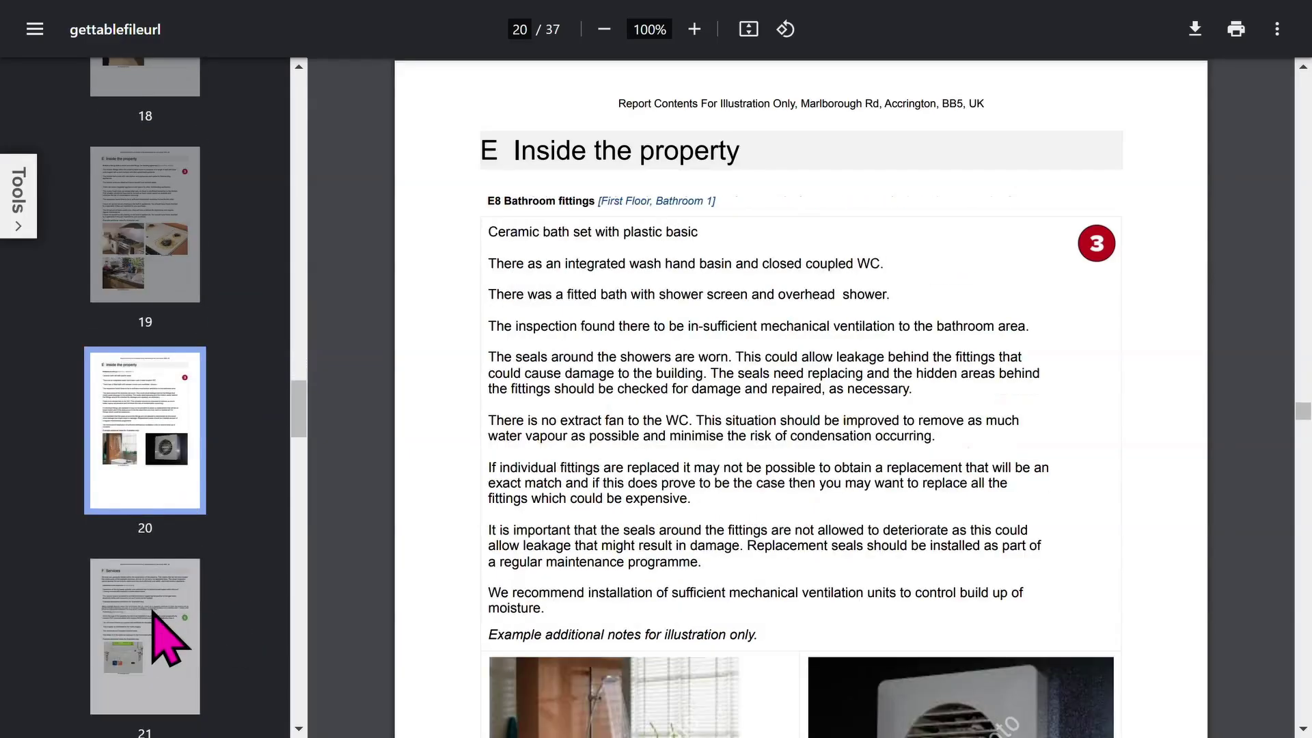
Step: View F Services on page 21, then page 28, Issues for your legal advisers
left_click(167, 625)
scroll(205, 611, "down", 2)
scroll(232, 627, "down", 1)
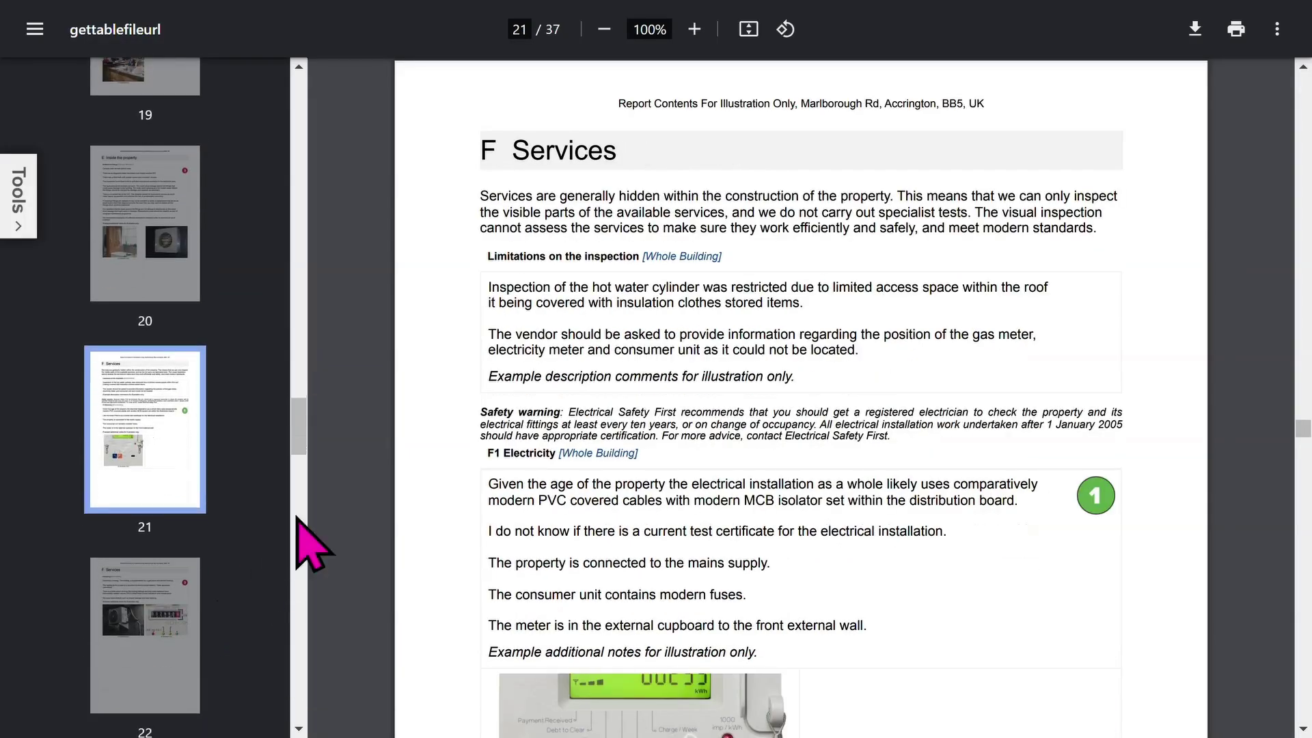
scroll(186, 560, "down", 15)
left_click(162, 425)
scroll(232, 485, "down", 2)
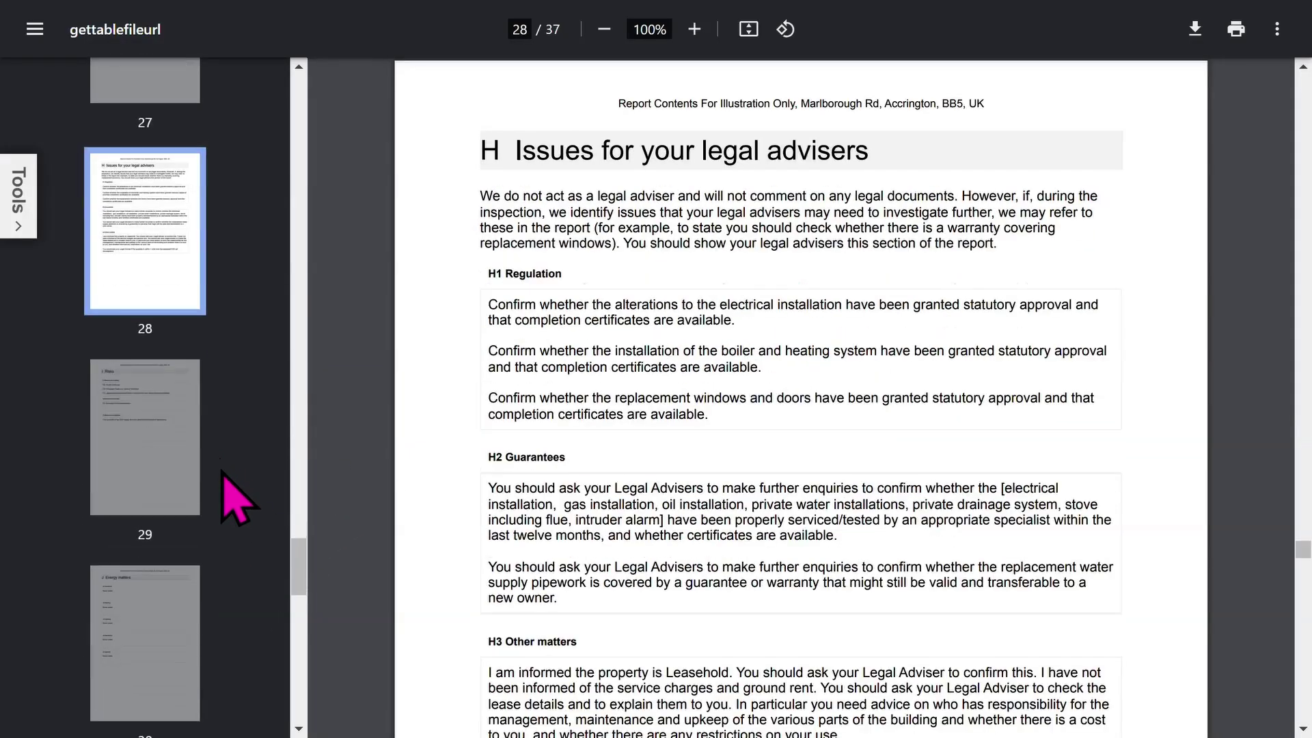
Step: View pages 29 to 31: Risks, Energy matters and the Surveyor's declaration
left_click(179, 471)
scroll(204, 502, "down", 2)
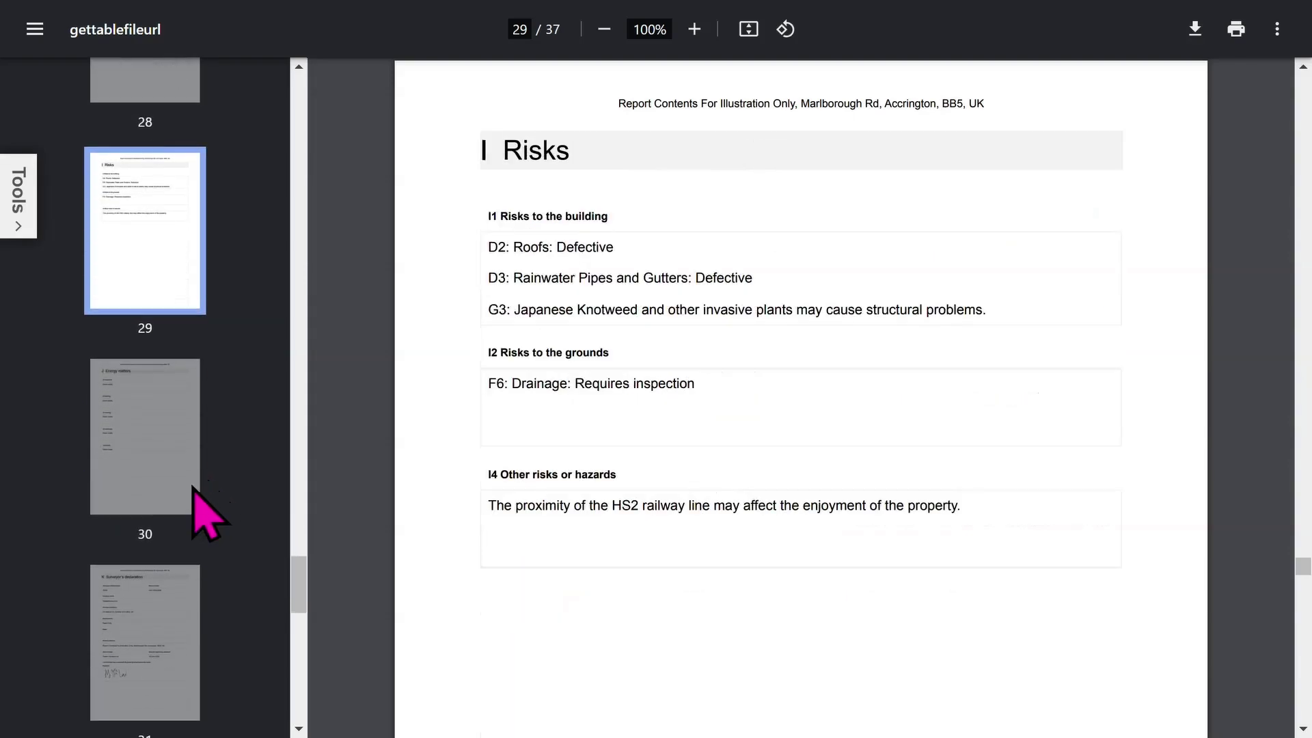
left_click(162, 472)
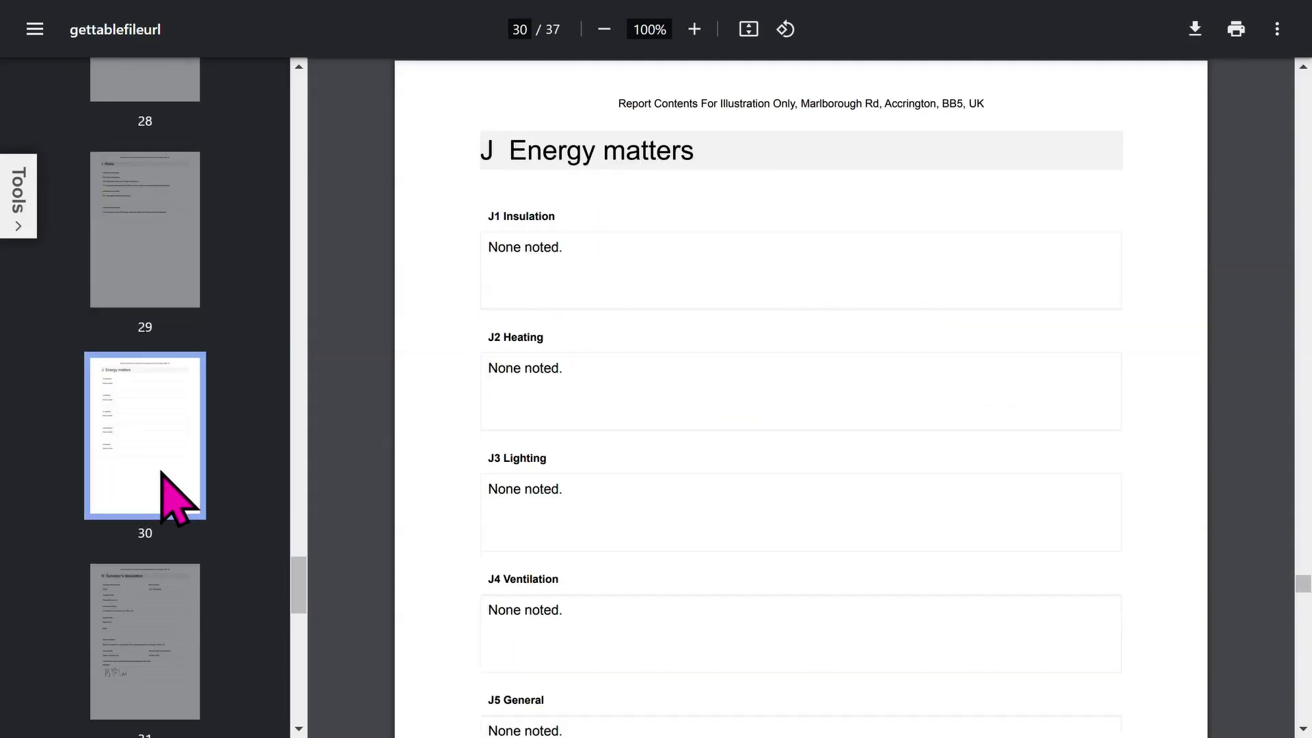
scroll(184, 499, "down", 3)
left_click(191, 403)
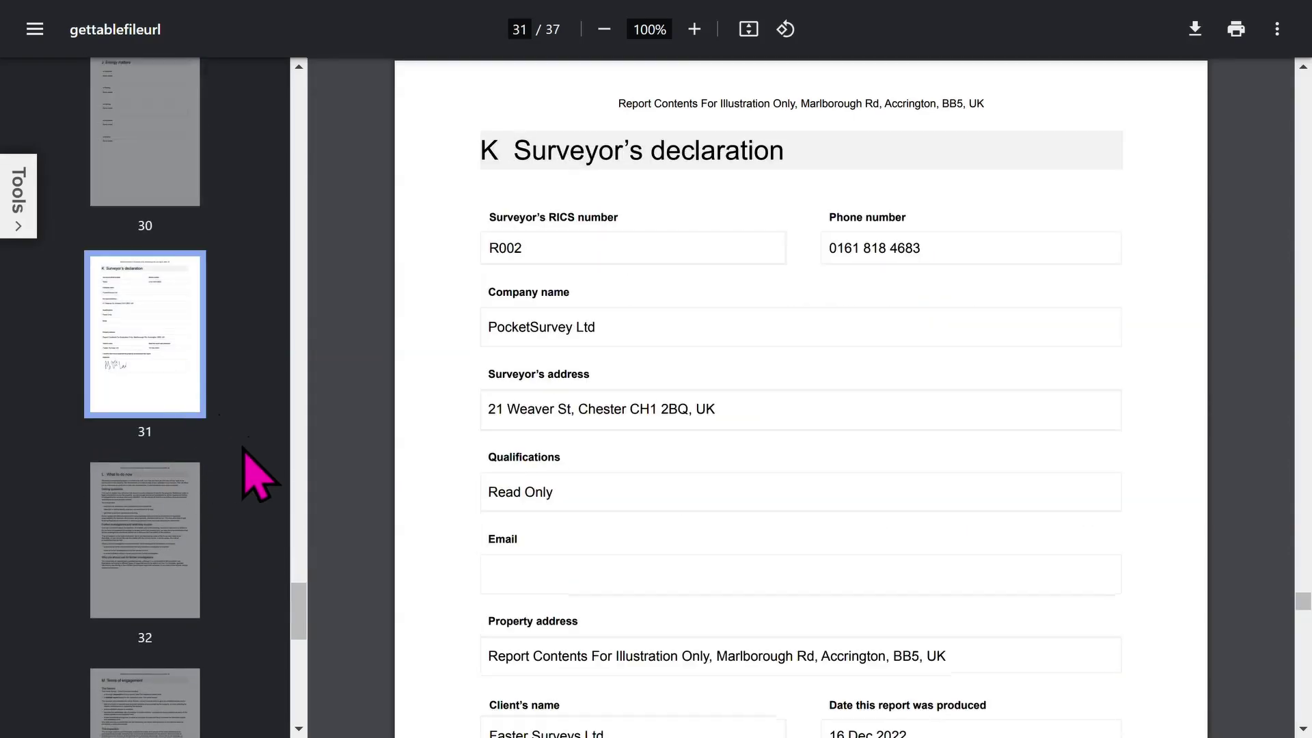
scroll(246, 478, "down", 3)
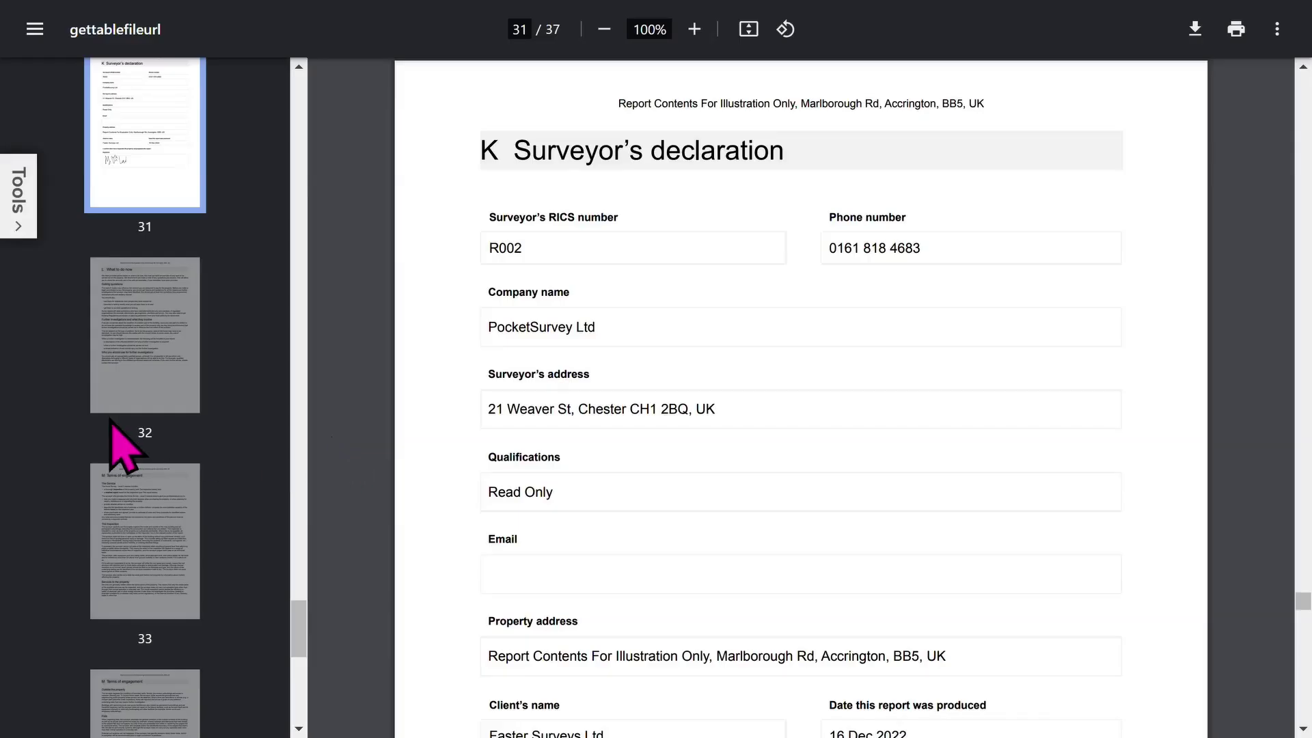
Step: Page through the Terms of engagement (pages 33-36) to the final Typical house diagram
left_click(142, 502)
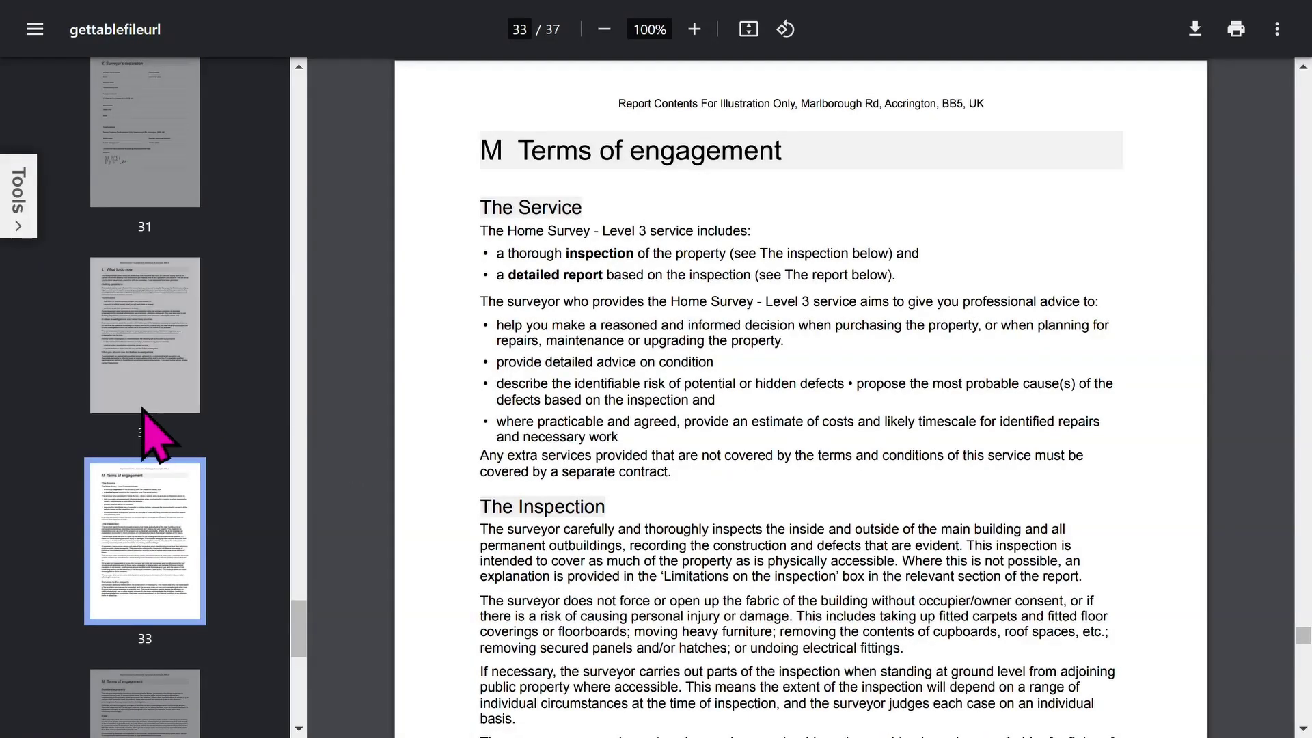
scroll(185, 535, "down", 3)
left_click(181, 492)
scroll(205, 479, "down", 3)
left_click(167, 389)
left_click(159, 519)
scroll(232, 507, "down", 1)
scroll(171, 554, "down", 1)
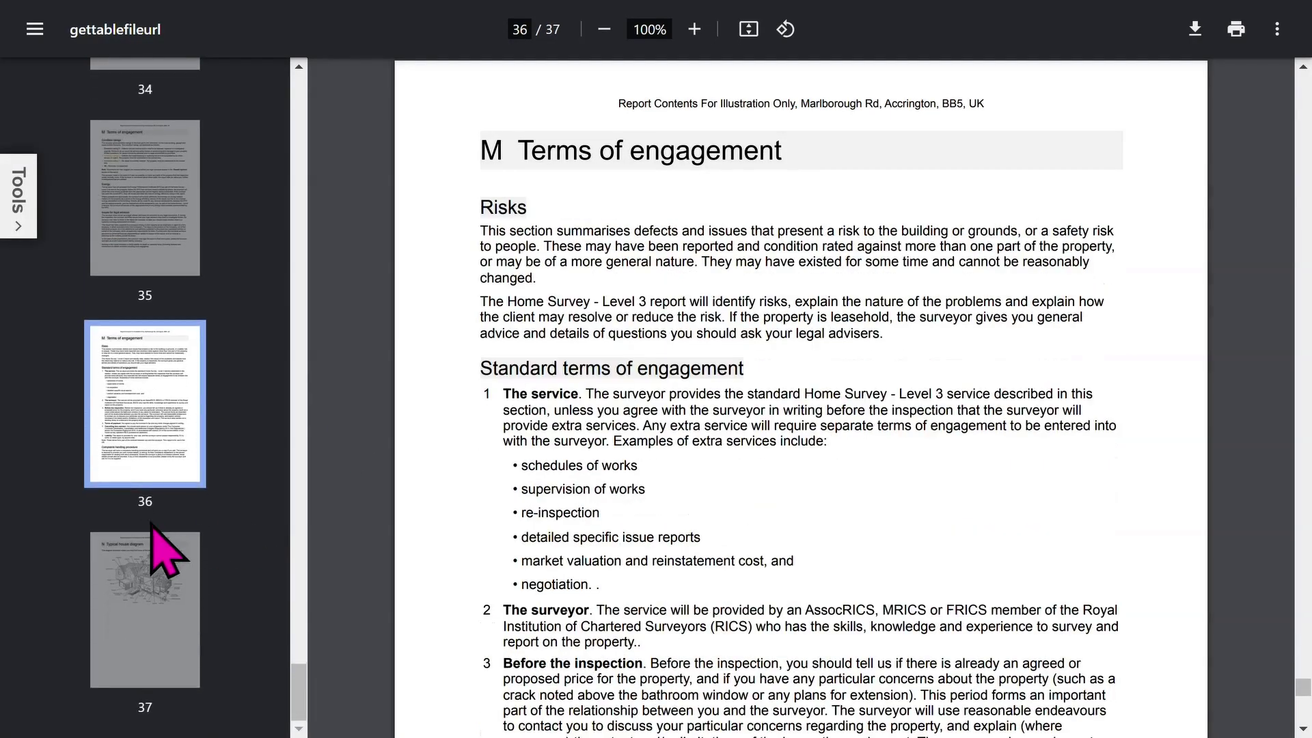
left_click(156, 587)
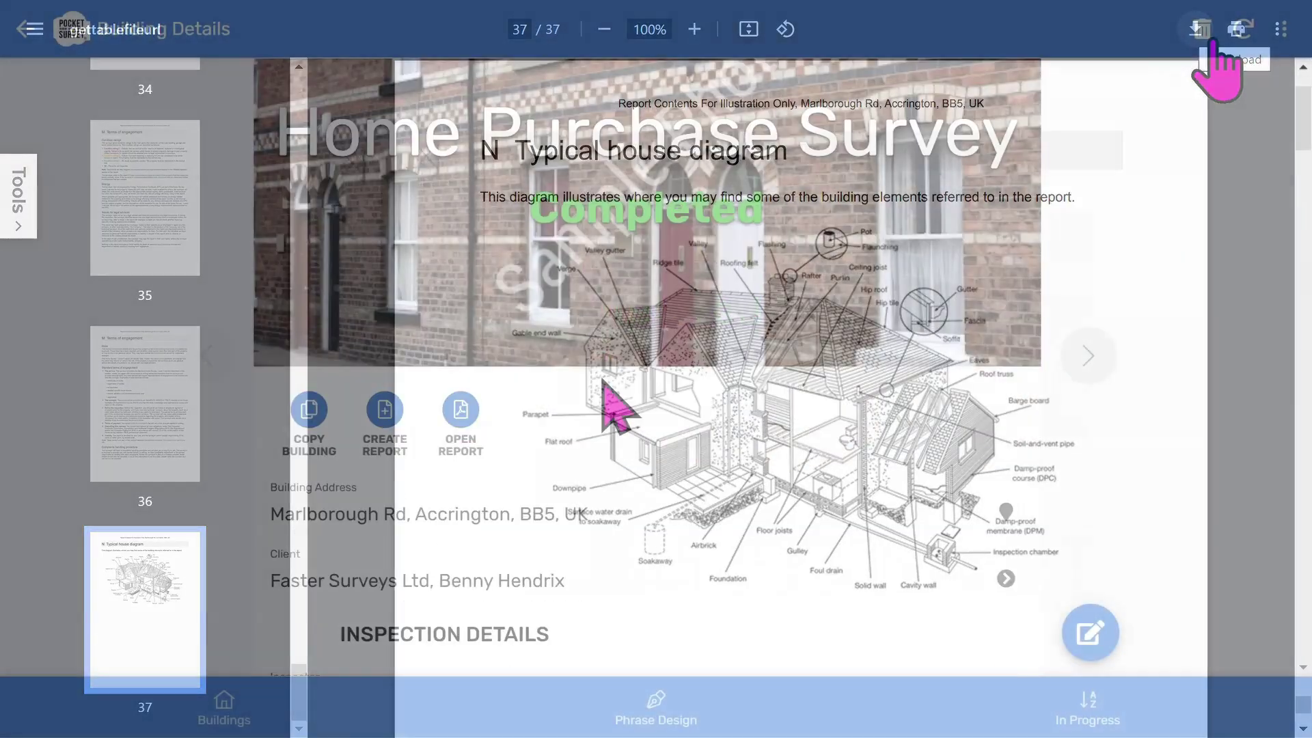
Step: Go back to the Buildings list and add a new building, opening a blank Building Form
scroll(601, 413, "down", 1)
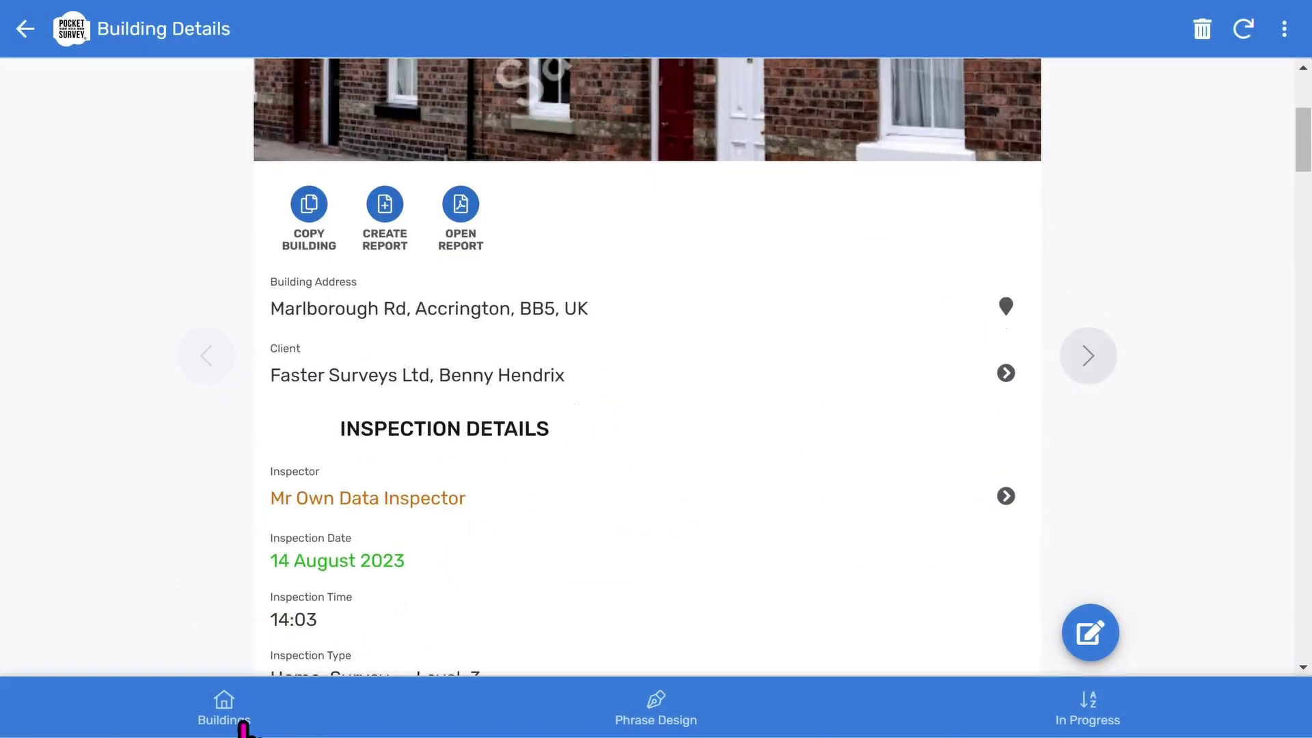
left_click(218, 714)
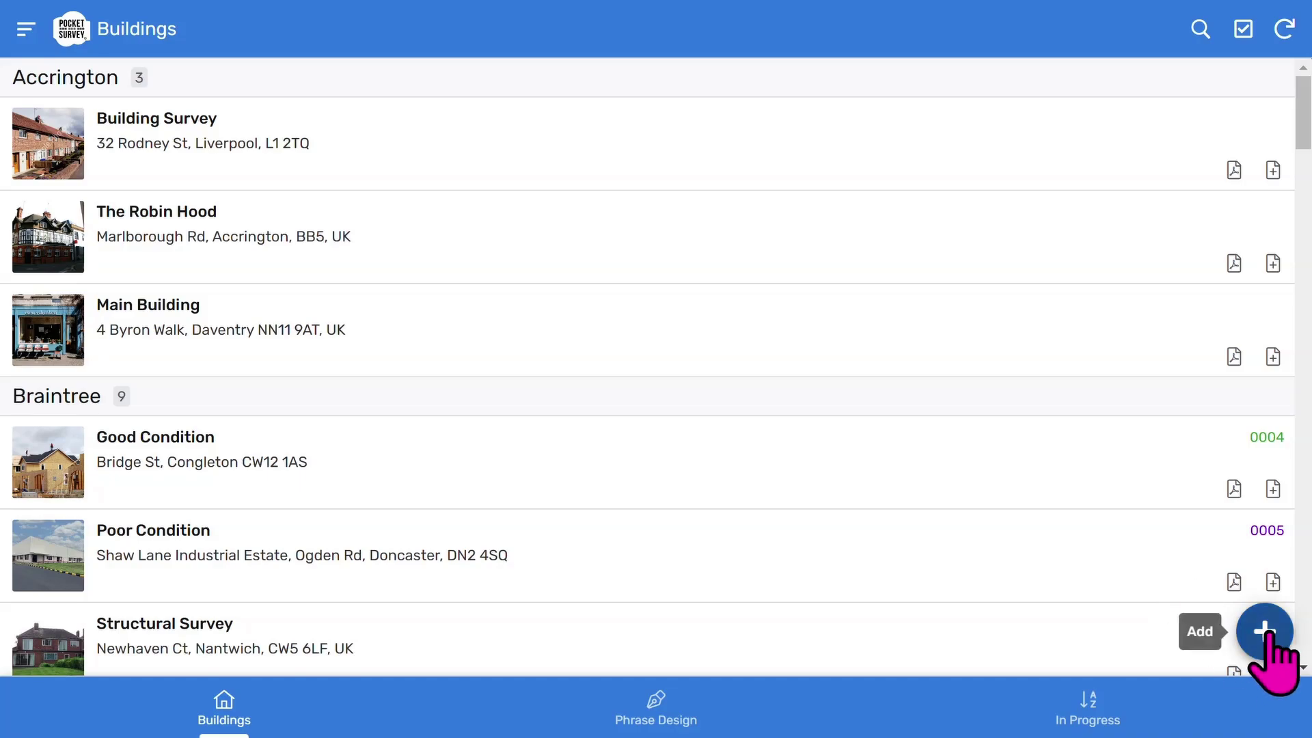
left_click(1264, 632)
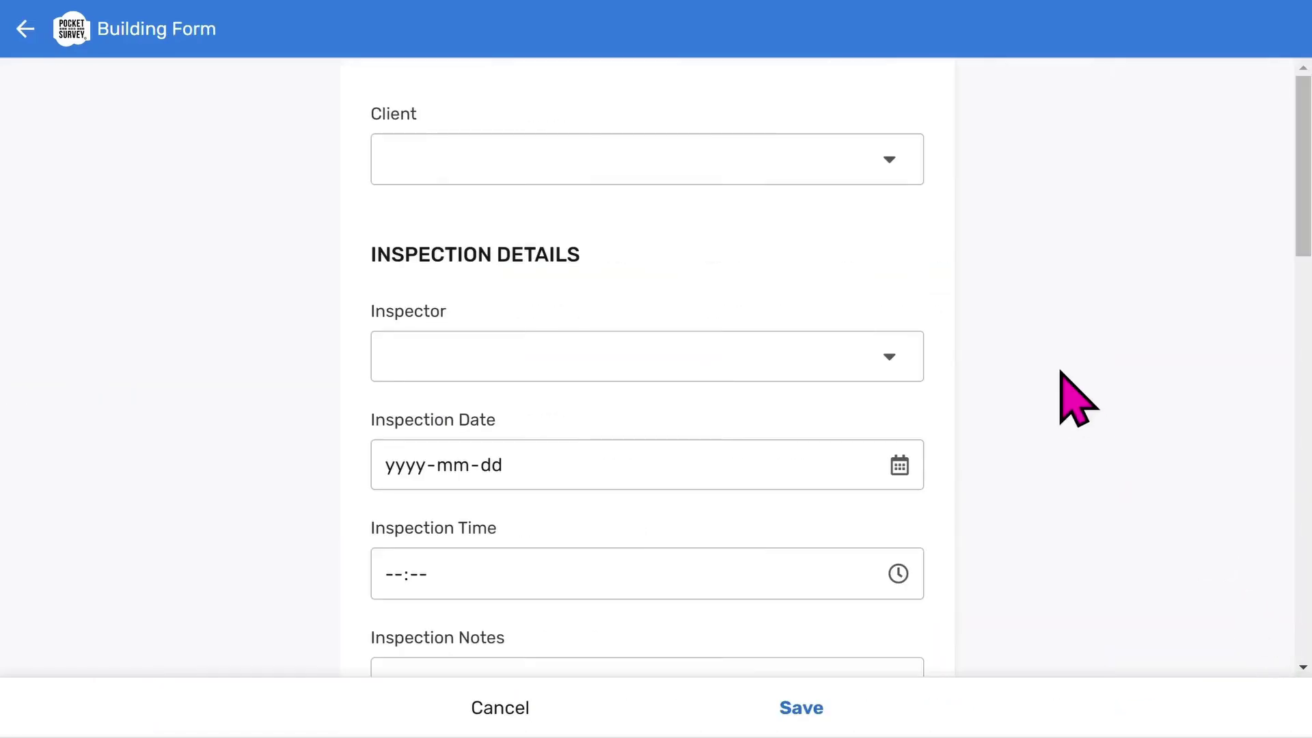
scroll(758, 274, "down", 15)
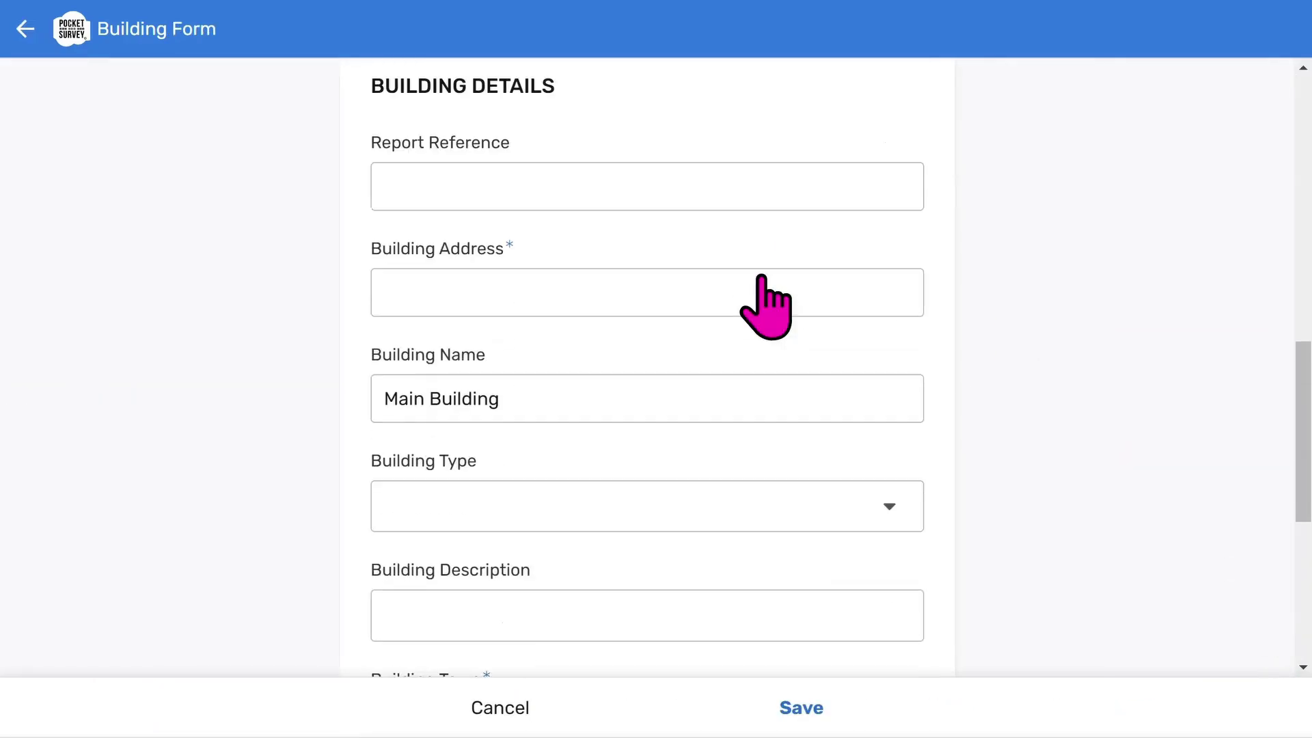
scroll(760, 276, "up", 12)
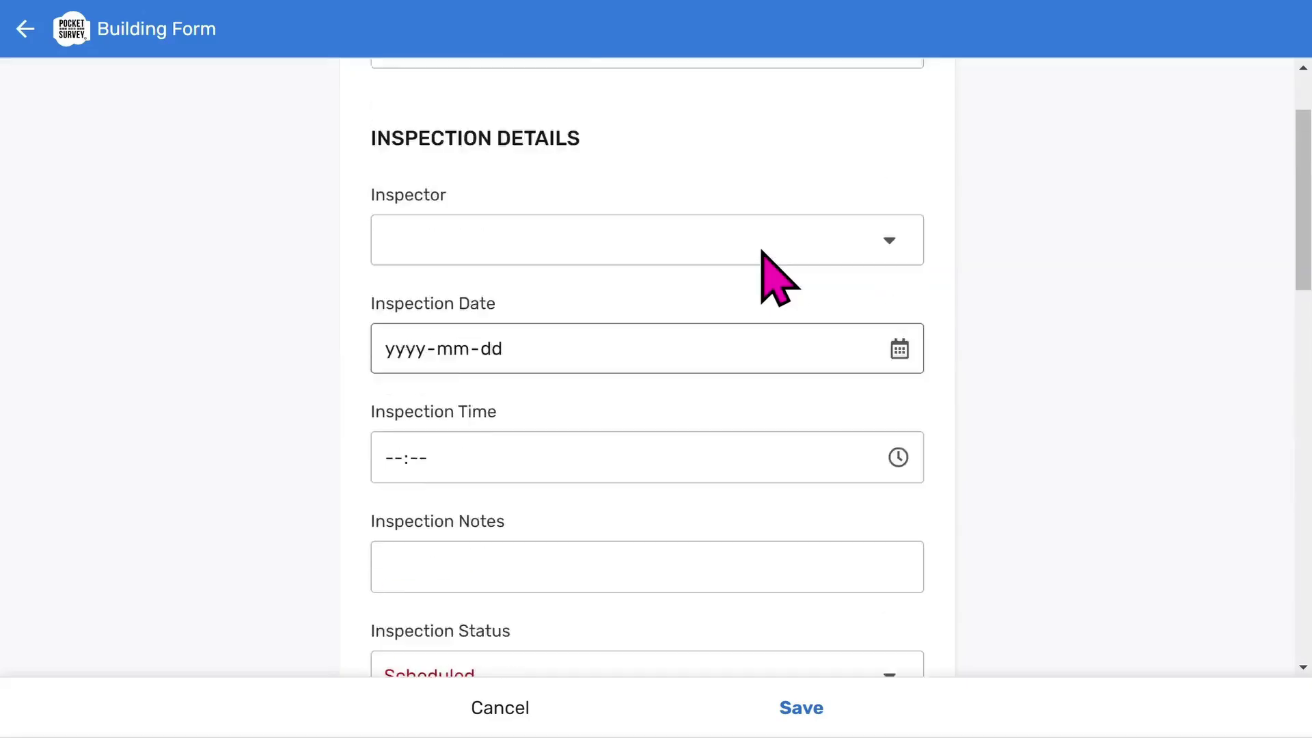
Step: Create a new client for the survey with organisation 'My Client'
left_click(724, 168)
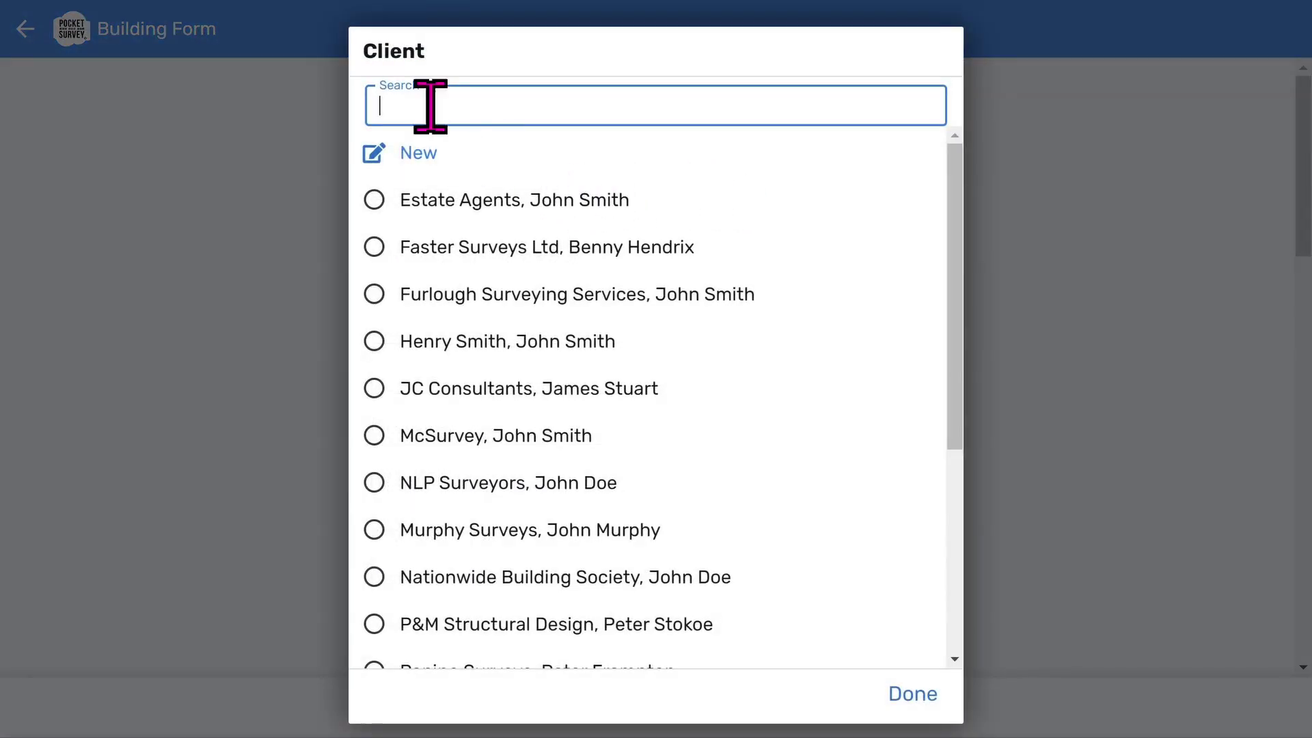
left_click(418, 154)
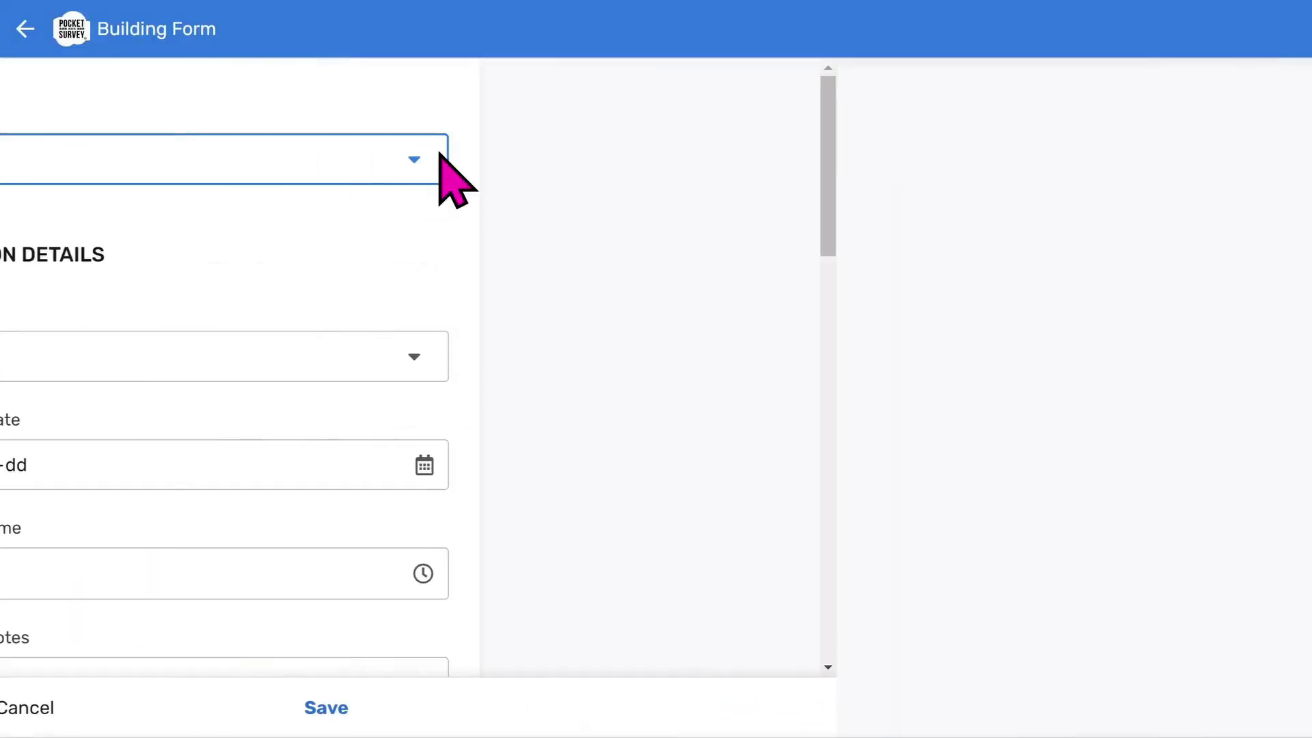
left_click(535, 147)
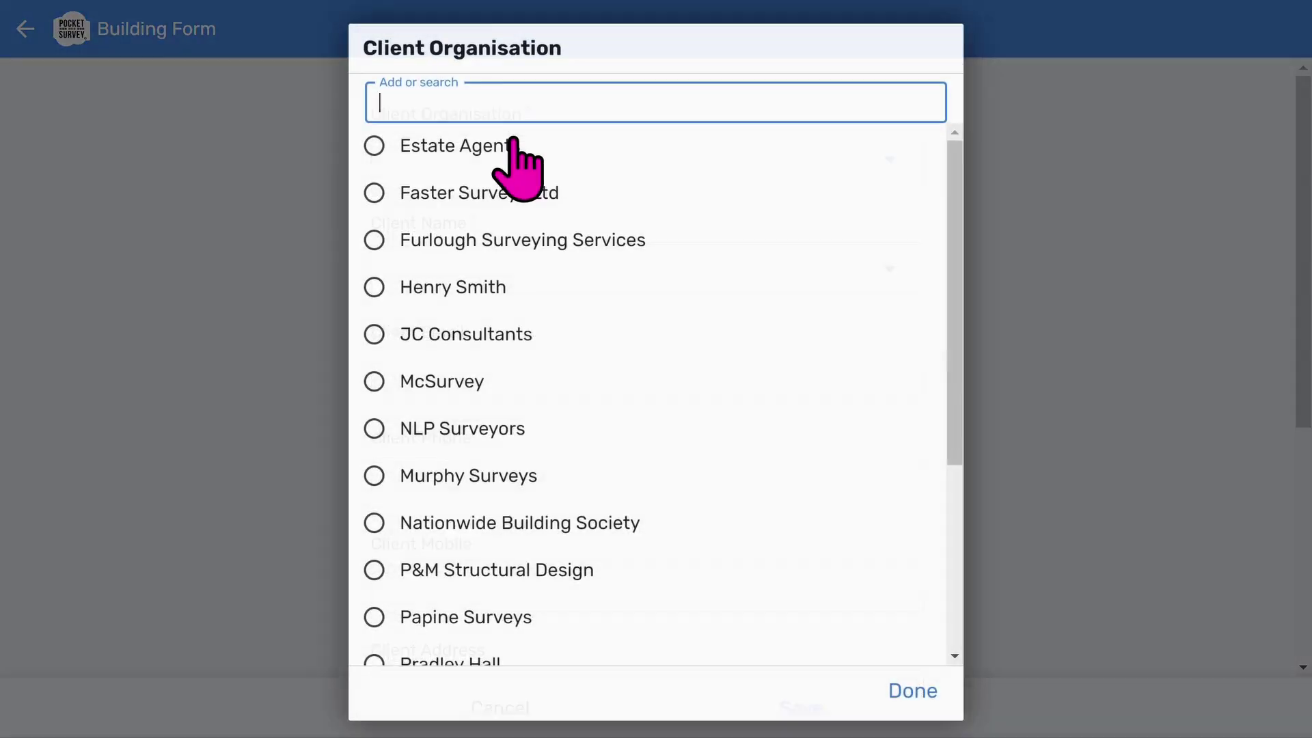
type("My Client")
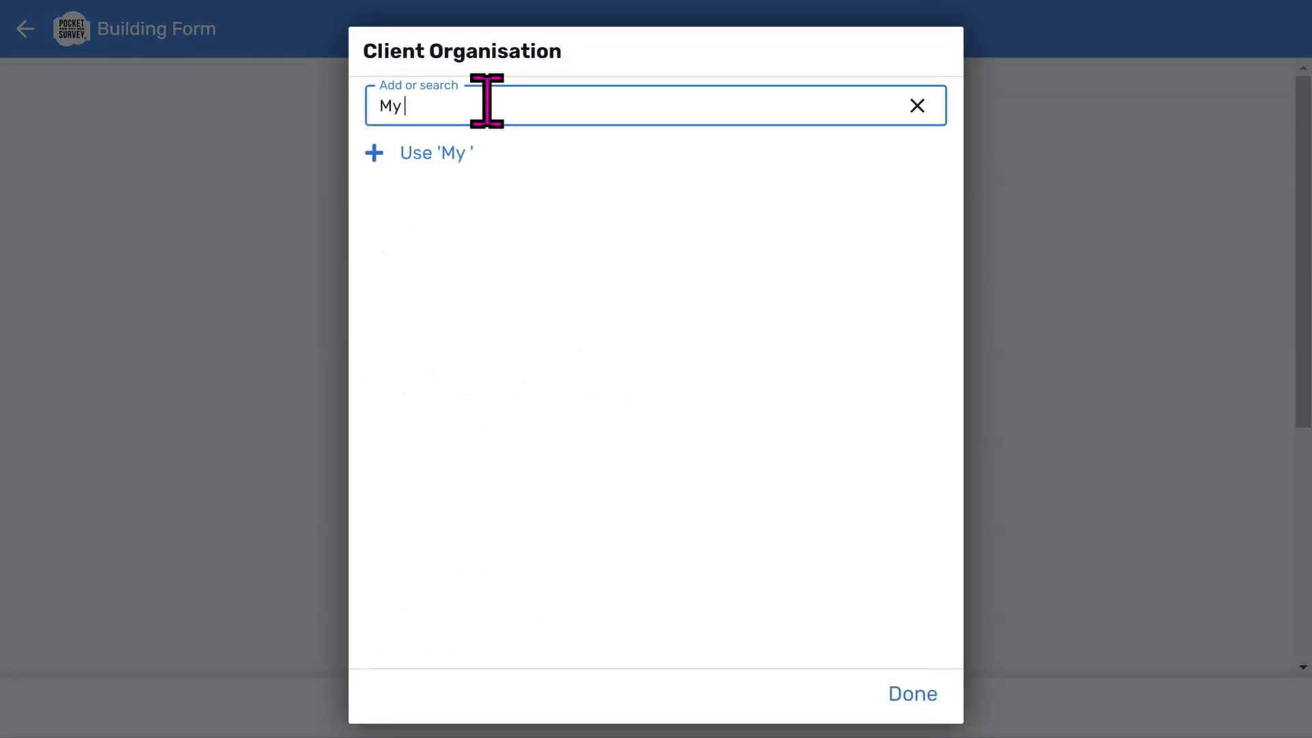
left_click(474, 154)
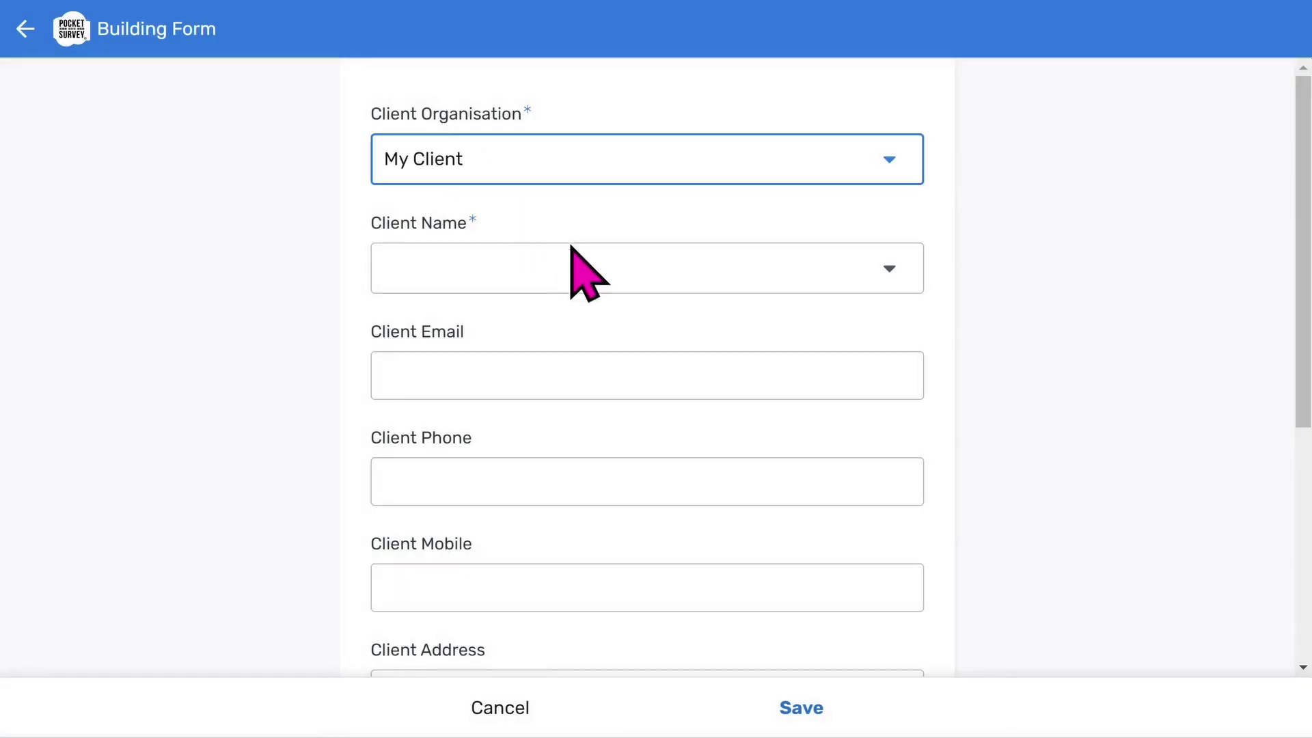
Step: Choose the client's contact person and save the client onto the Building Form
left_click(603, 266)
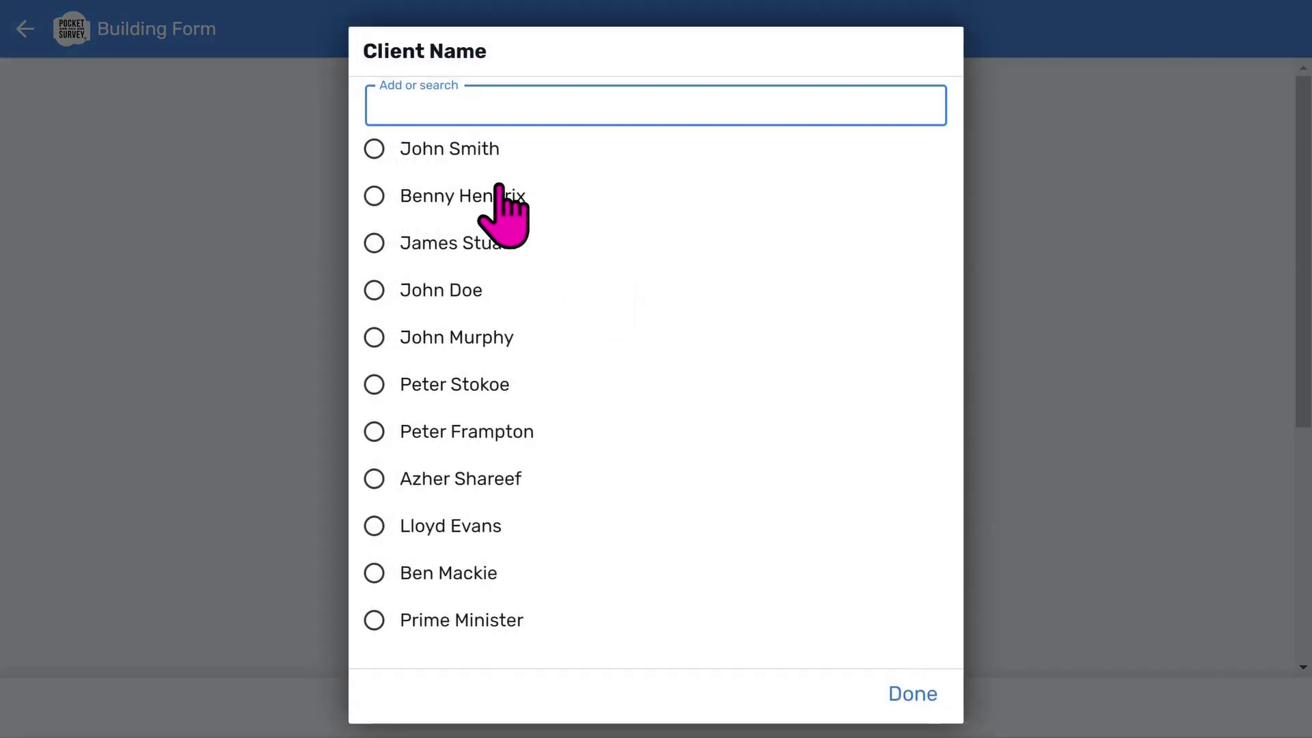
left_click(493, 194)
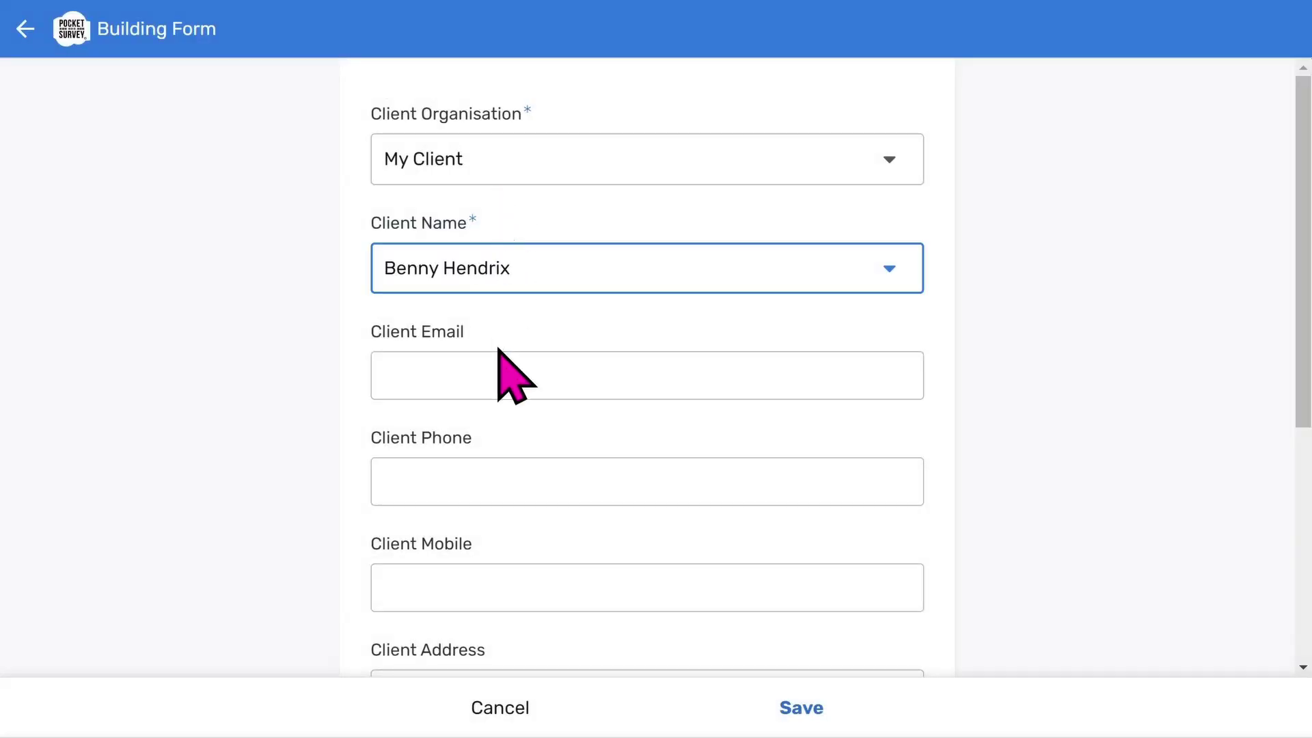
scroll(557, 377, "down", 2)
scroll(556, 377, "down", 3)
scroll(557, 378, "up", 5)
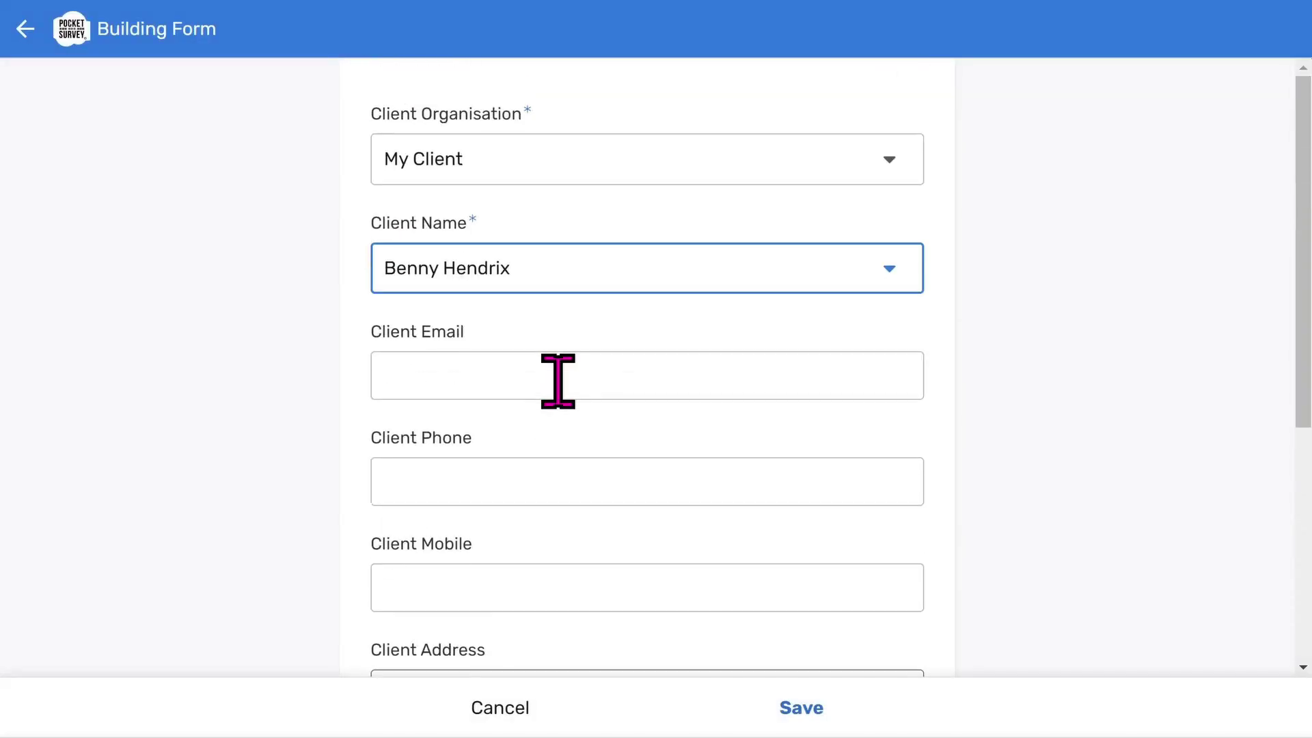
left_click(798, 709)
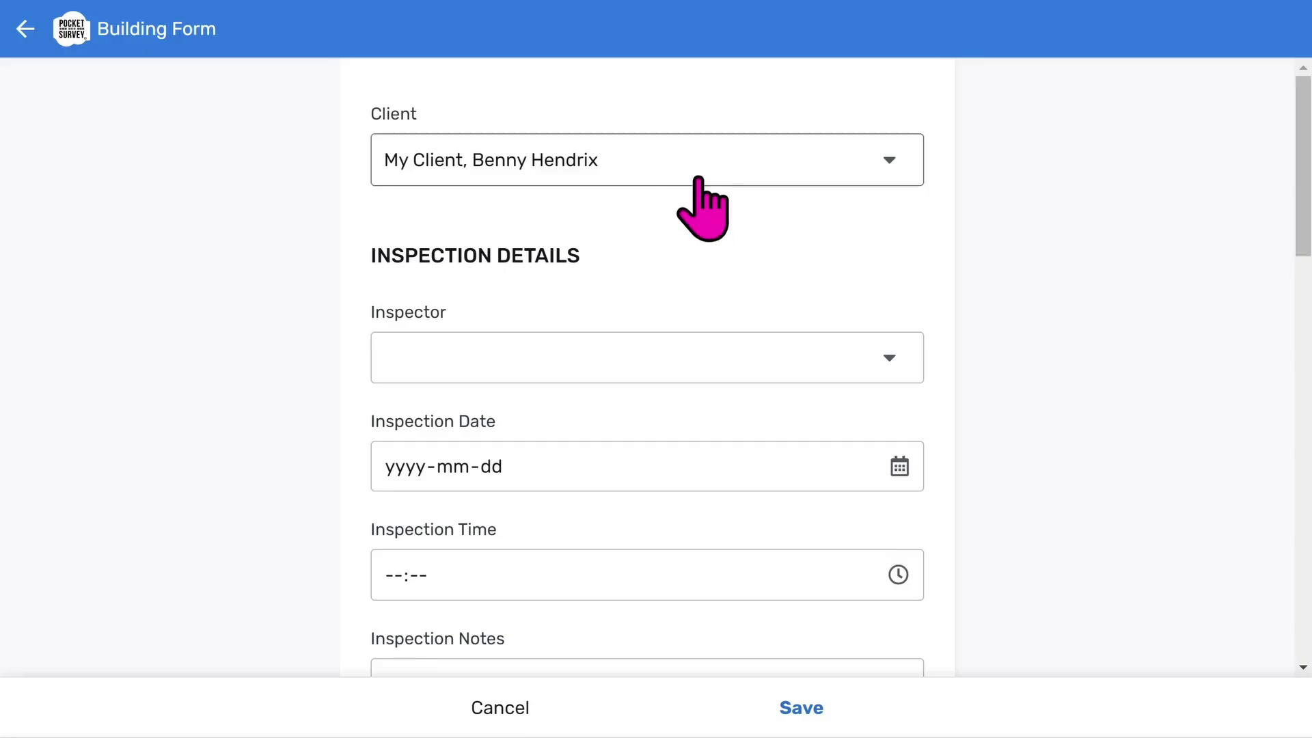
scroll(669, 280, "down", 2)
Step: Assign the inspector and set the inspection date to today (2023-08-13) at 12:53
left_click(610, 247)
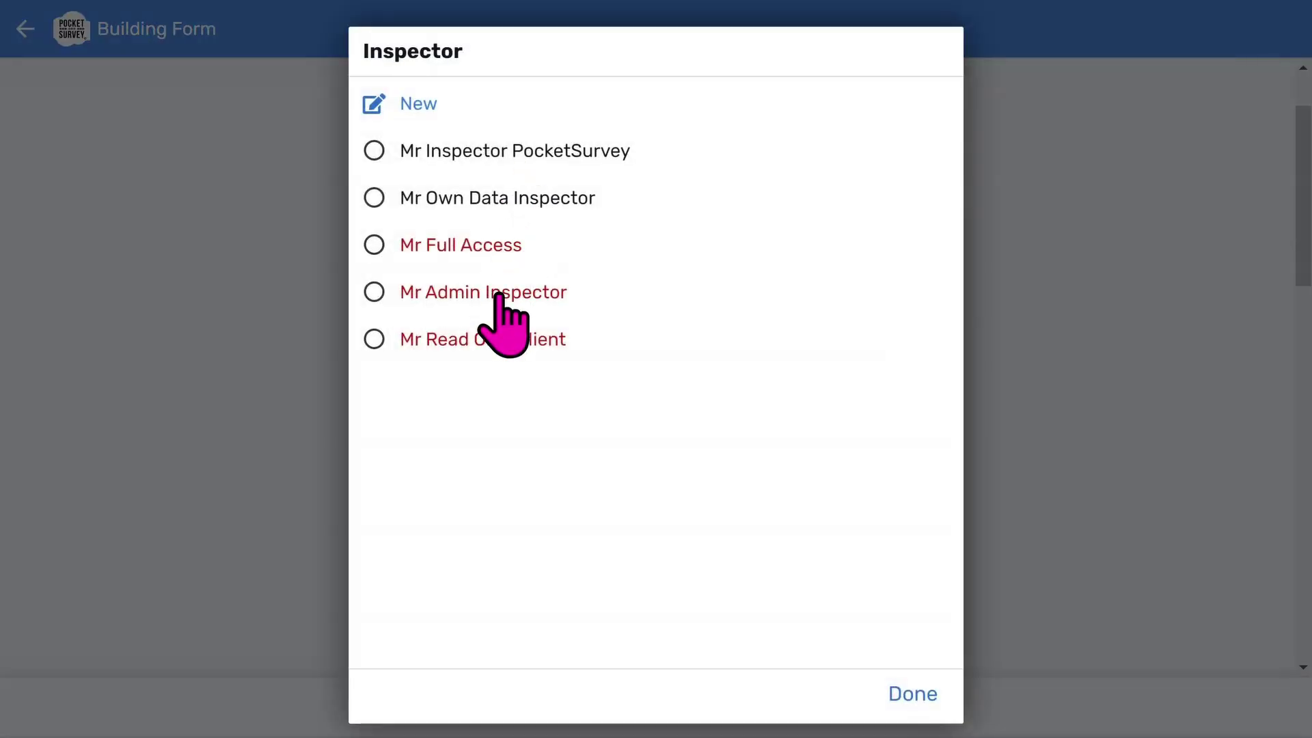
left_click(512, 160)
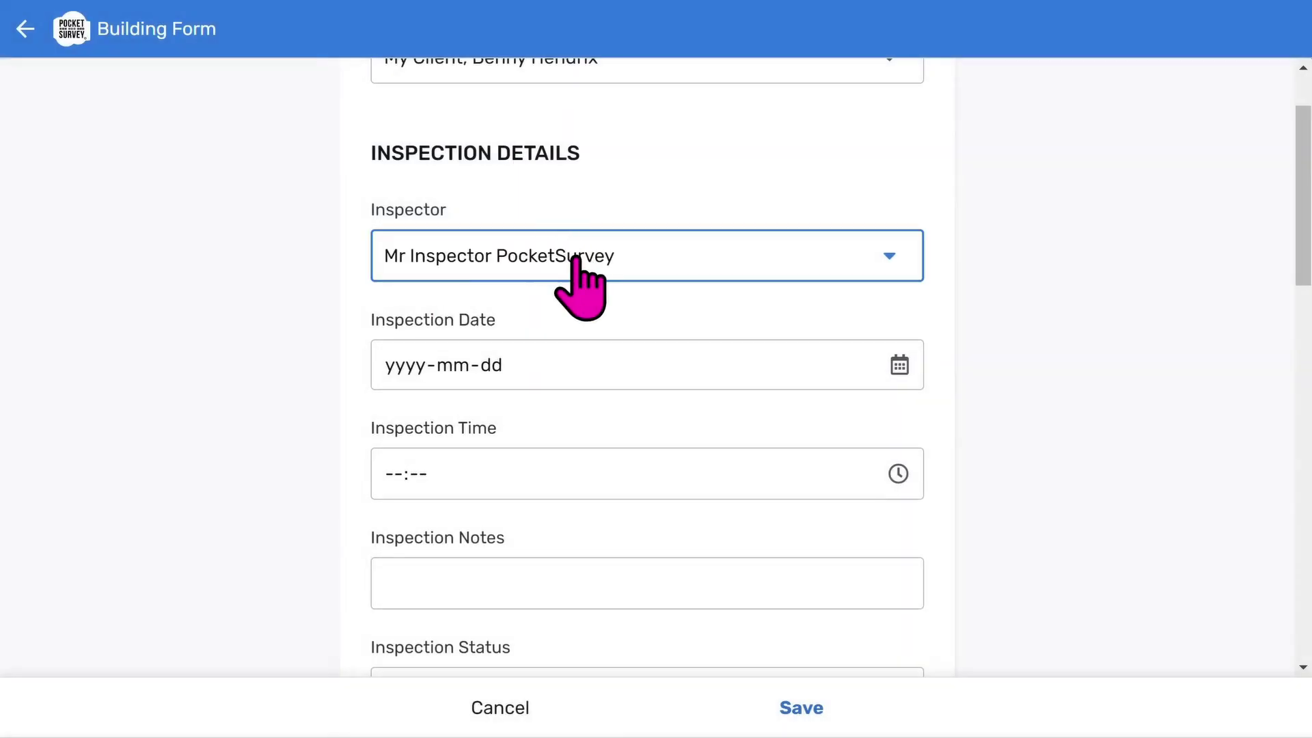
left_click(897, 368)
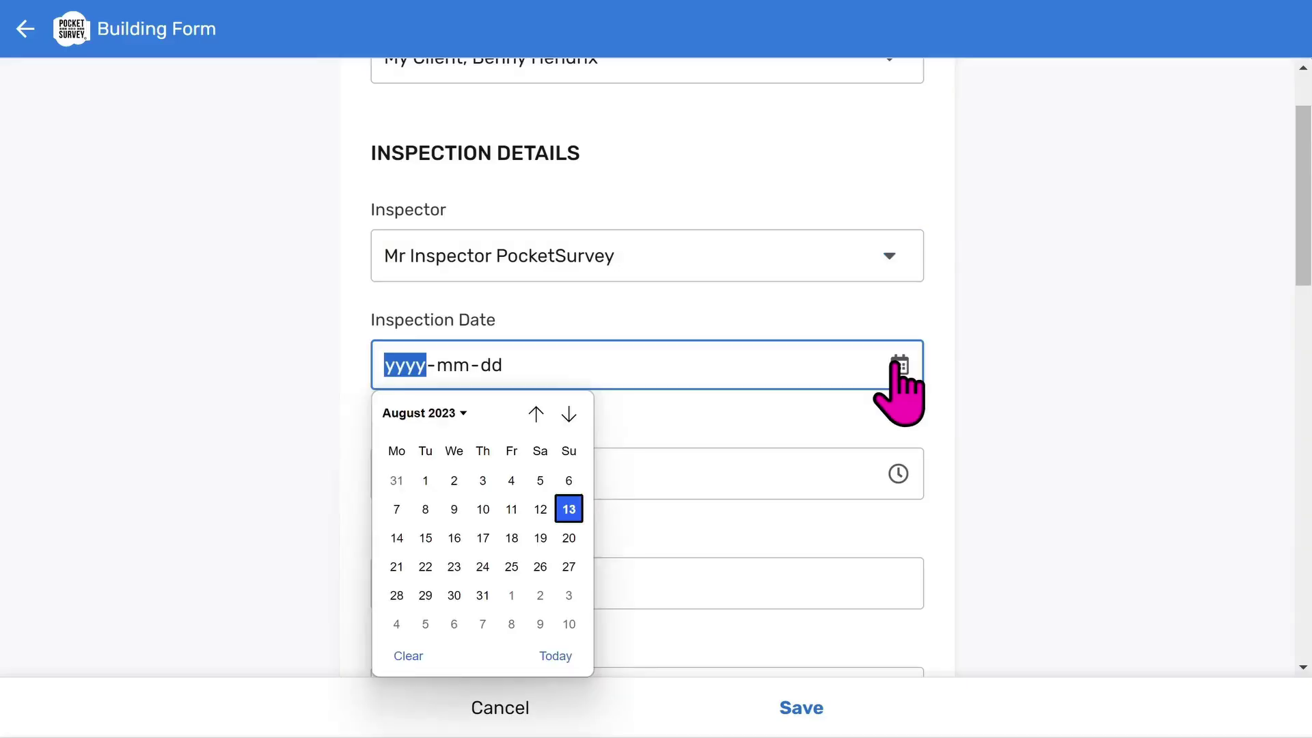
left_click(555, 654)
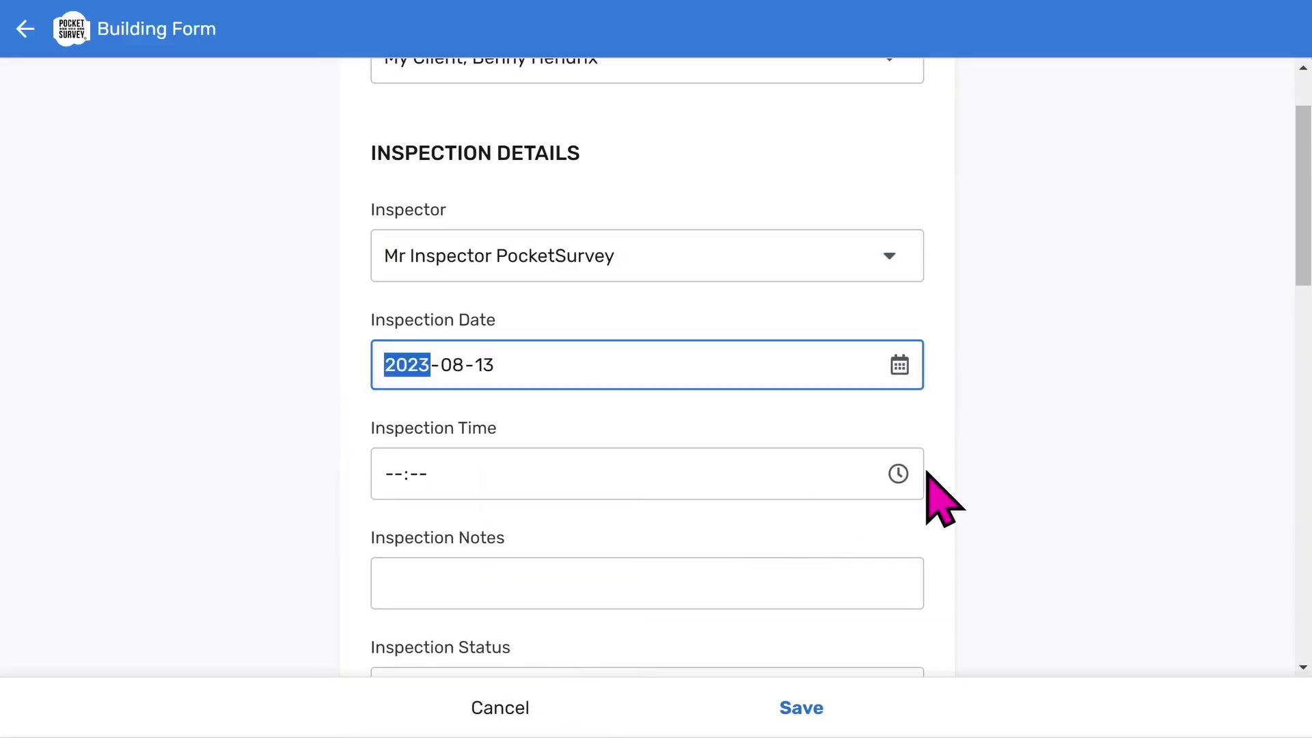
left_click(898, 473)
left_click(459, 425)
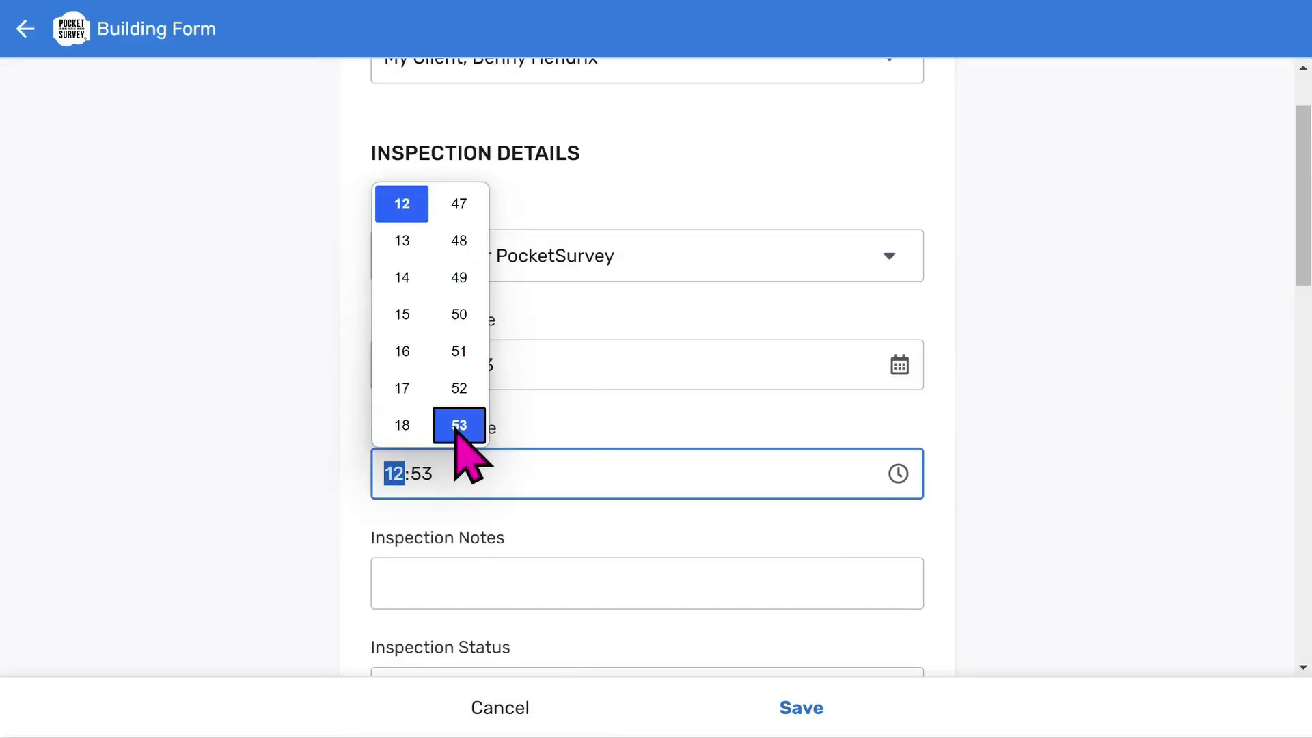
Step: Set the Inspection Status to Started
left_click(533, 571)
scroll(554, 546, "down", 6)
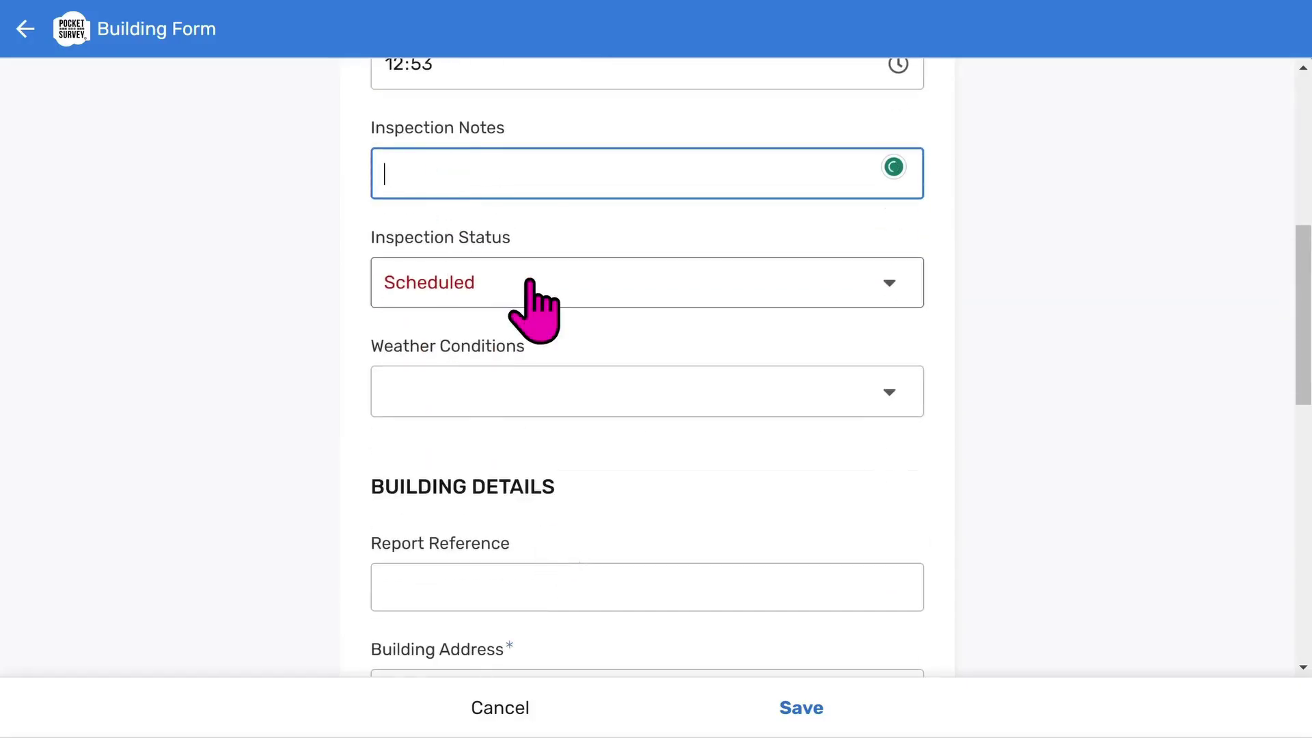
left_click(550, 294)
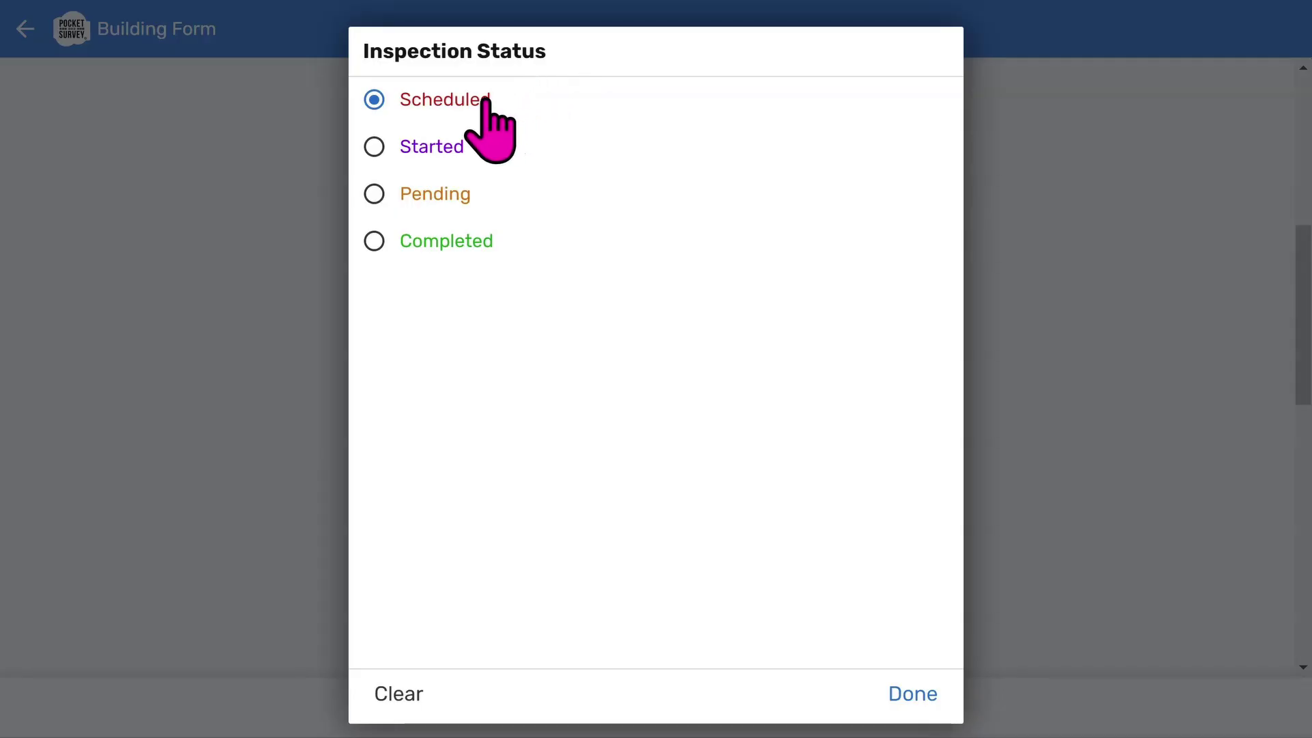
left_click(448, 148)
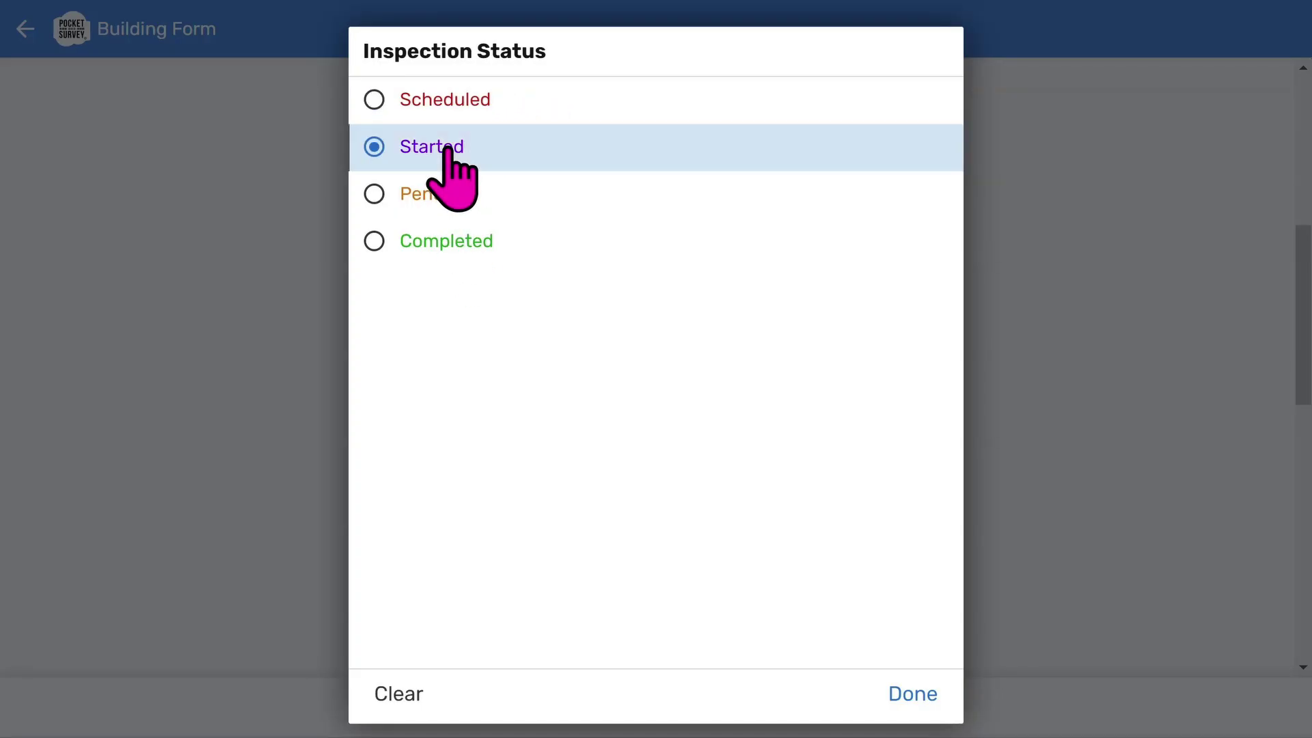
scroll(959, 287, "down", 2)
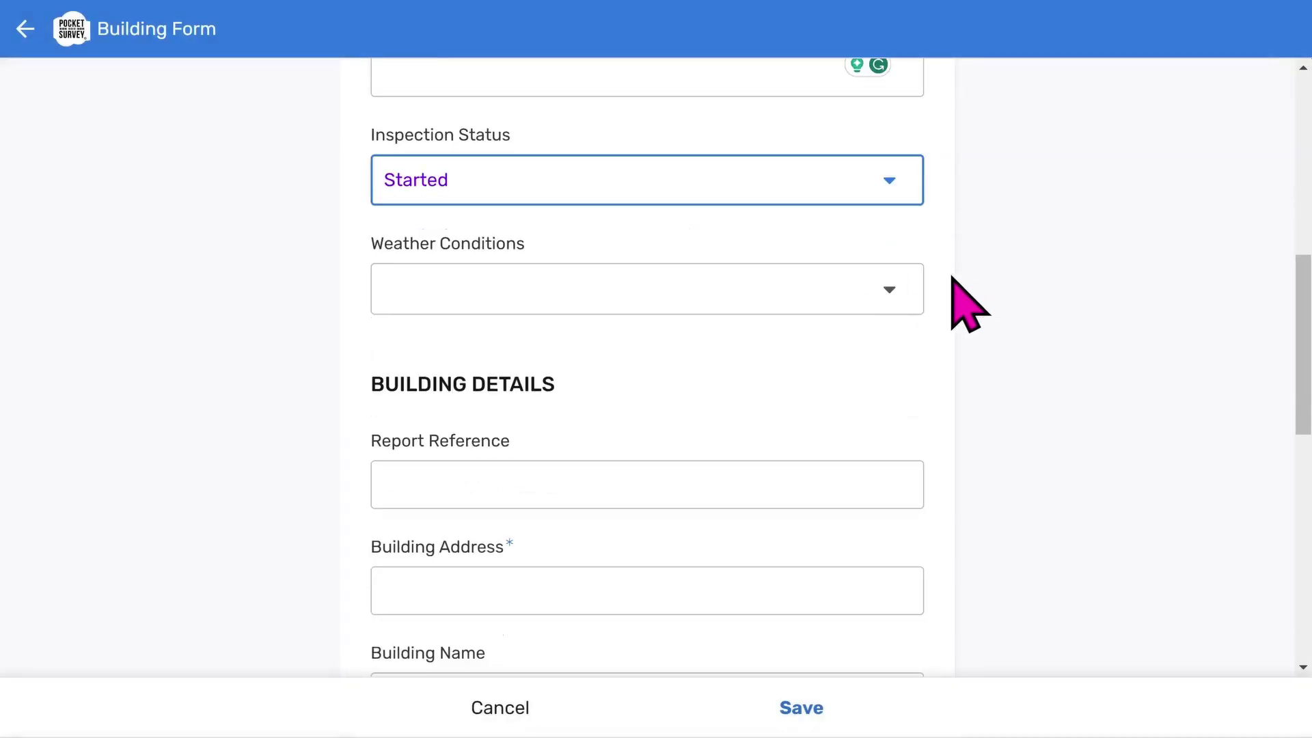
left_click(822, 287)
Step: Record the weather as dry after heavy rain, enter reference REP123, and accept the suggested address
left_click(472, 194)
scroll(711, 419, "down", 5)
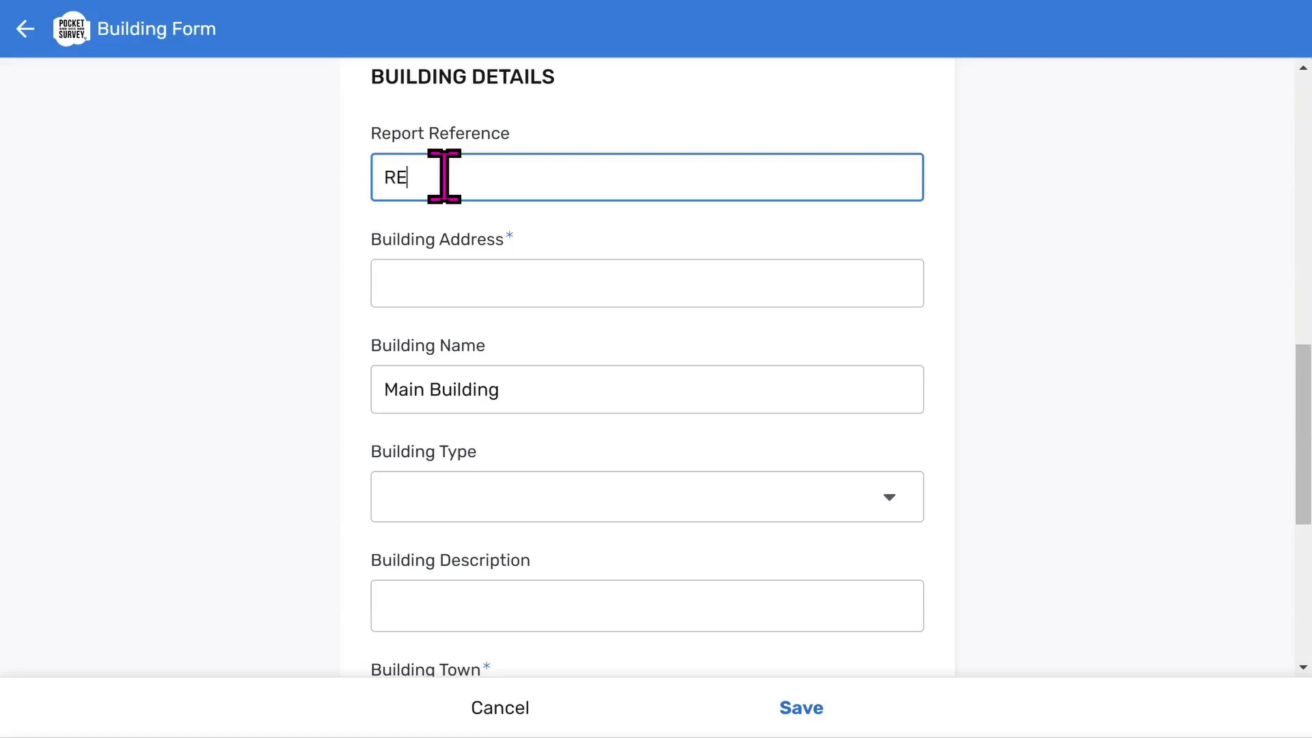
left_click(478, 274)
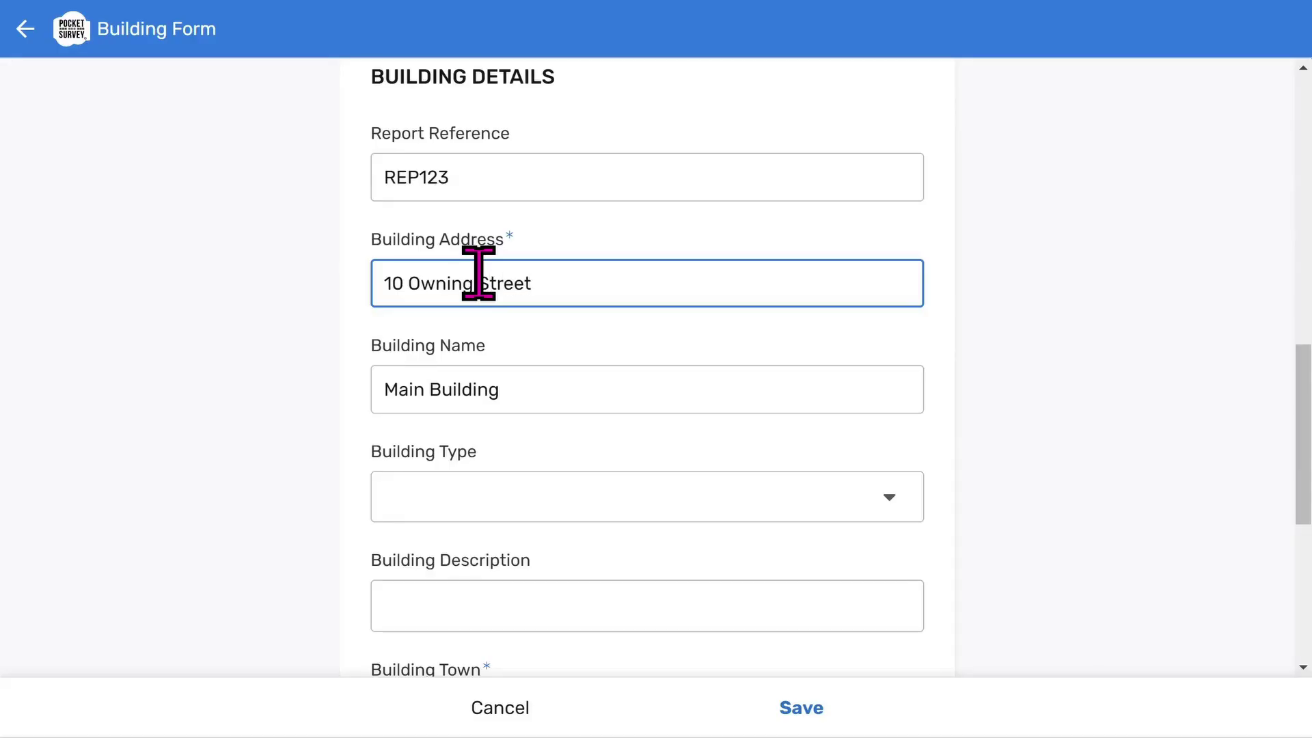
left_click(526, 327)
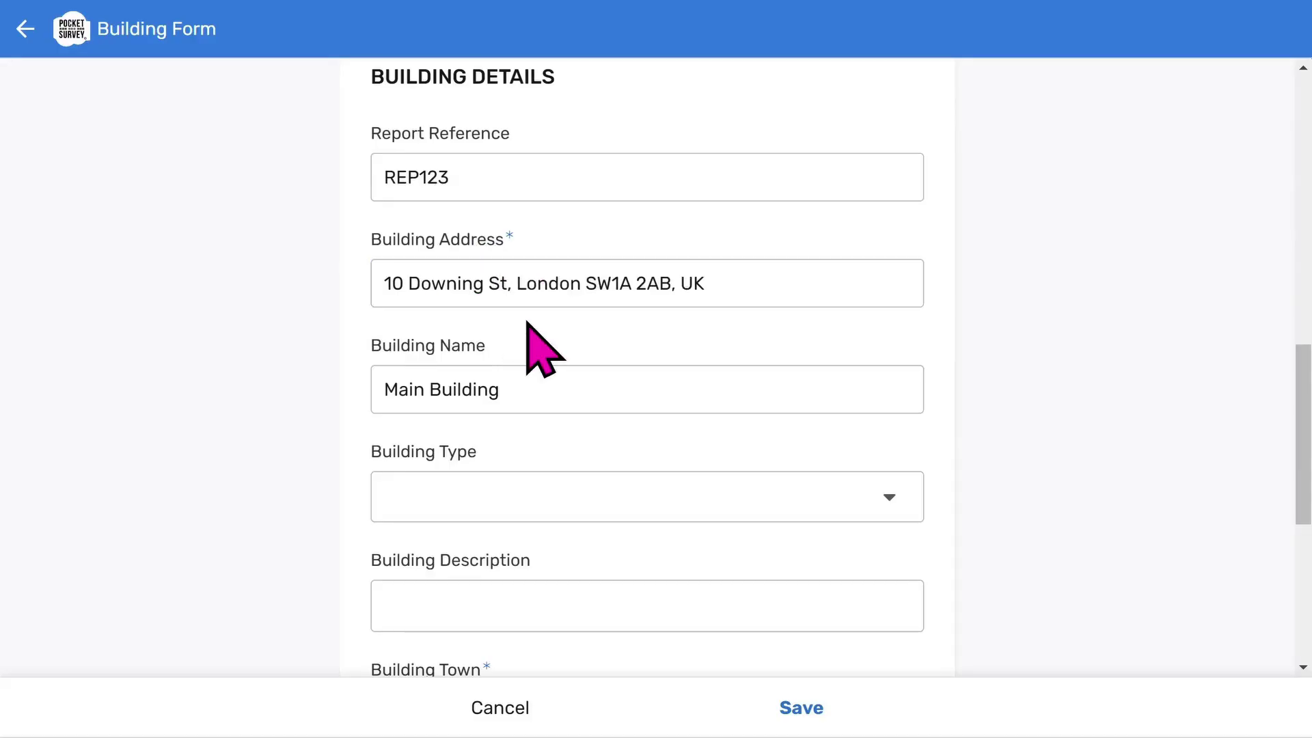
left_click_drag(543, 389, 323, 396)
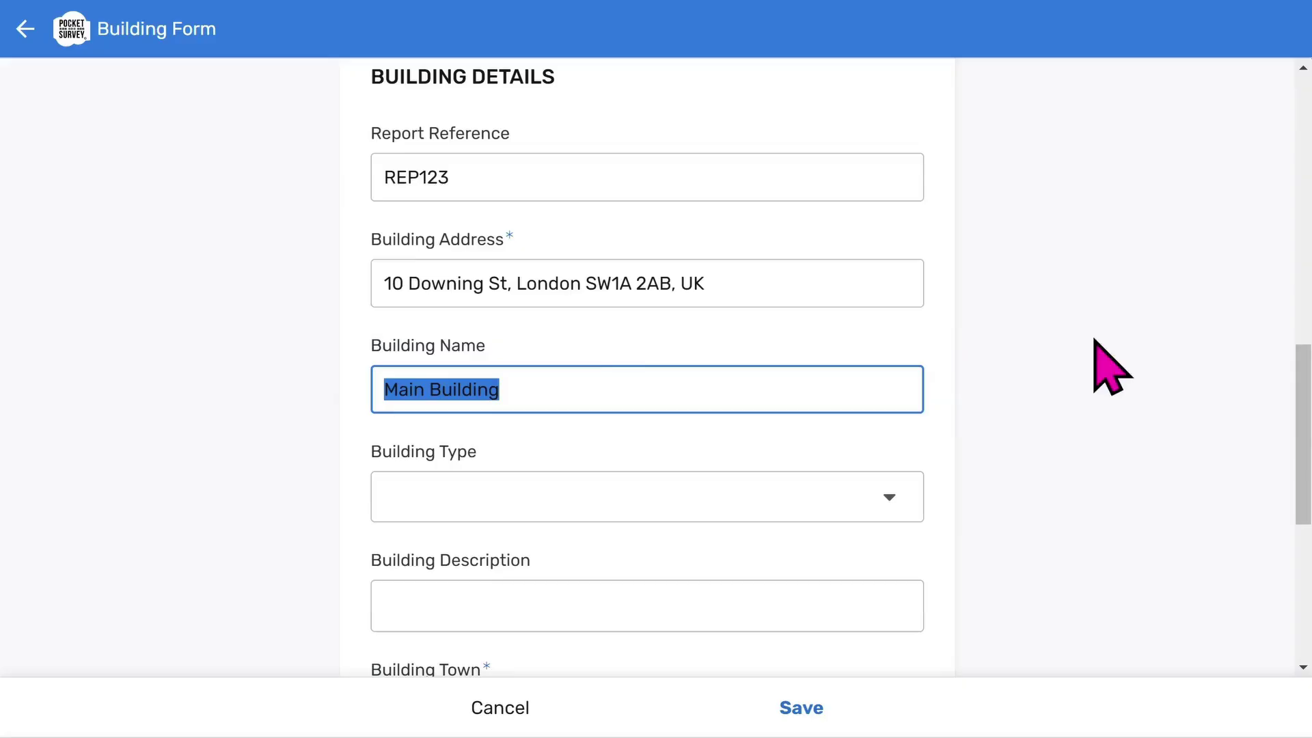
scroll(1134, 348, "down", 5)
Step: Set the Building Type to Bungalow
left_click(717, 188)
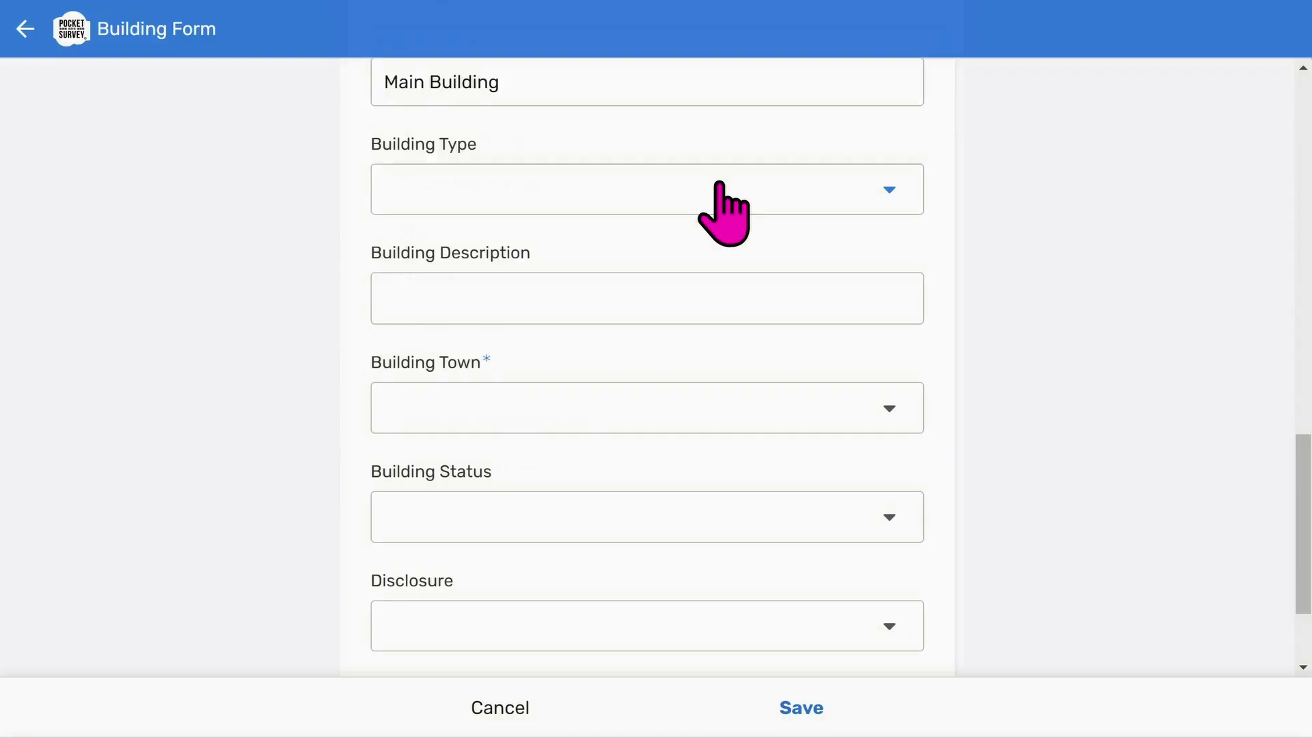
left_click(472, 156)
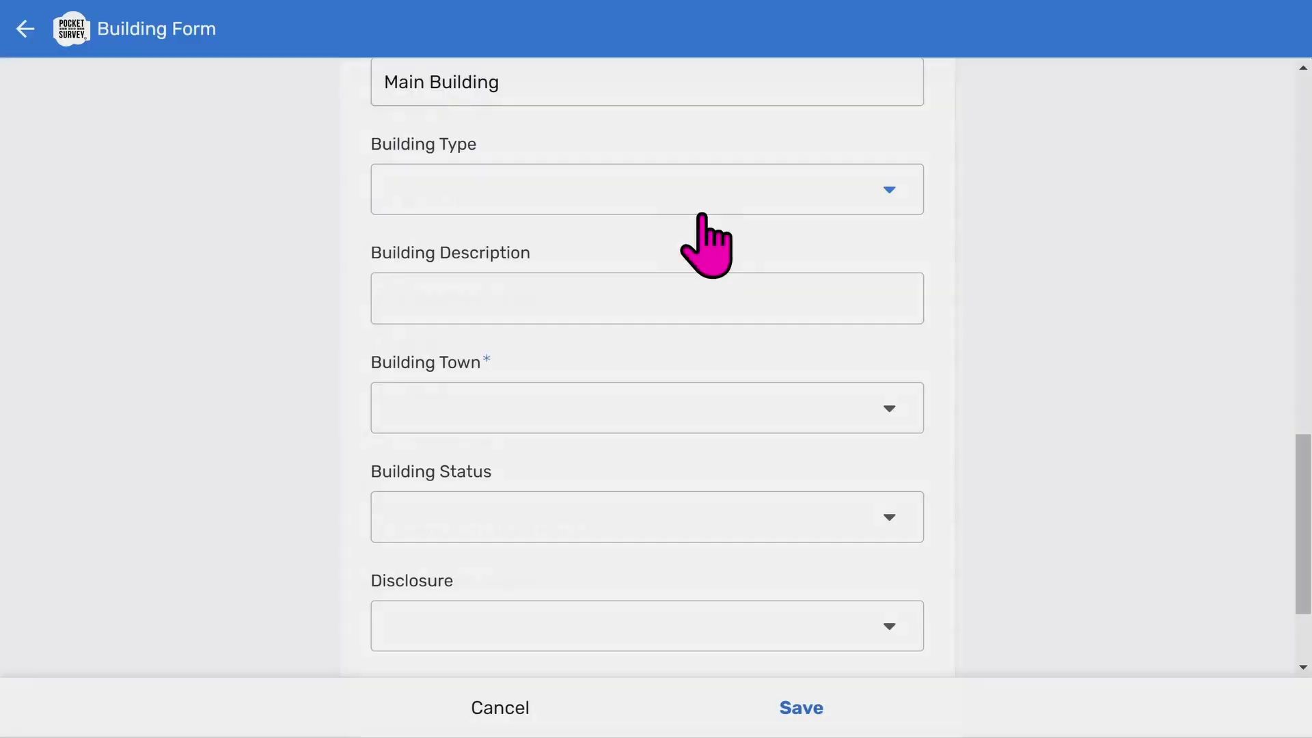
left_click(589, 302)
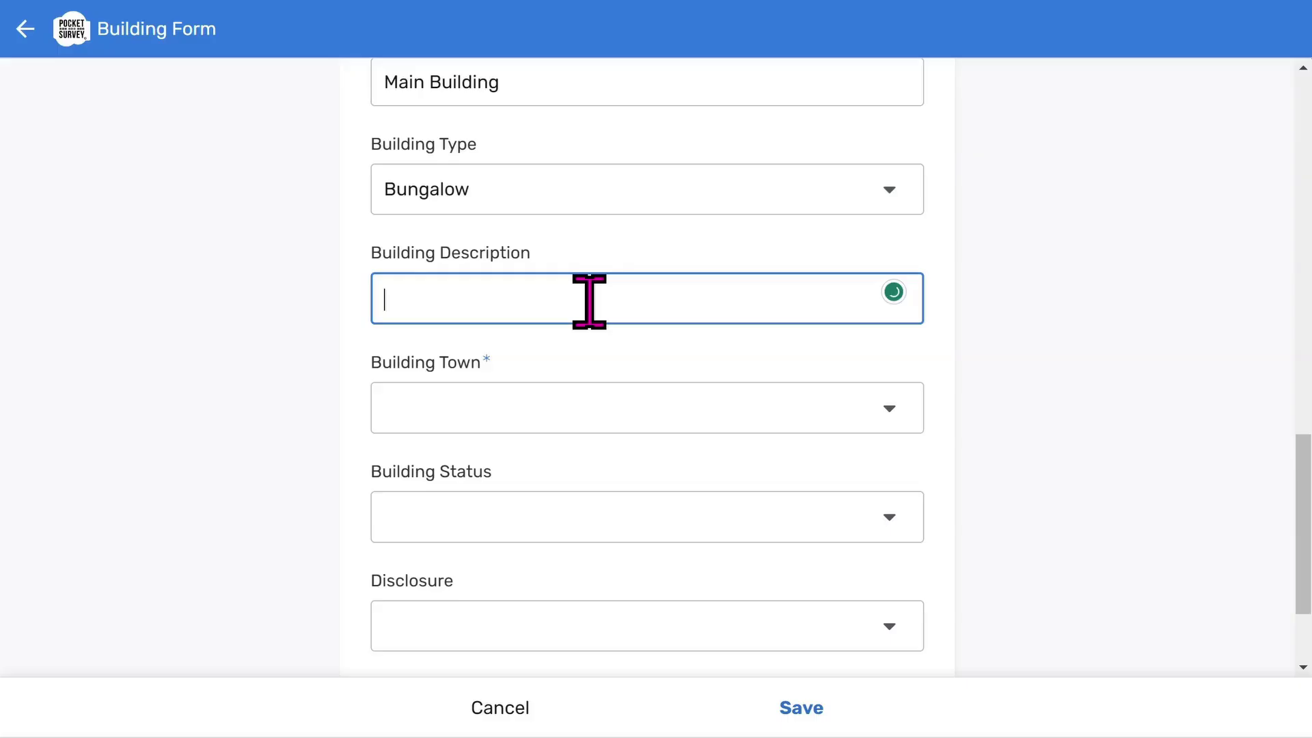
scroll(610, 403, "down", 1)
scroll(614, 410, "down", 3)
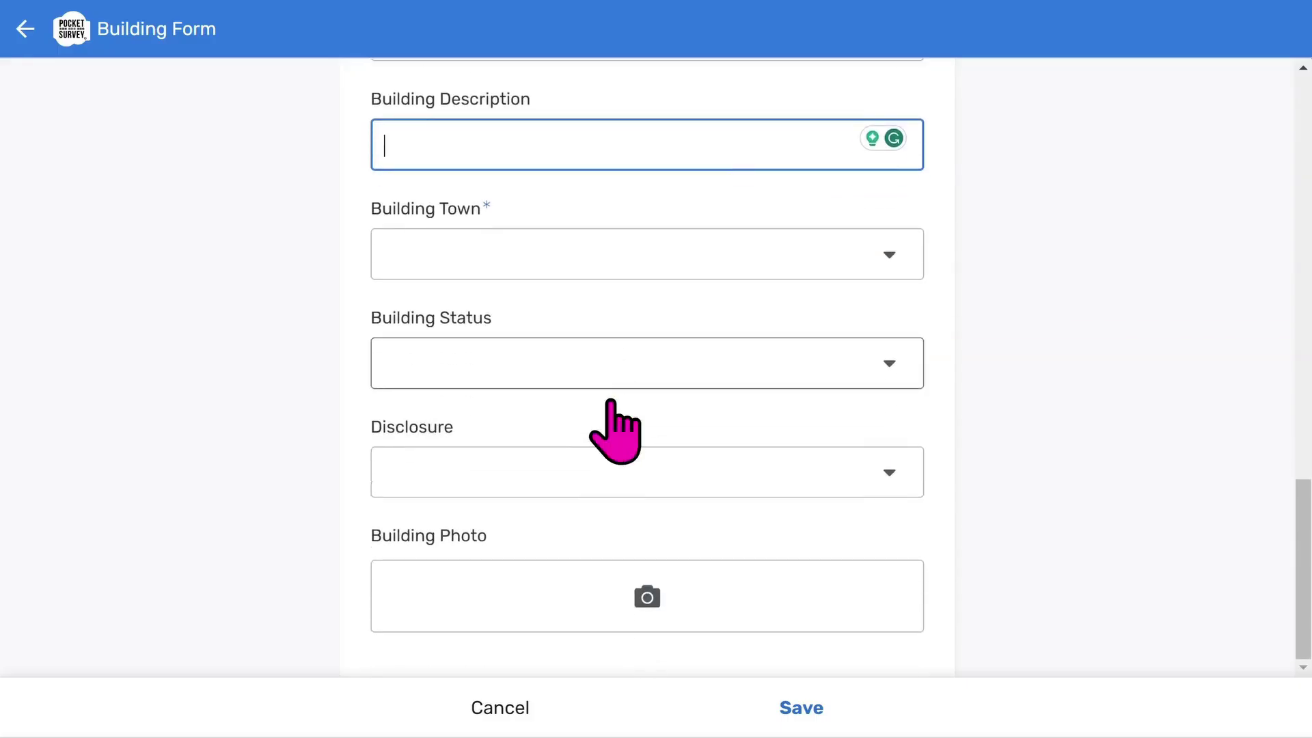
Step: Set town Accrington, status owner-occupied and furnished, and the independent Chartered Engineer disclosure
left_click(583, 263)
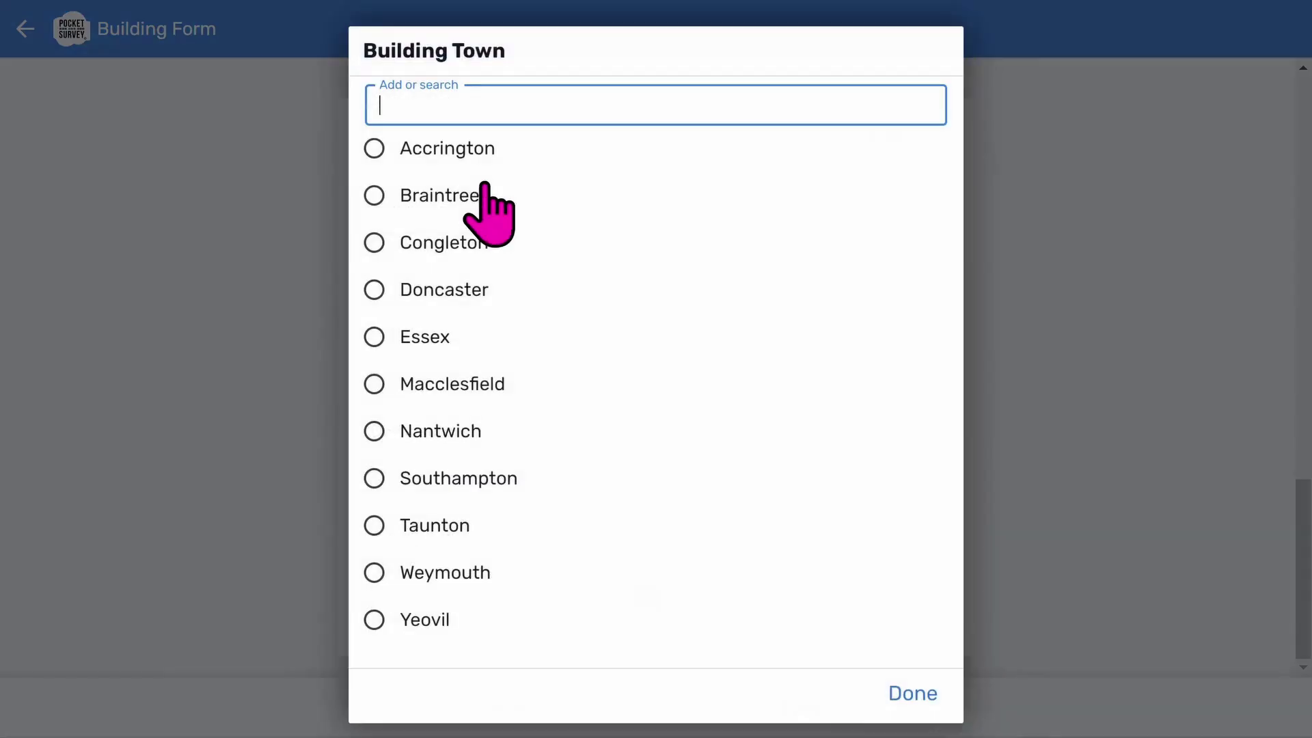
left_click(463, 154)
left_click(673, 383)
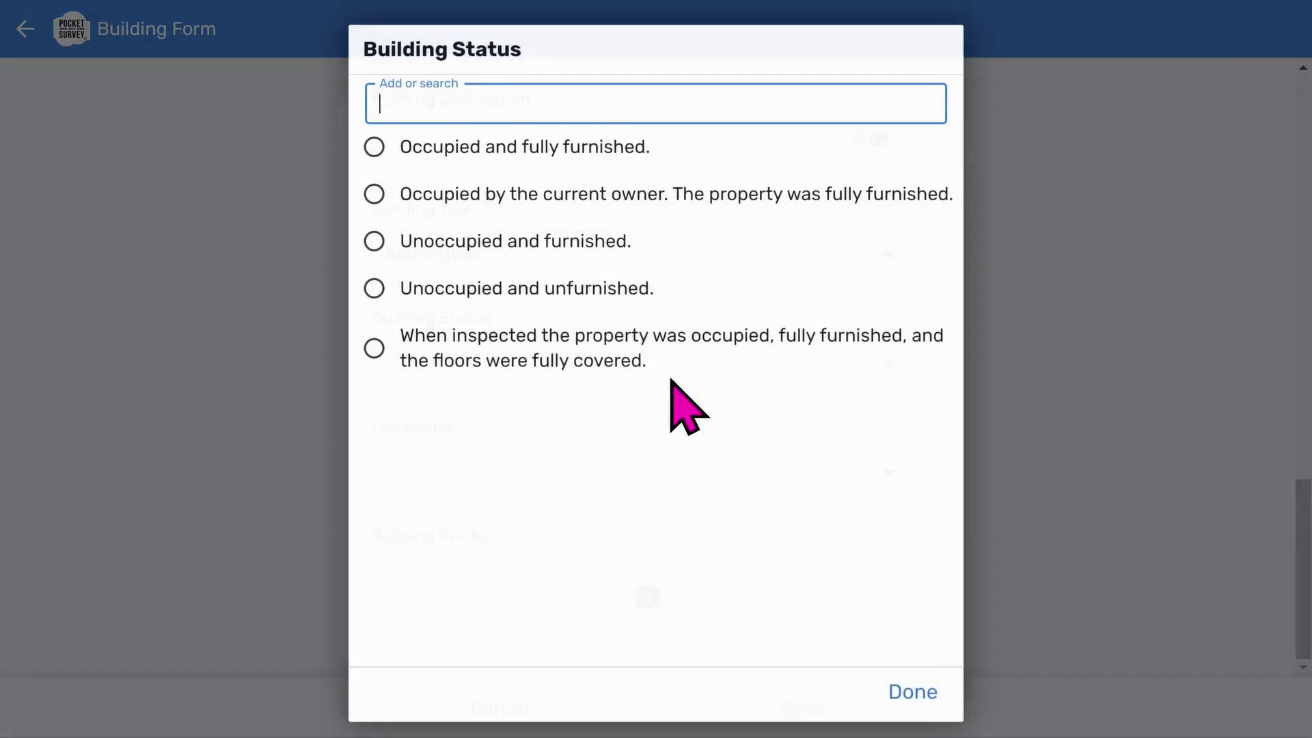
left_click(567, 203)
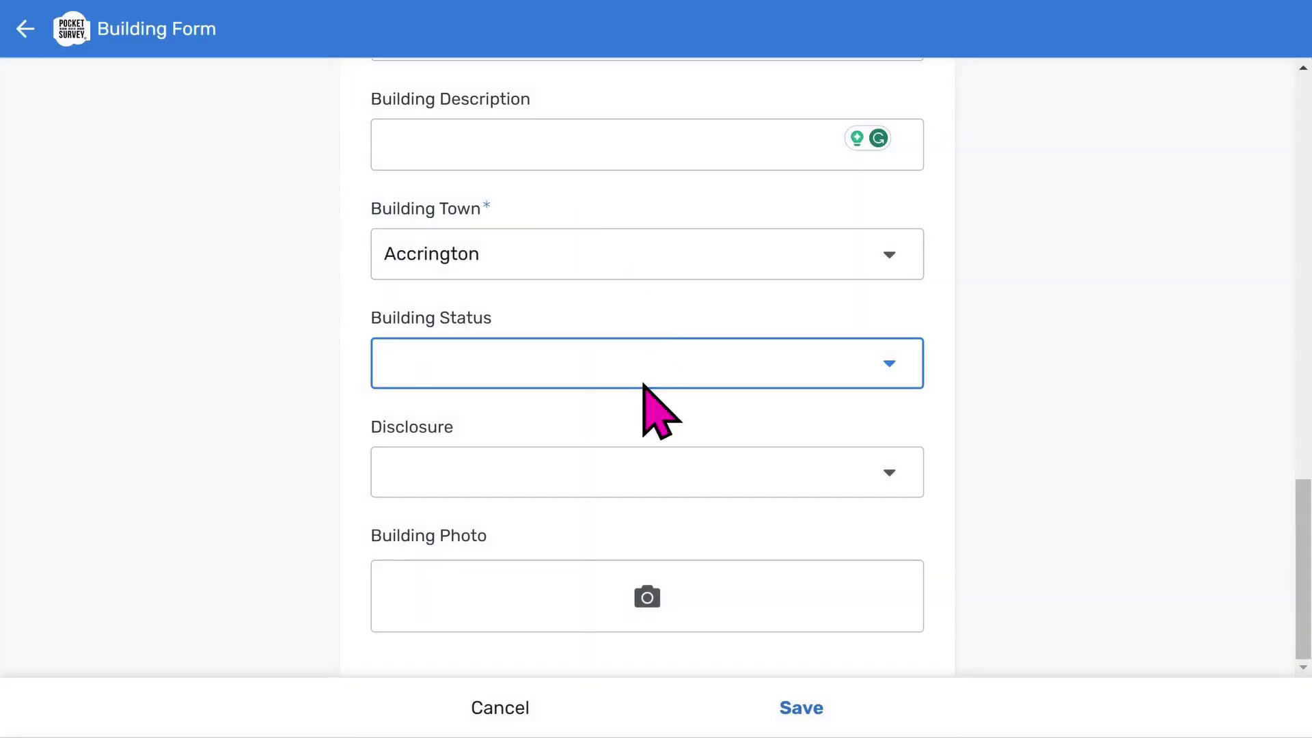
left_click(569, 488)
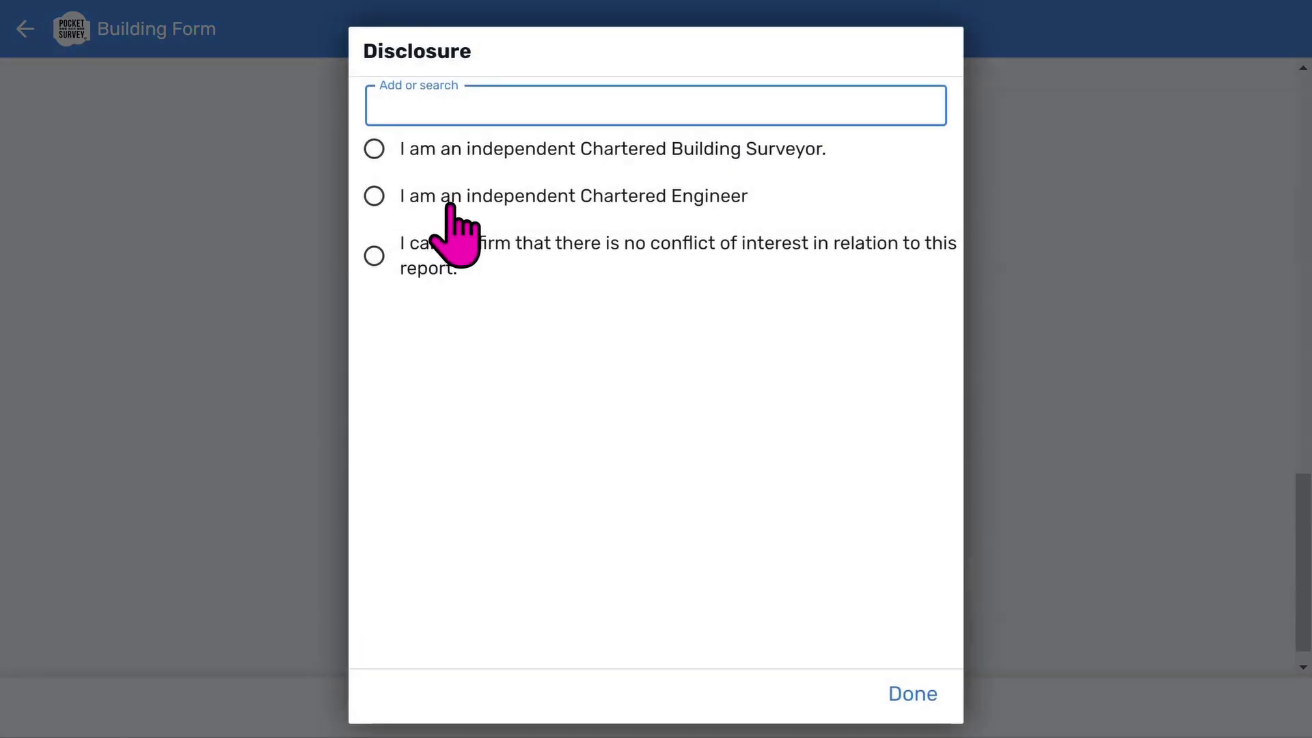
left_click(447, 198)
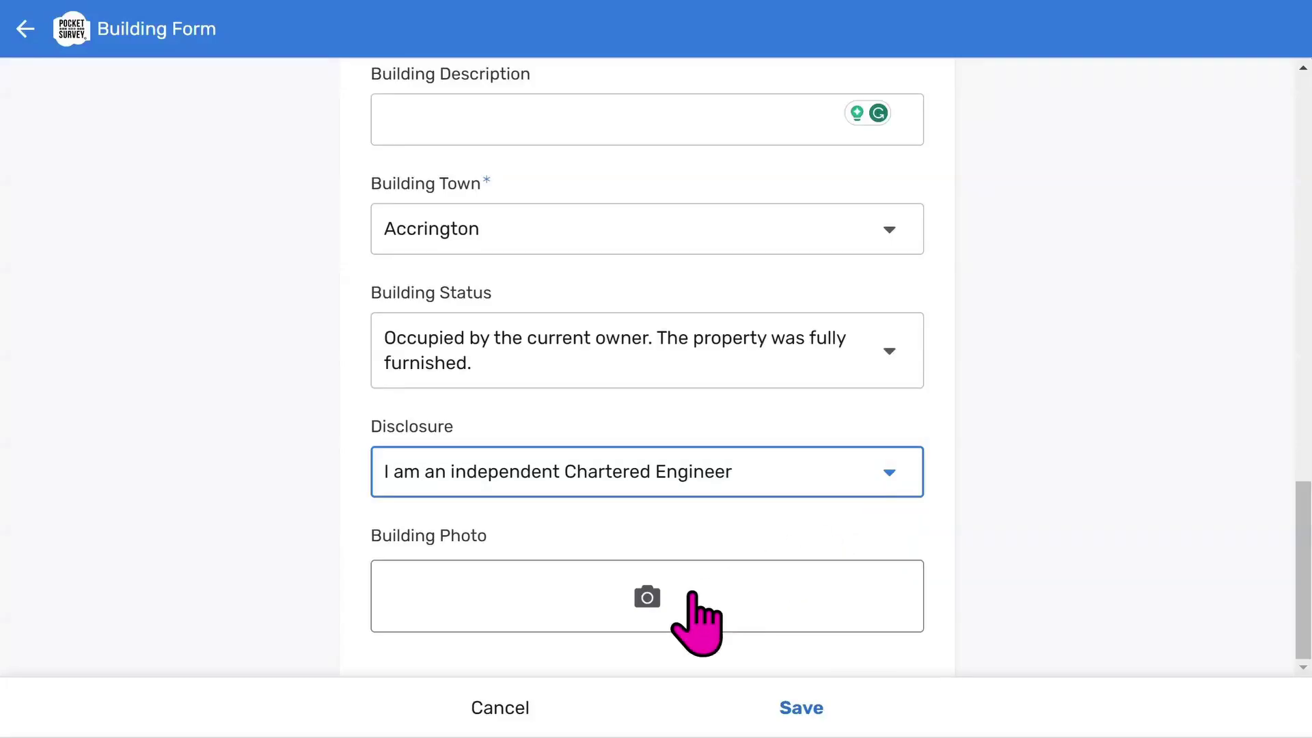
Step: Attach Downing Street.jpg as the building photo and save the Main Building survey
left_click(648, 600)
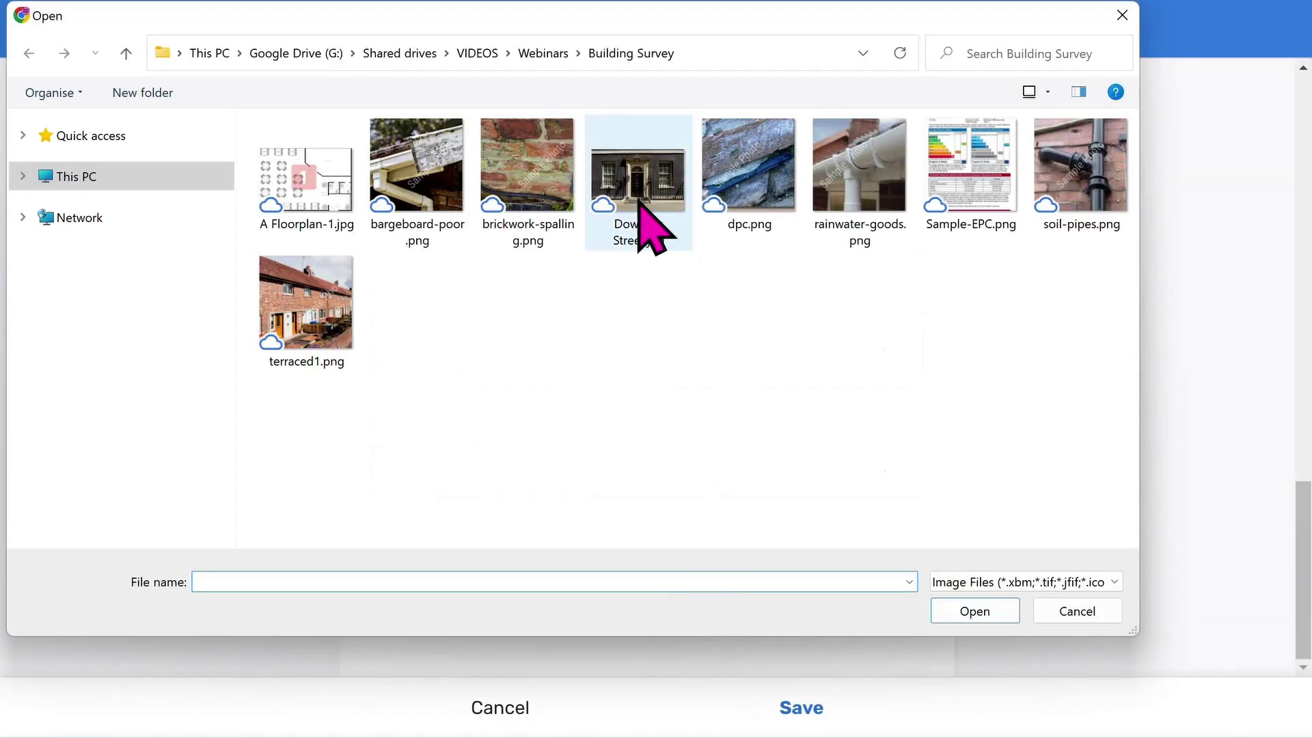
left_click(645, 229)
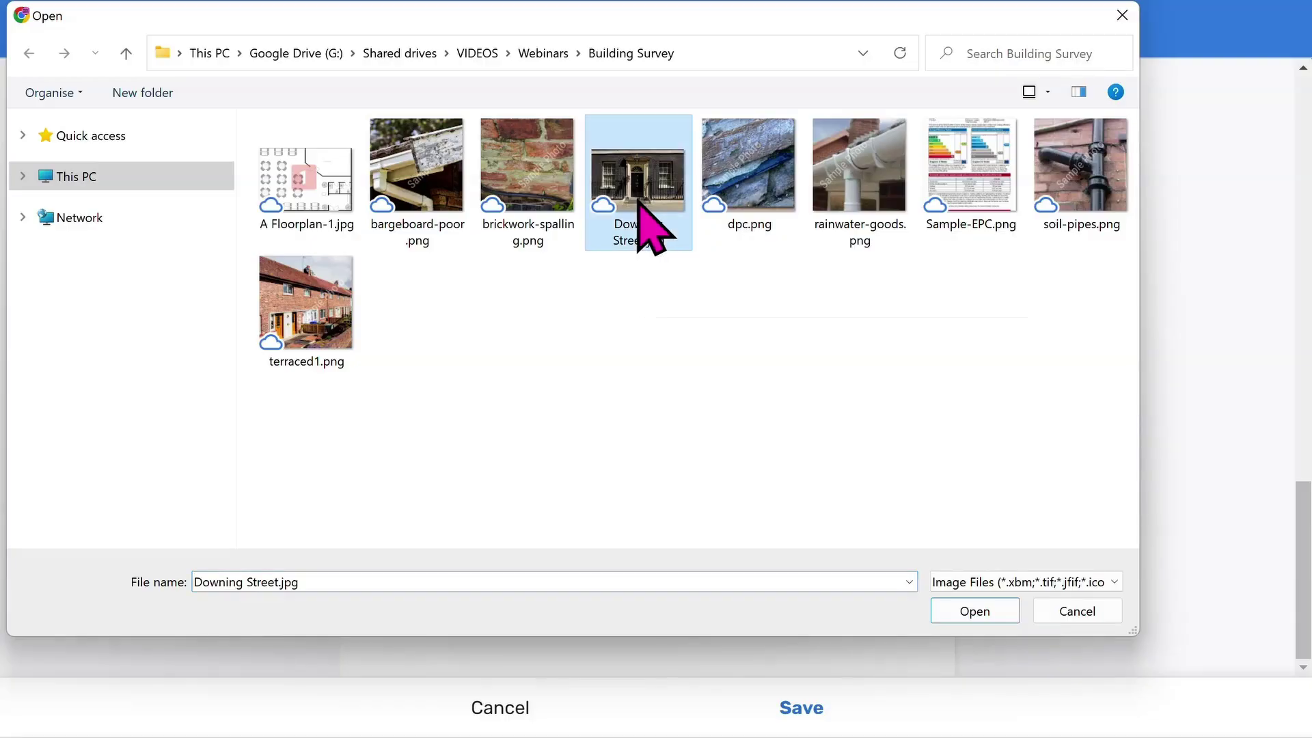
left_click(974, 611)
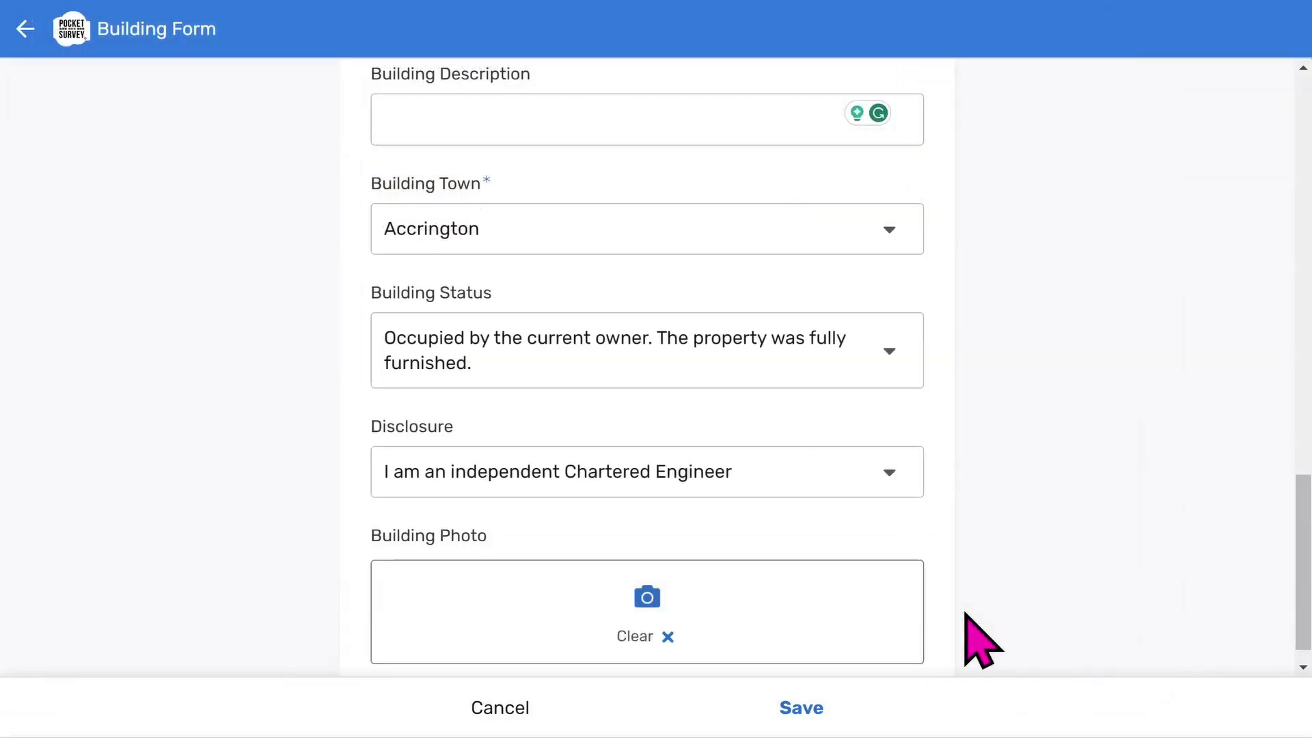
scroll(770, 424, "down", 5)
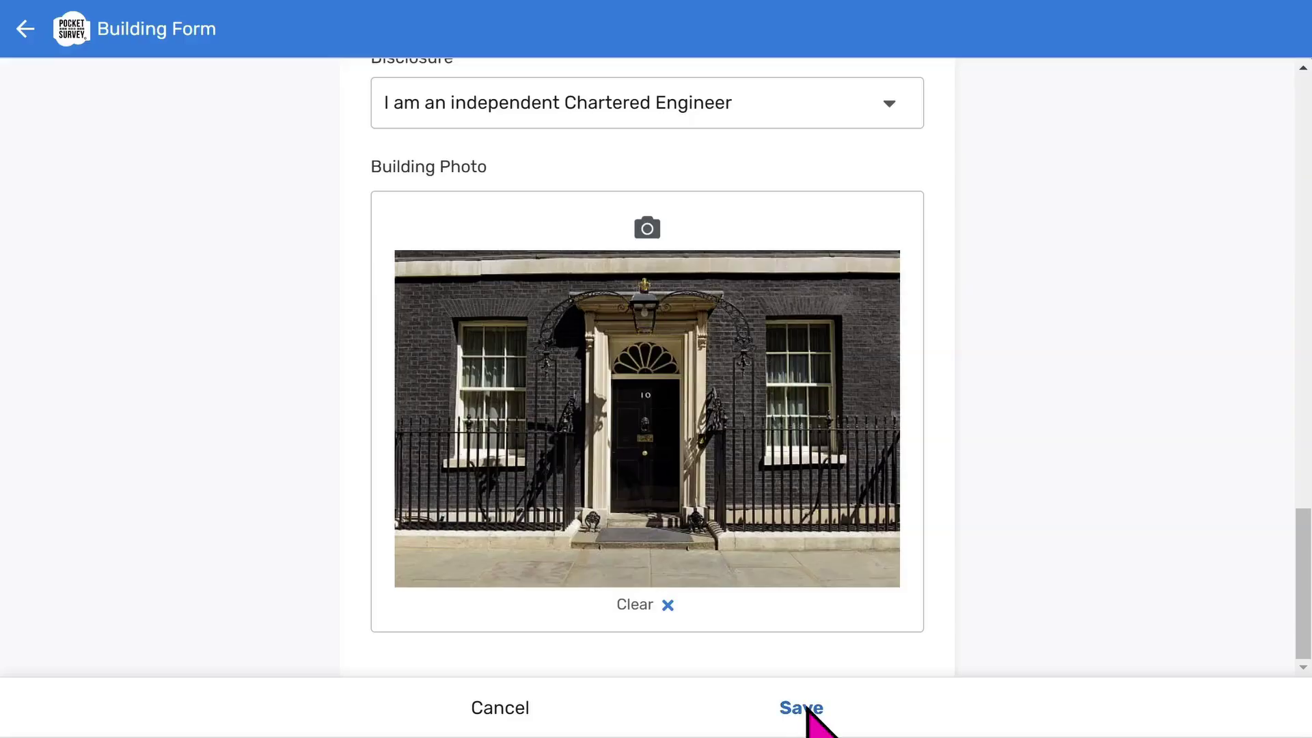
left_click(807, 710)
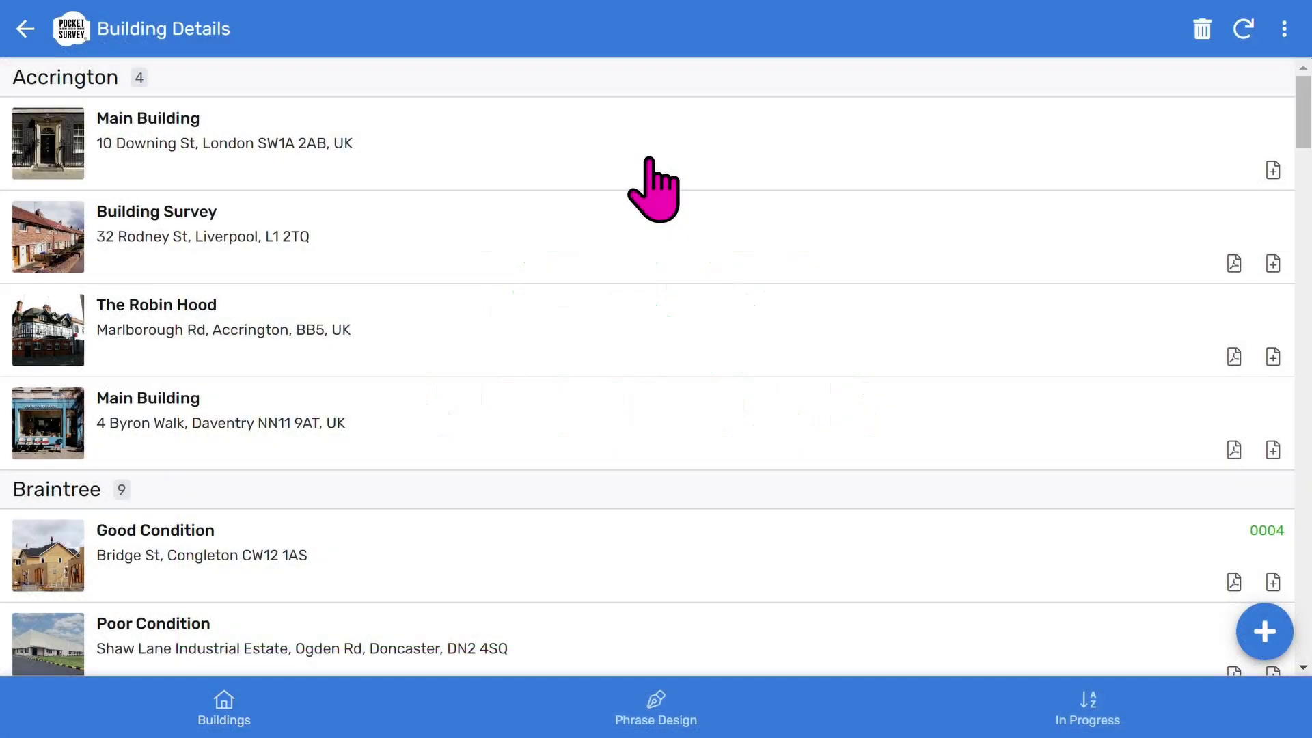
Step: Open the Main Building record and scroll down to its Introduction section
left_click(648, 161)
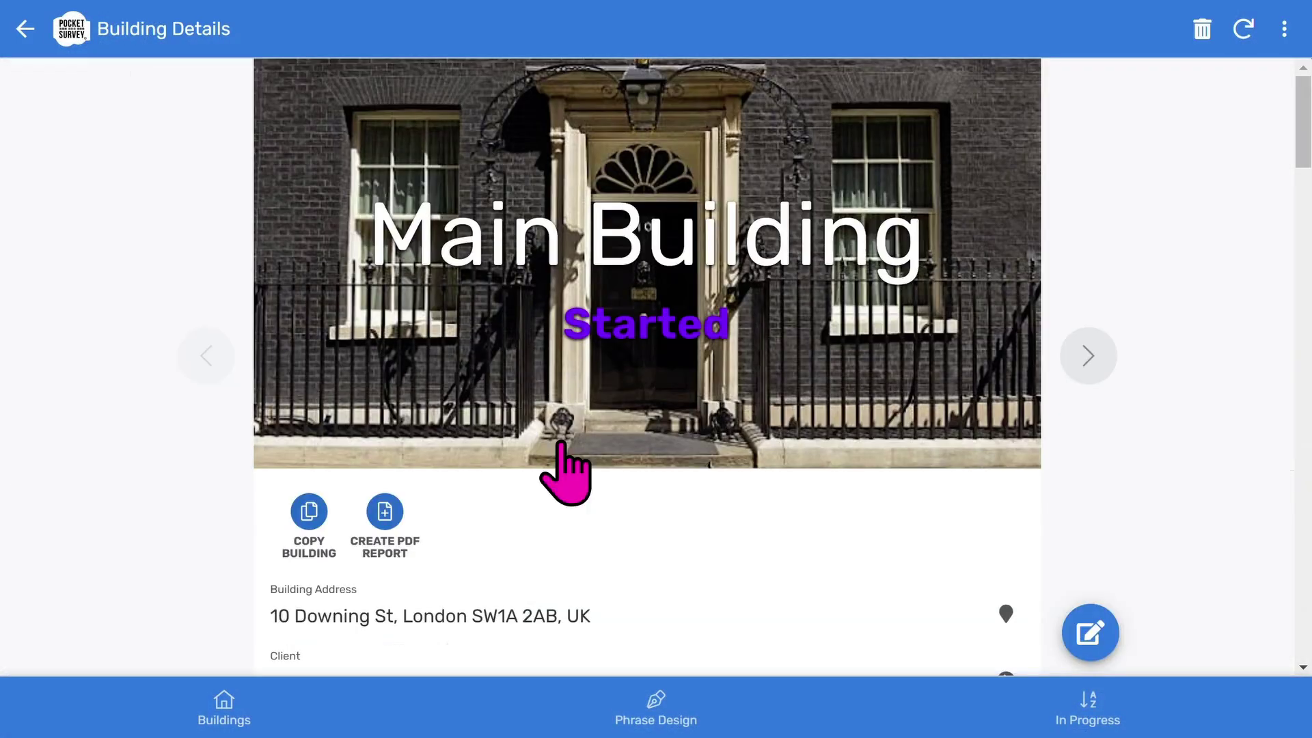
scroll(562, 444, "down", 6)
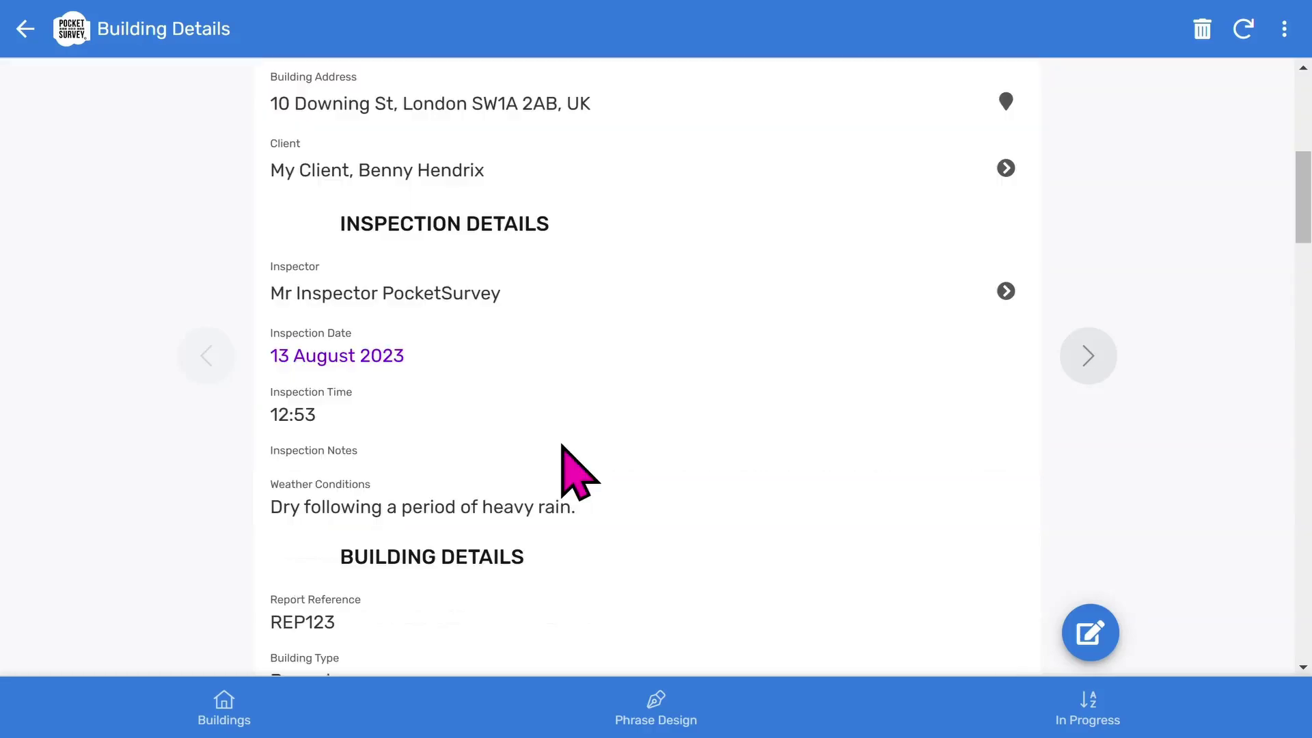
scroll(562, 444, "down", 6)
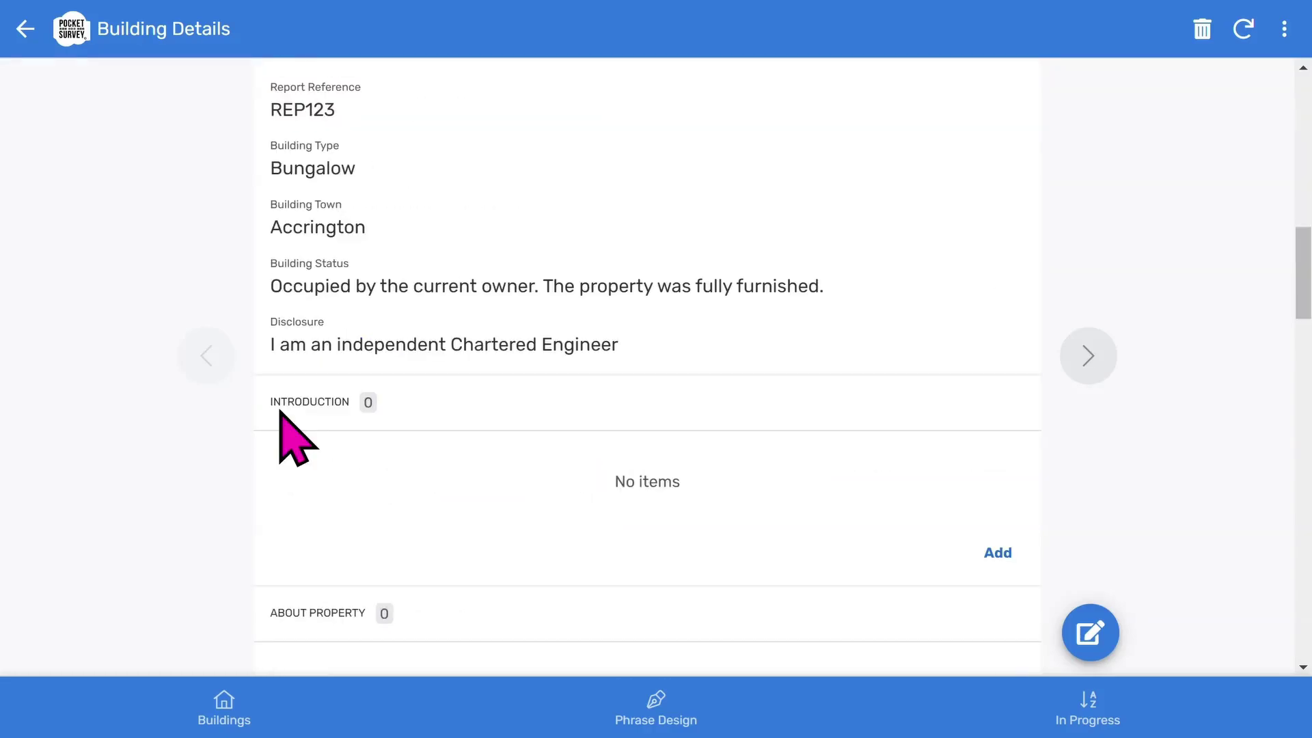
scroll(295, 437, "down", 3)
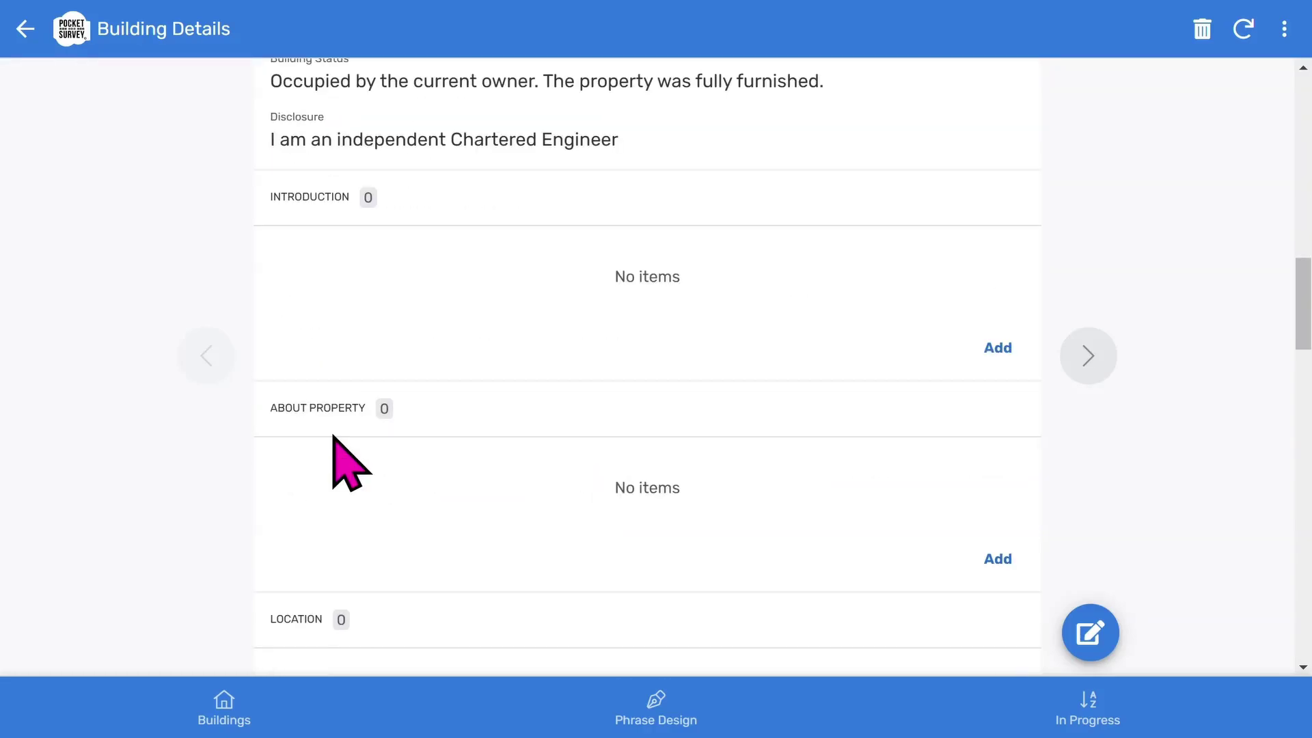
Step: Save a new Introduction entry keeping the prefilled survey-purpose and terms-and-conditions phrases
left_click(997, 349)
scroll(765, 400, "down", 4)
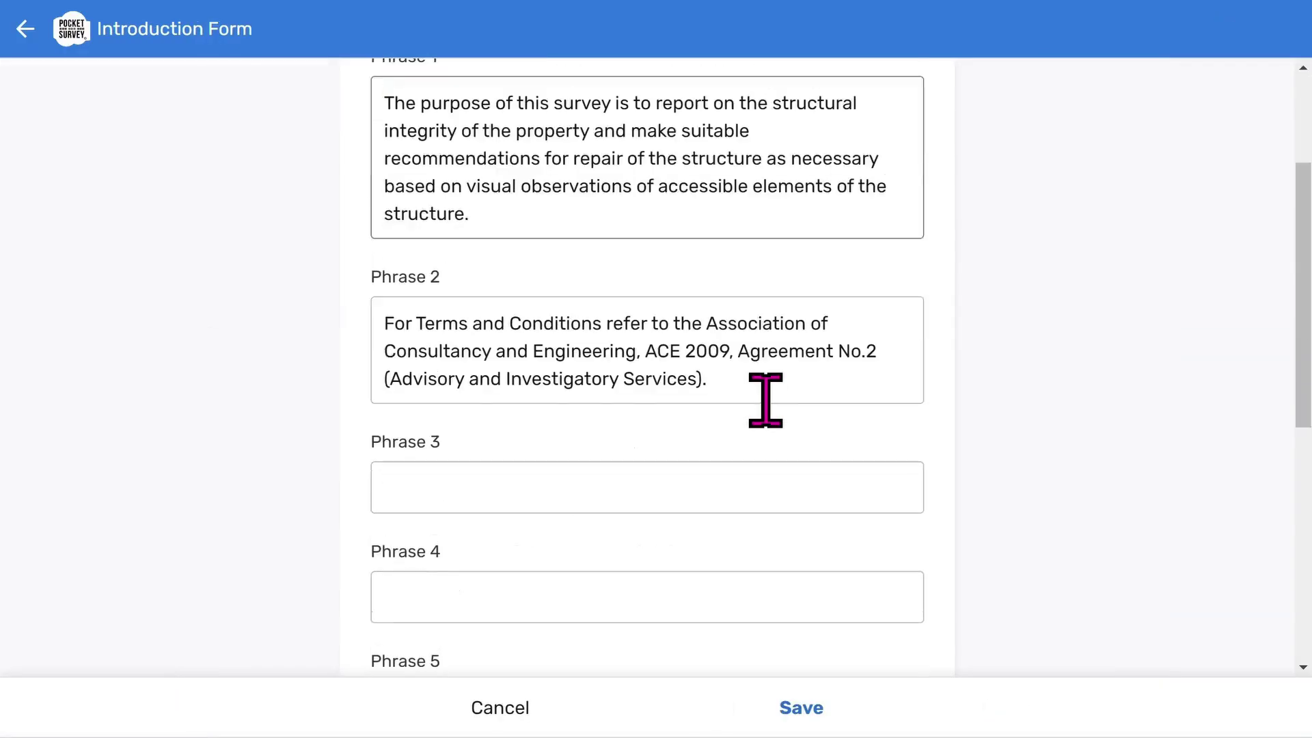
scroll(765, 399, "up", 6)
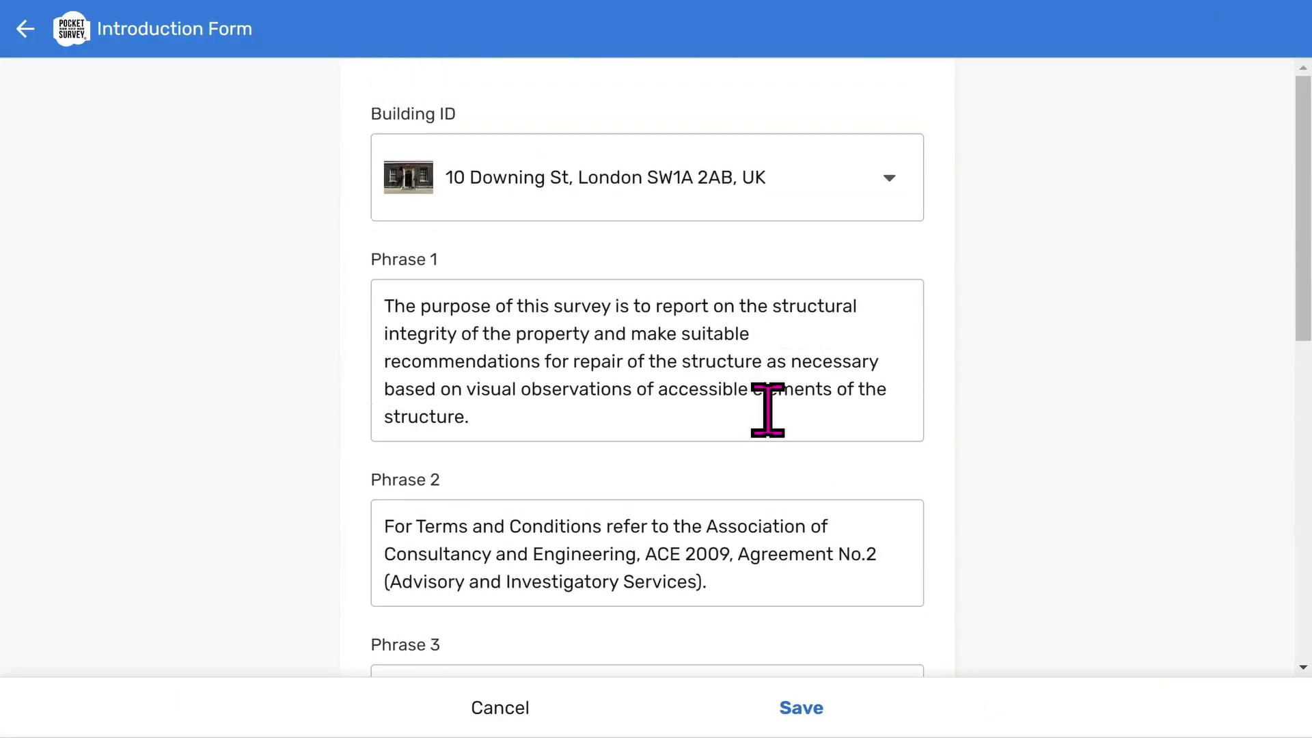
left_click(797, 704)
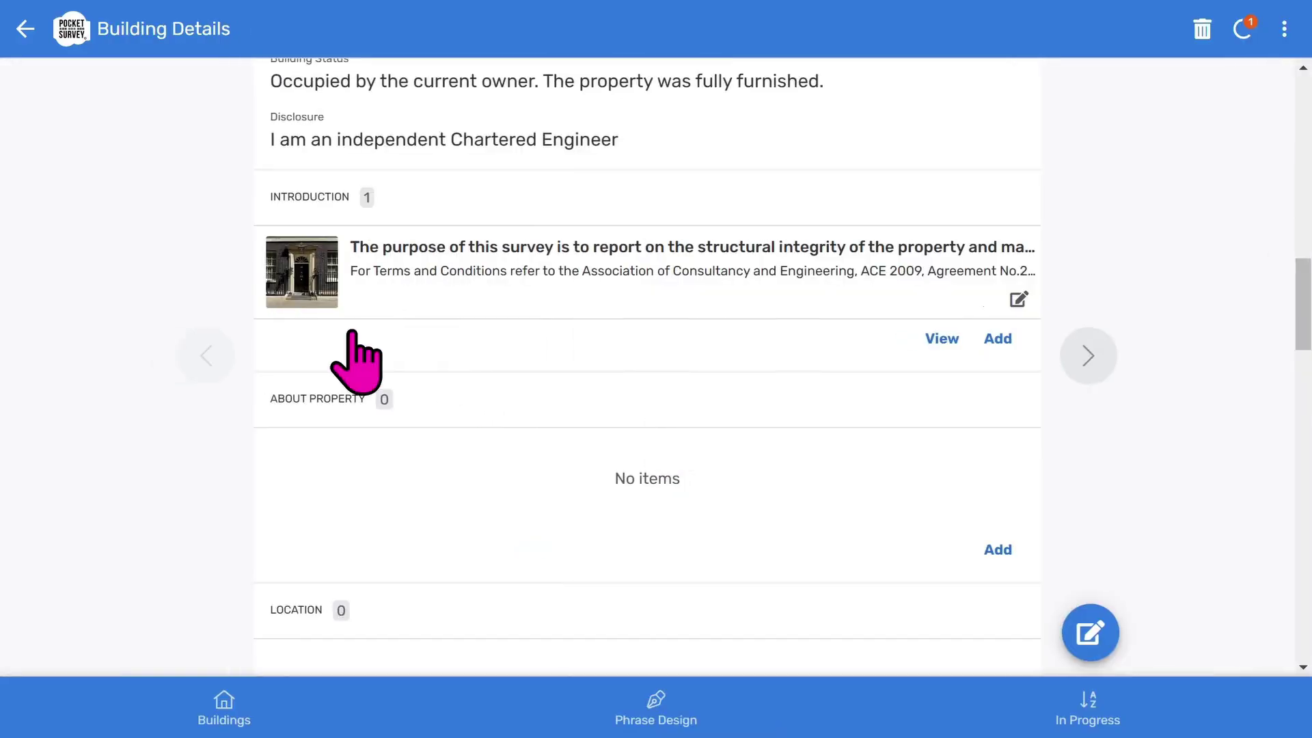
scroll(343, 499, "down", 6)
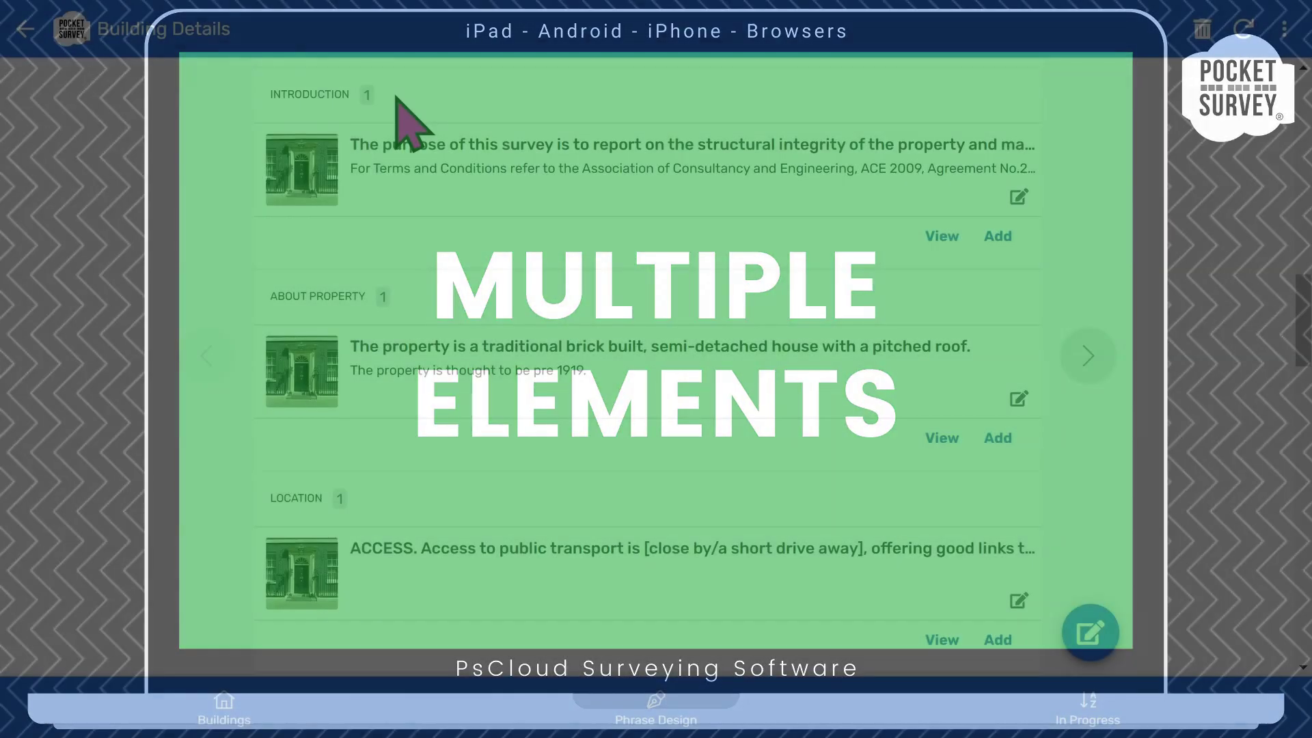
Step: Add an Outside entry with Location 1 set to Main Roof and Location 2 left empty
scroll(413, 164, "down", 5)
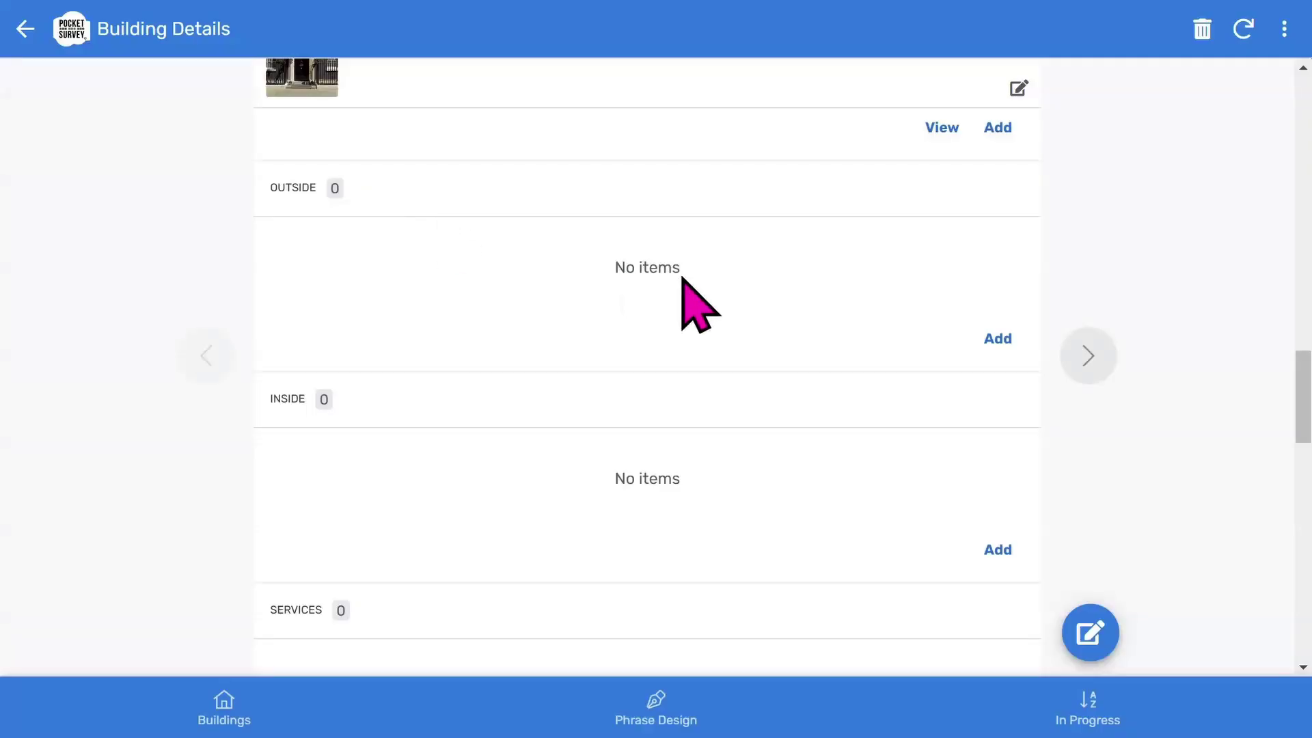
left_click(997, 340)
left_click(770, 321)
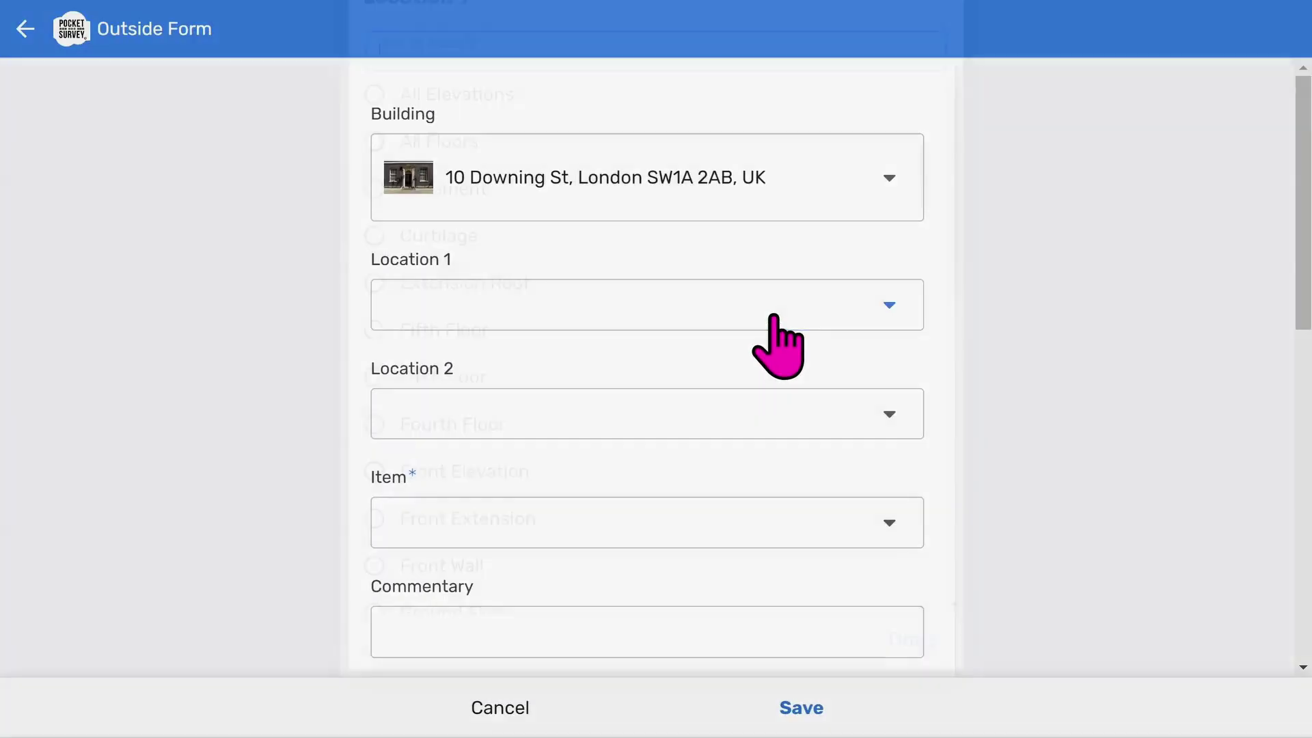
scroll(626, 322, "down", 10)
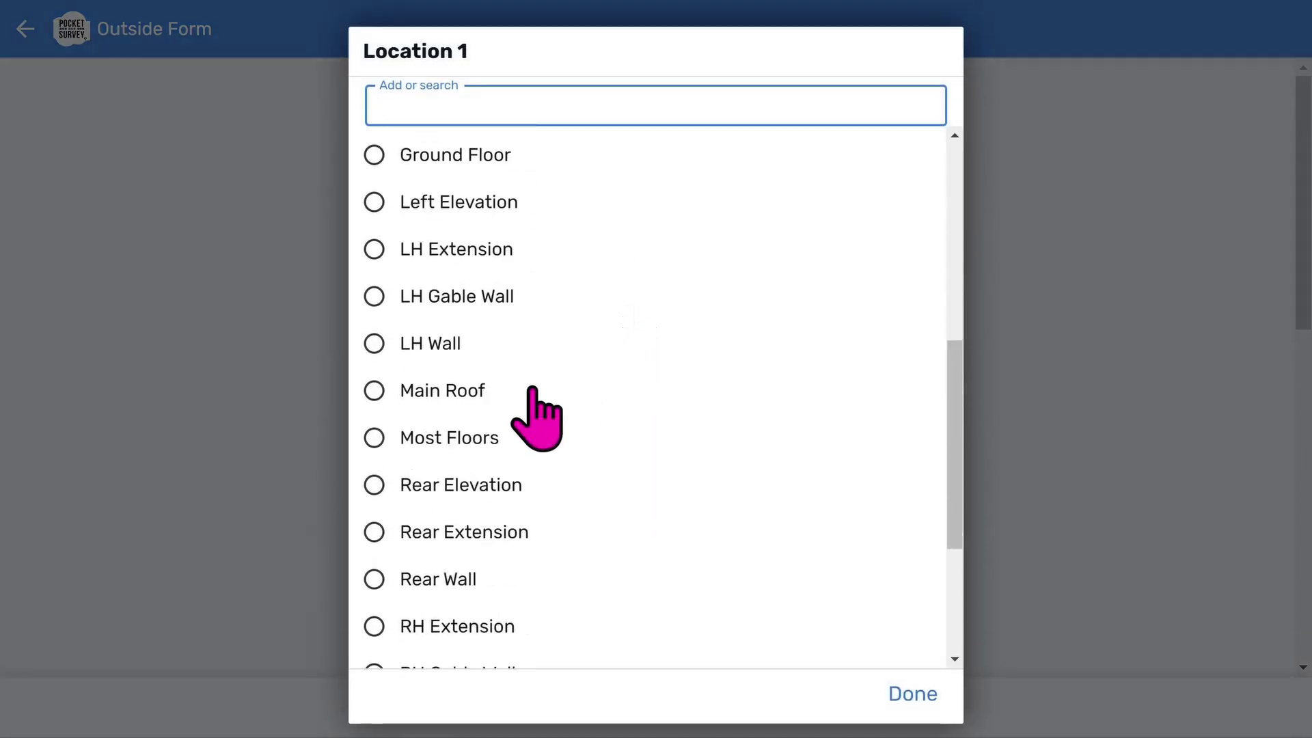
left_click(472, 396)
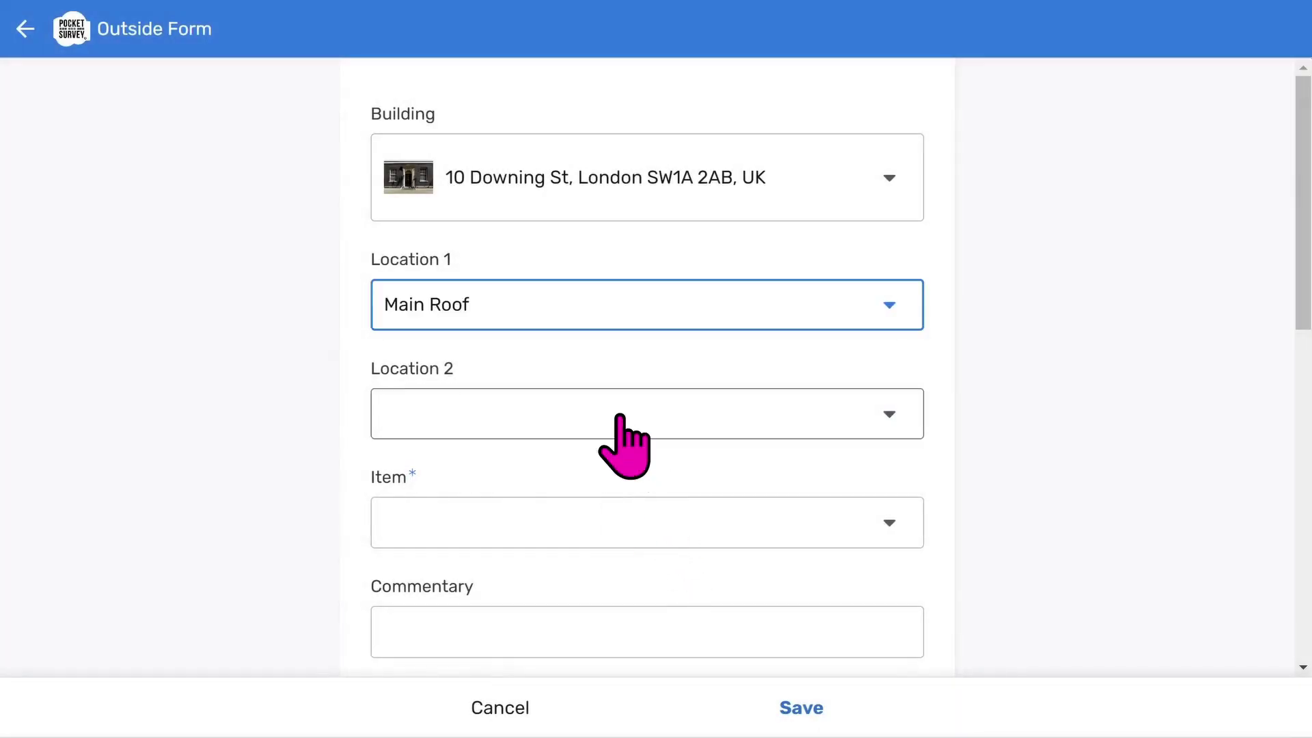
left_click(619, 414)
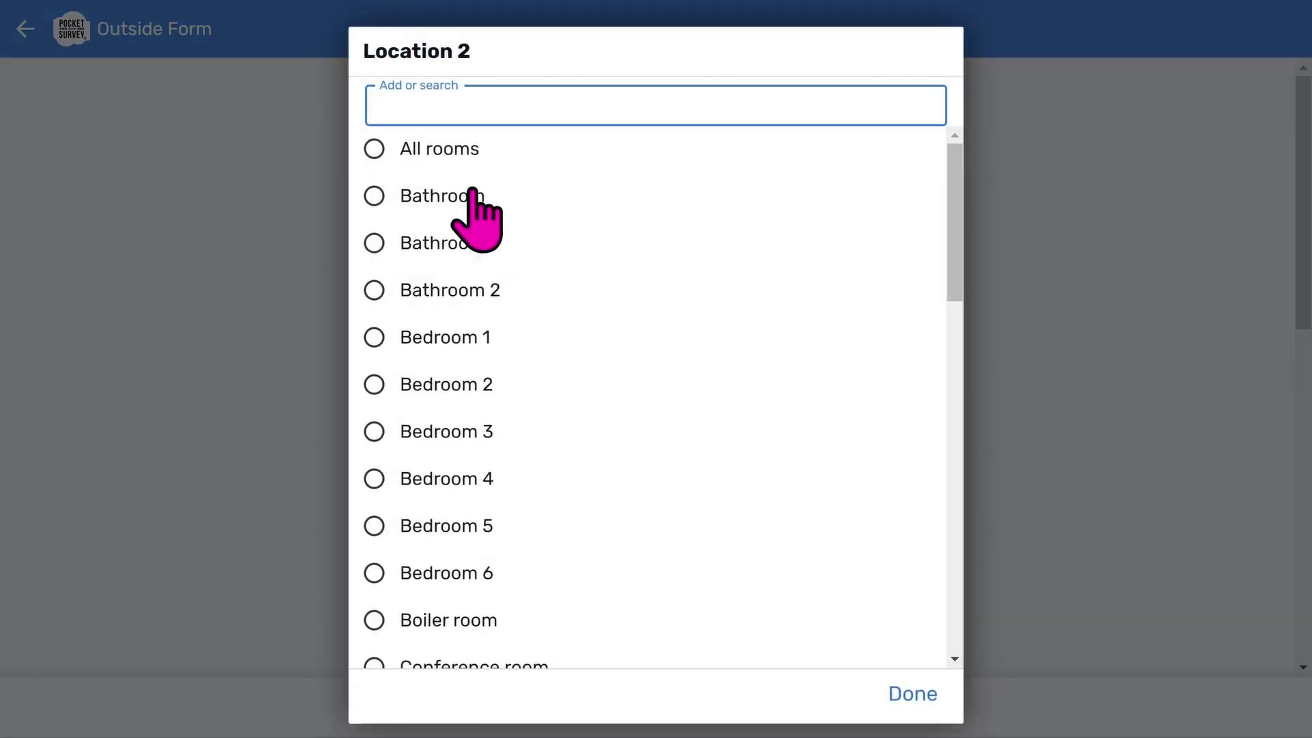
scroll(463, 608, "down", 10)
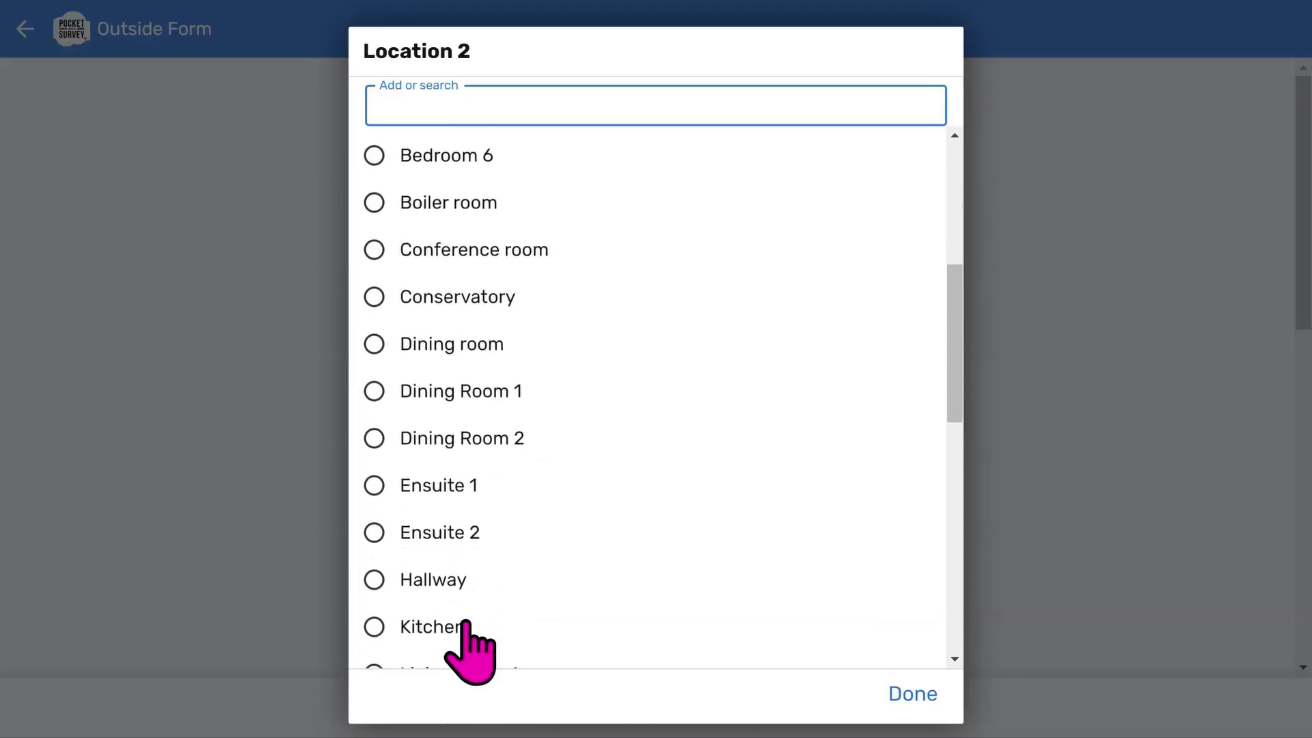
left_click(909, 698)
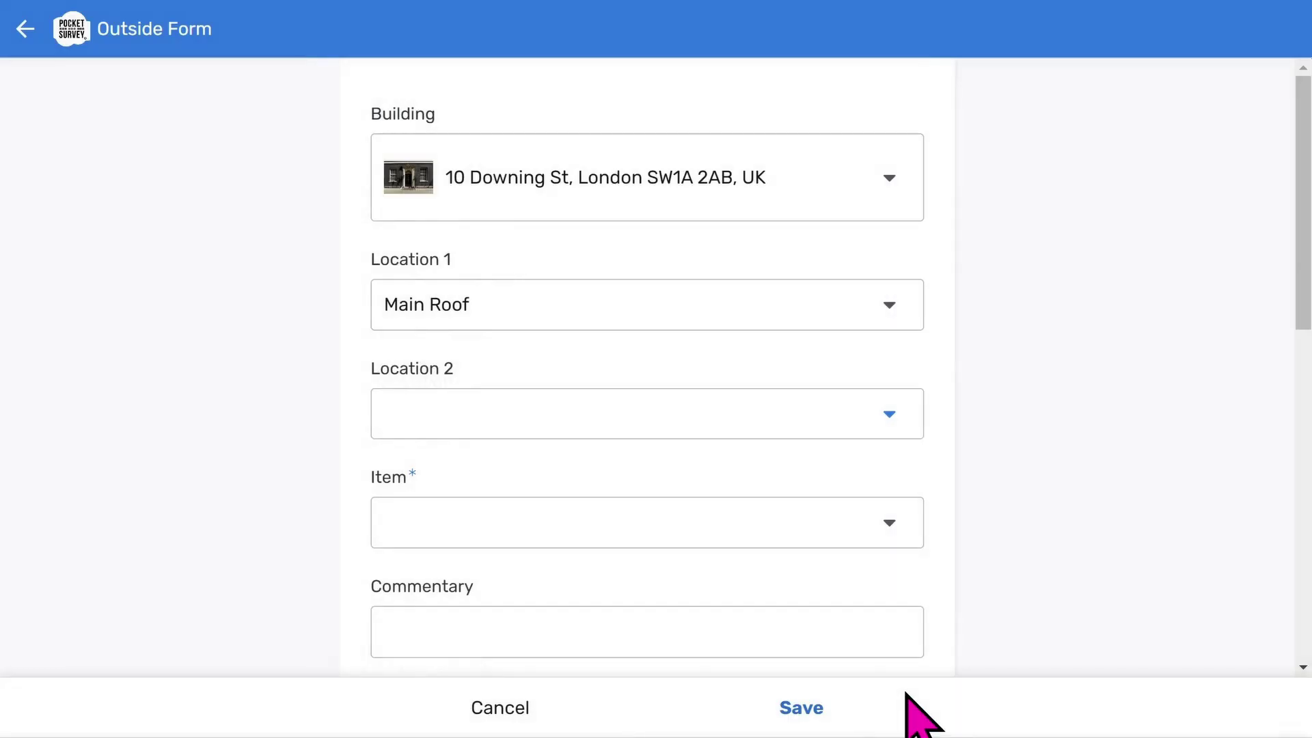
scroll(1054, 389, "down", 5)
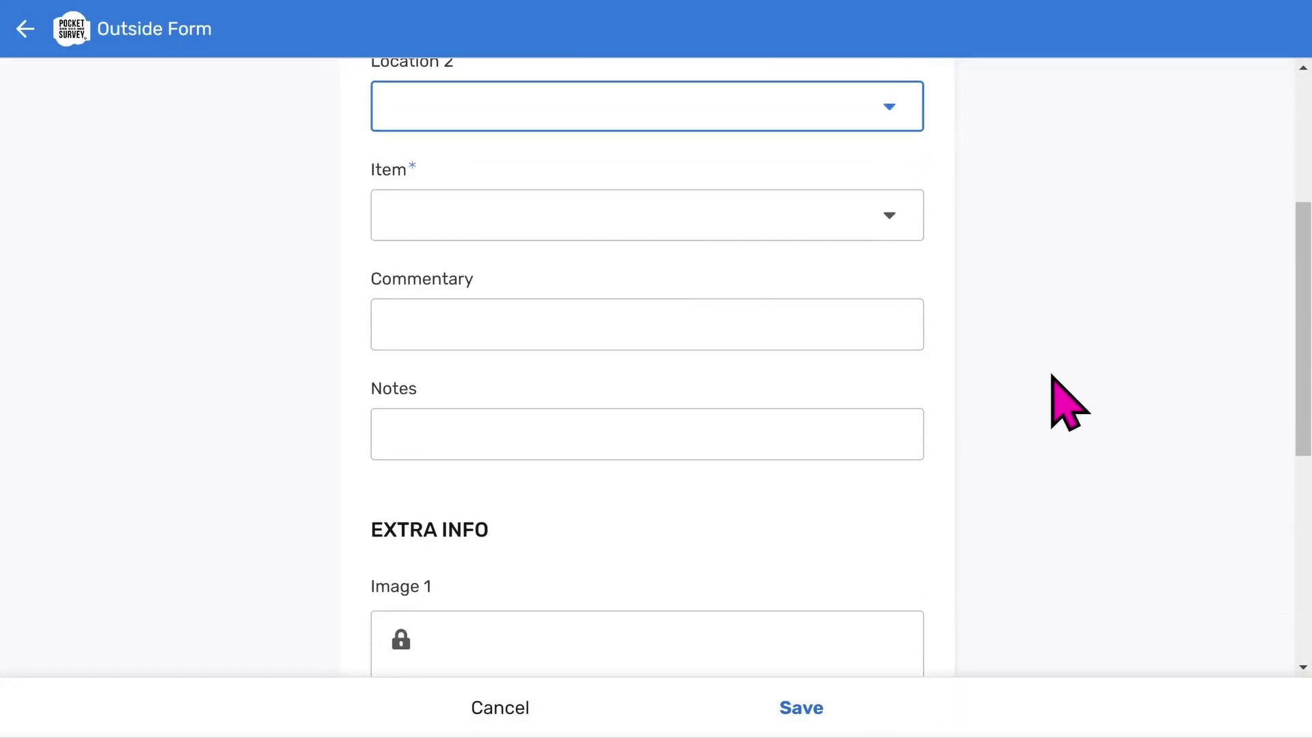
Step: Set the entry's item to Rainwater pipes and gutters
left_click(660, 214)
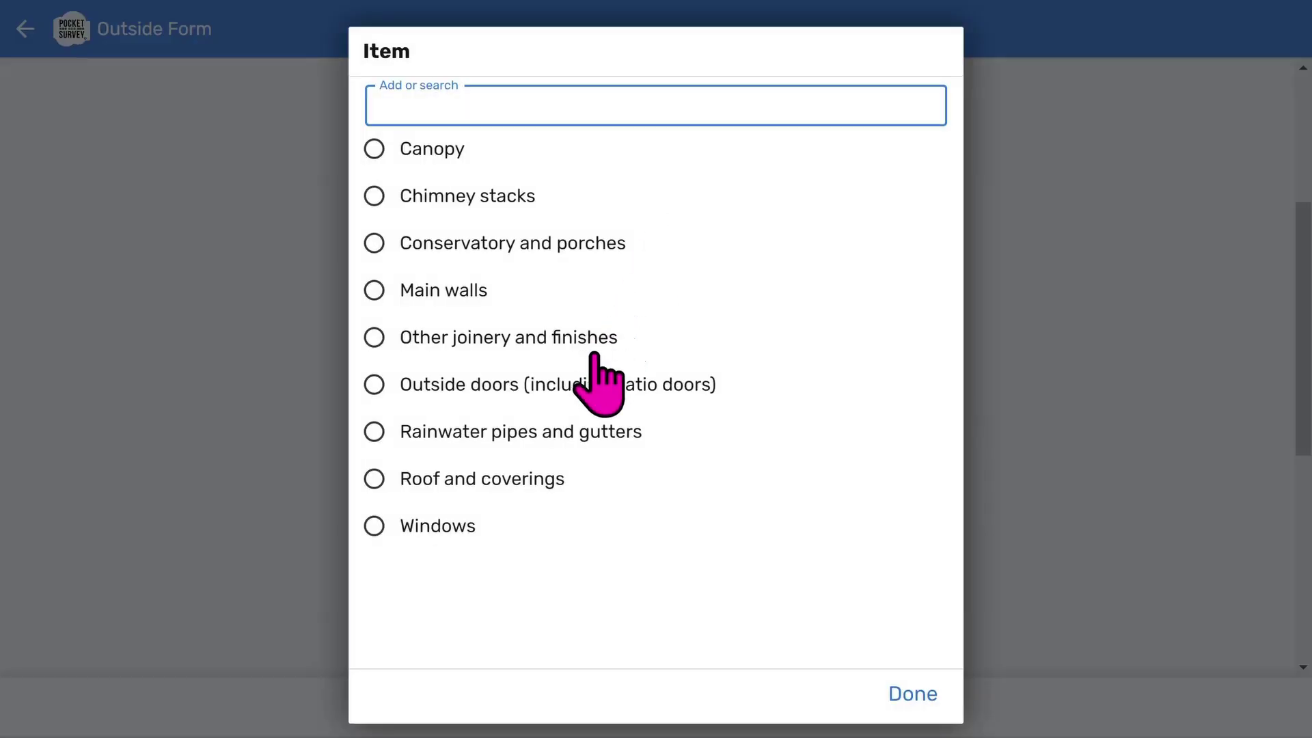
left_click(551, 430)
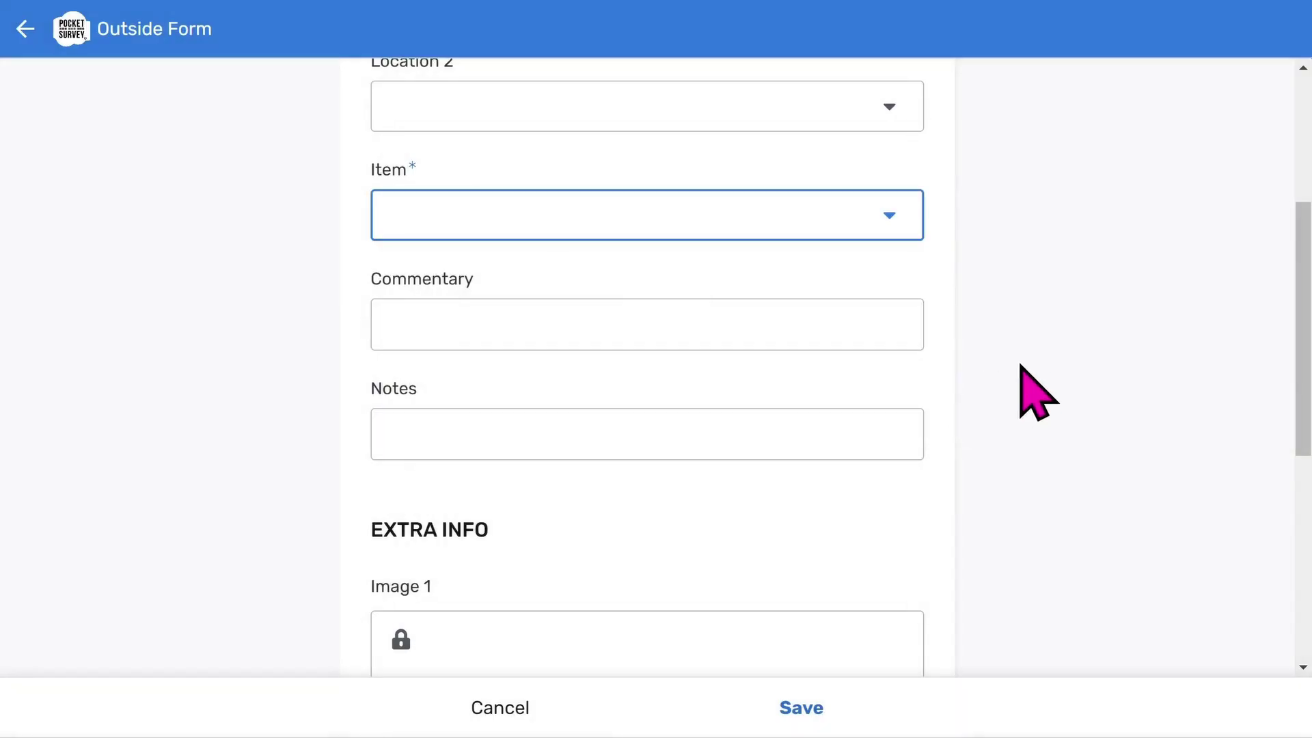
scroll(1032, 390, "down", 3)
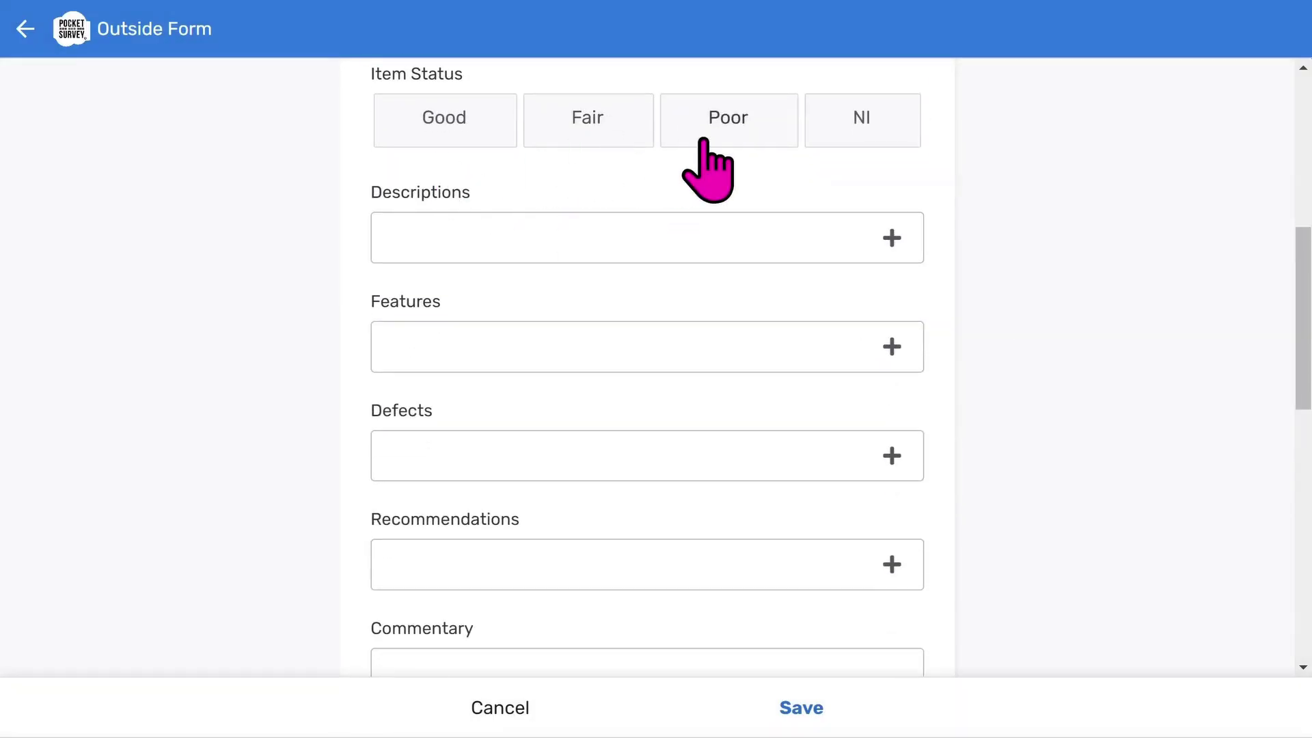
Step: Rate the item Fair and add the mixed cast-iron and plastic gutters description
left_click(567, 123)
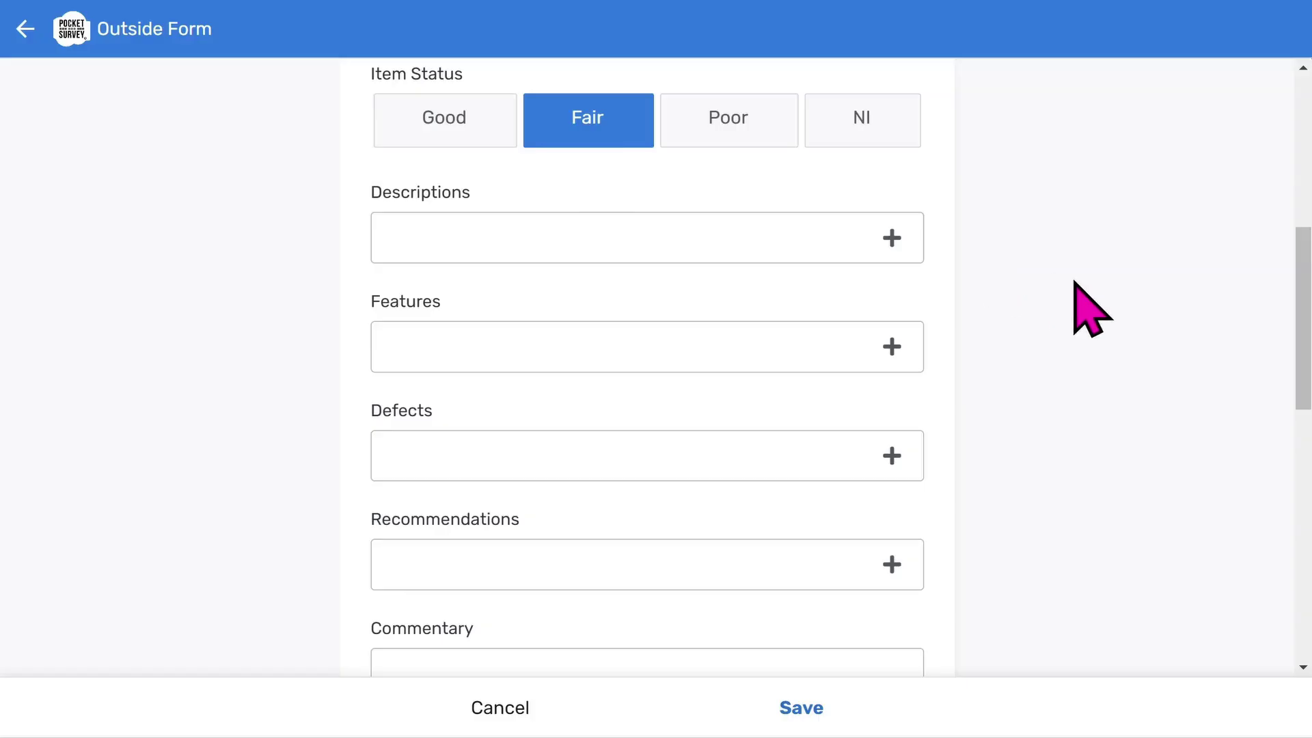
scroll(1074, 282, "down", 3)
scroll(1090, 308, "up", 1)
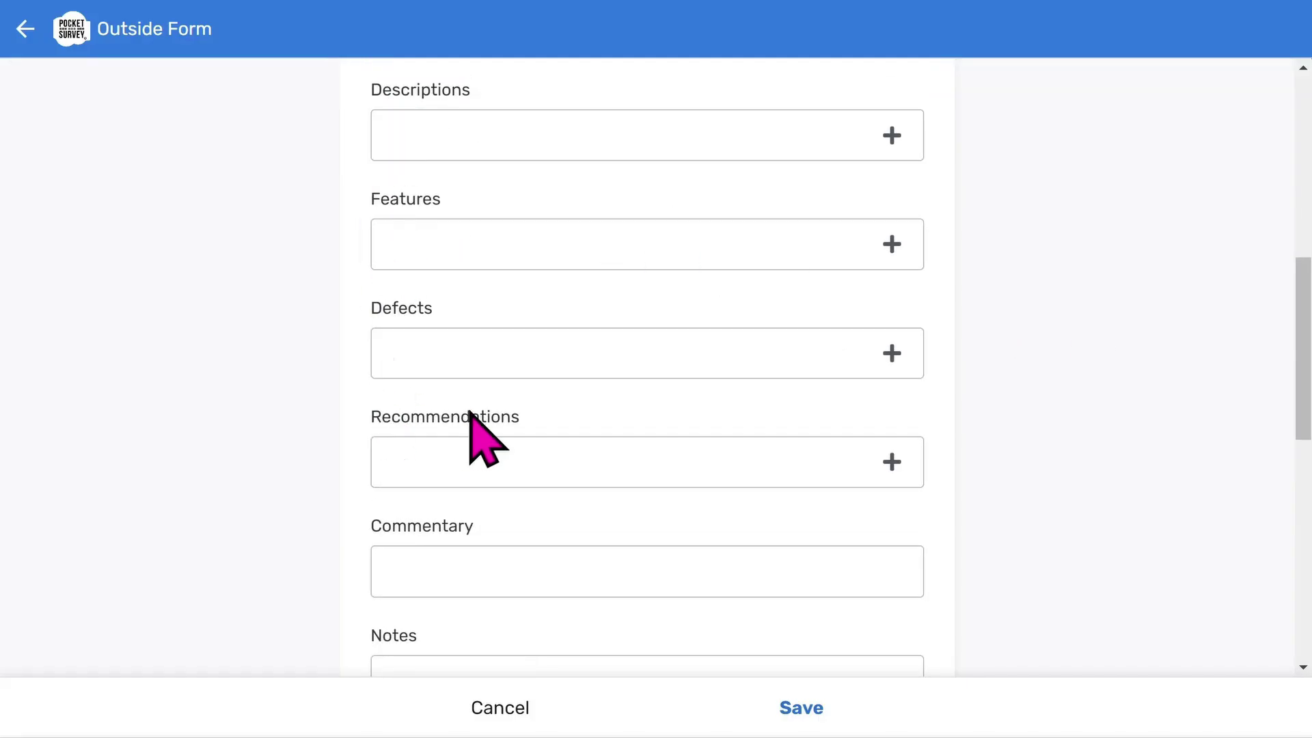
left_click(892, 136)
left_click(530, 174)
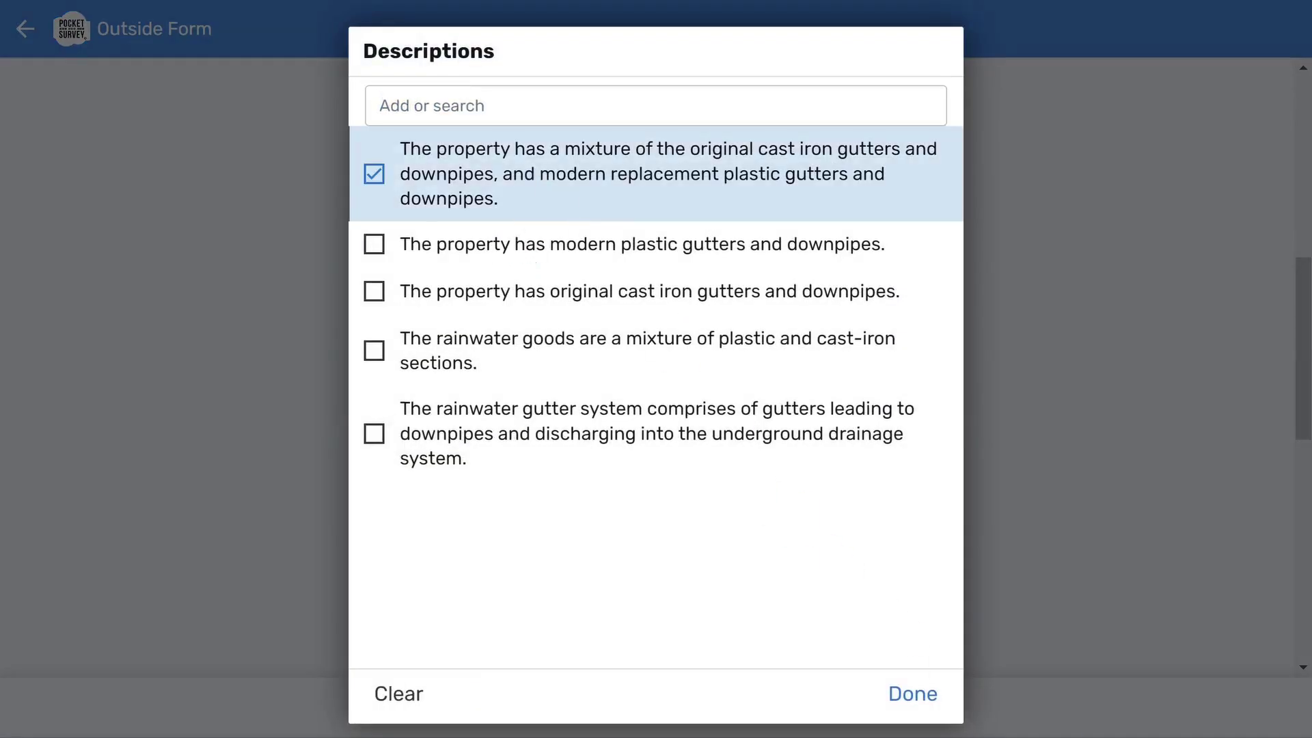
left_click(929, 693)
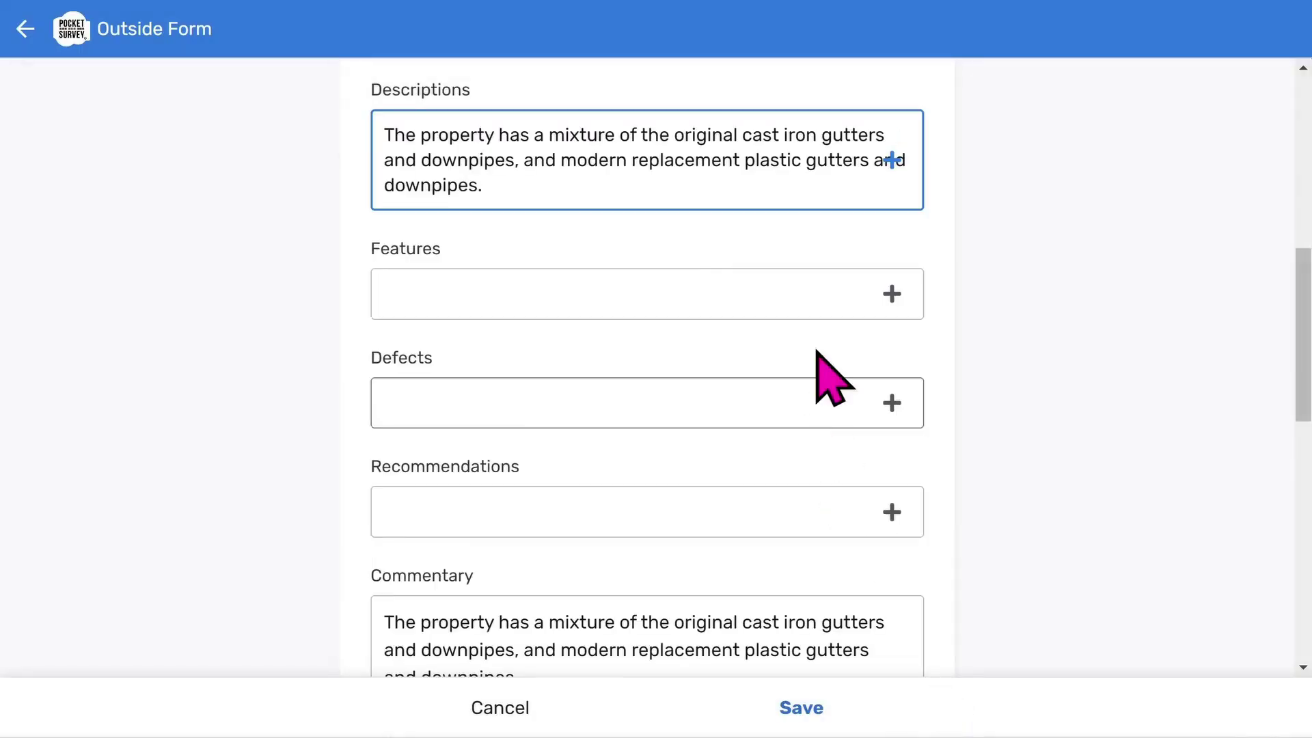
Step: Add the not-raining joint leakage caveat as a feature
left_click(891, 293)
left_click(611, 220)
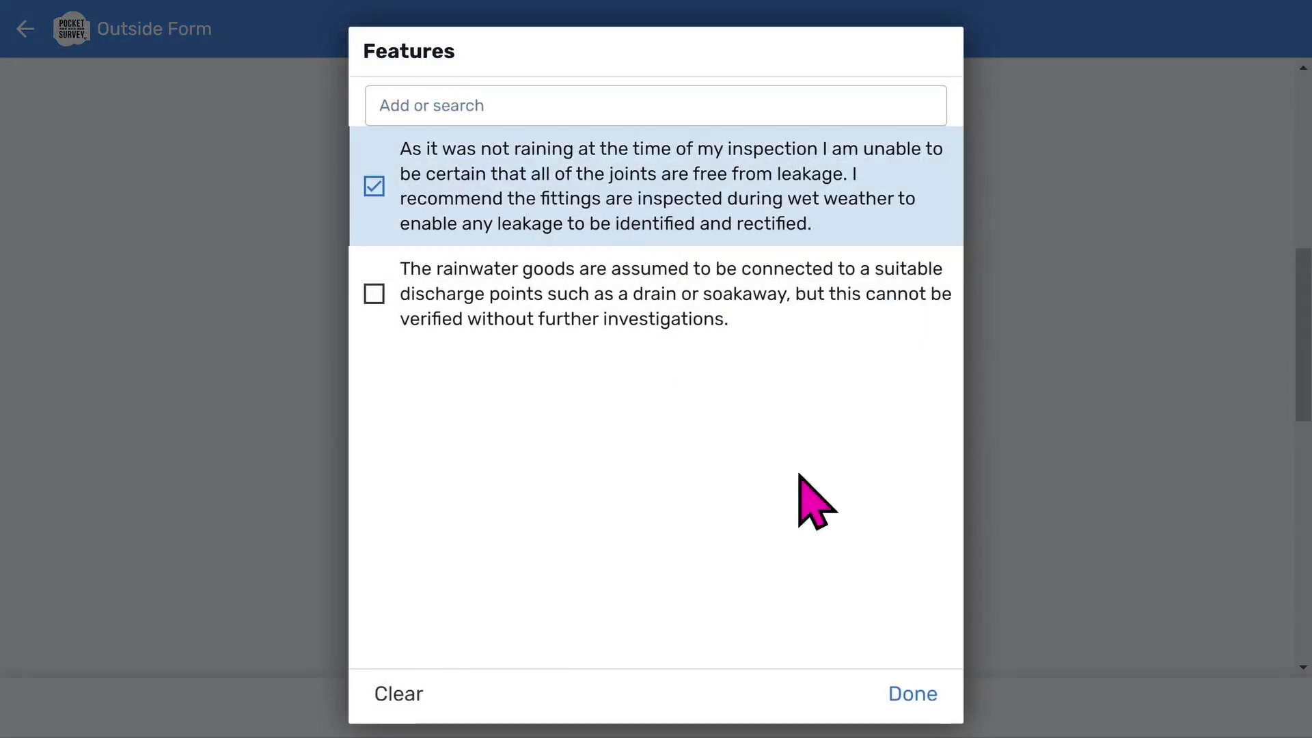
left_click(924, 710)
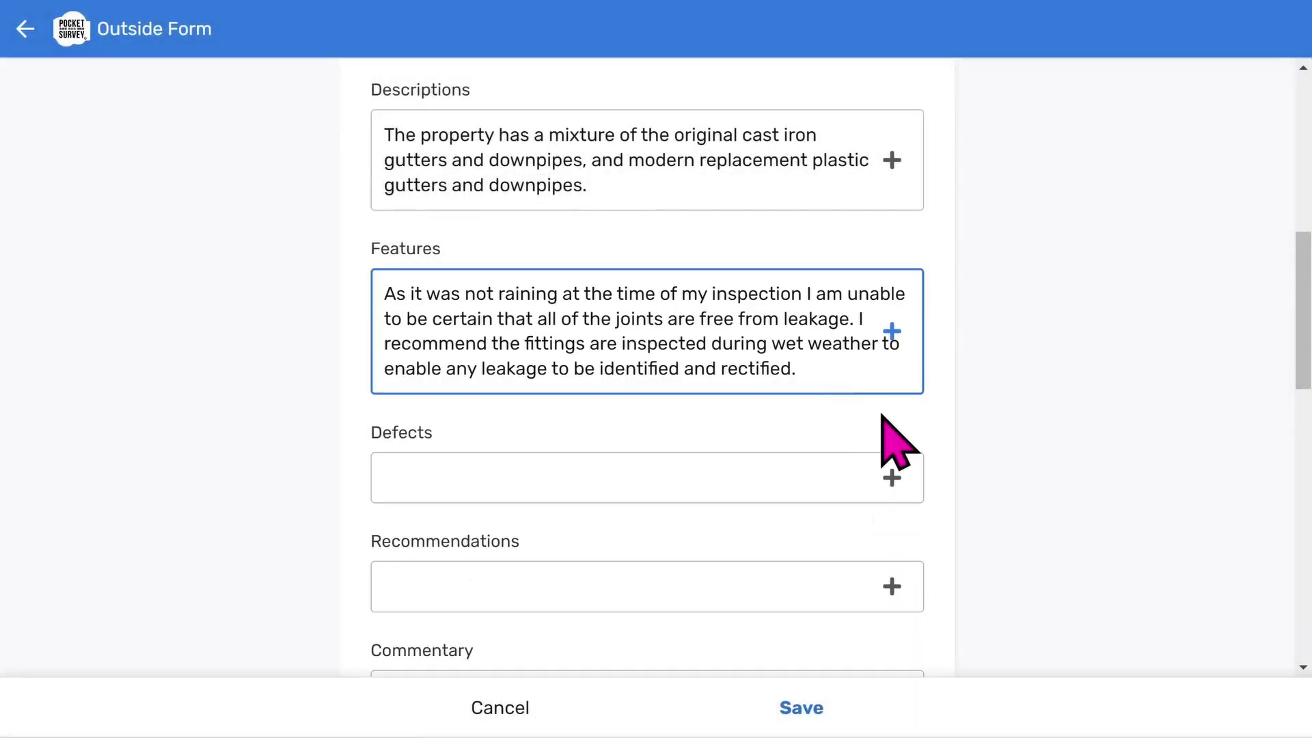
Step: Record Cracked gutters and Cracked downpipes as defects
left_click(890, 478)
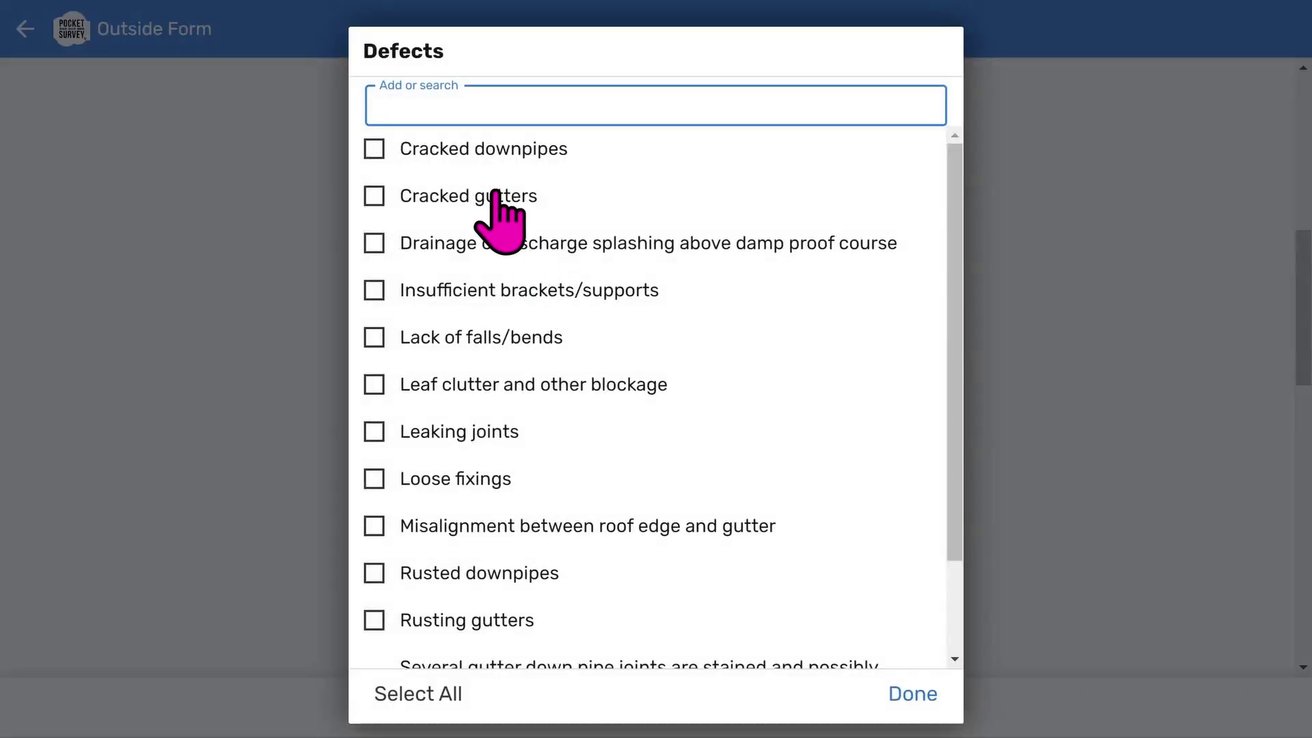
left_click(499, 195)
left_click(499, 154)
left_click(930, 703)
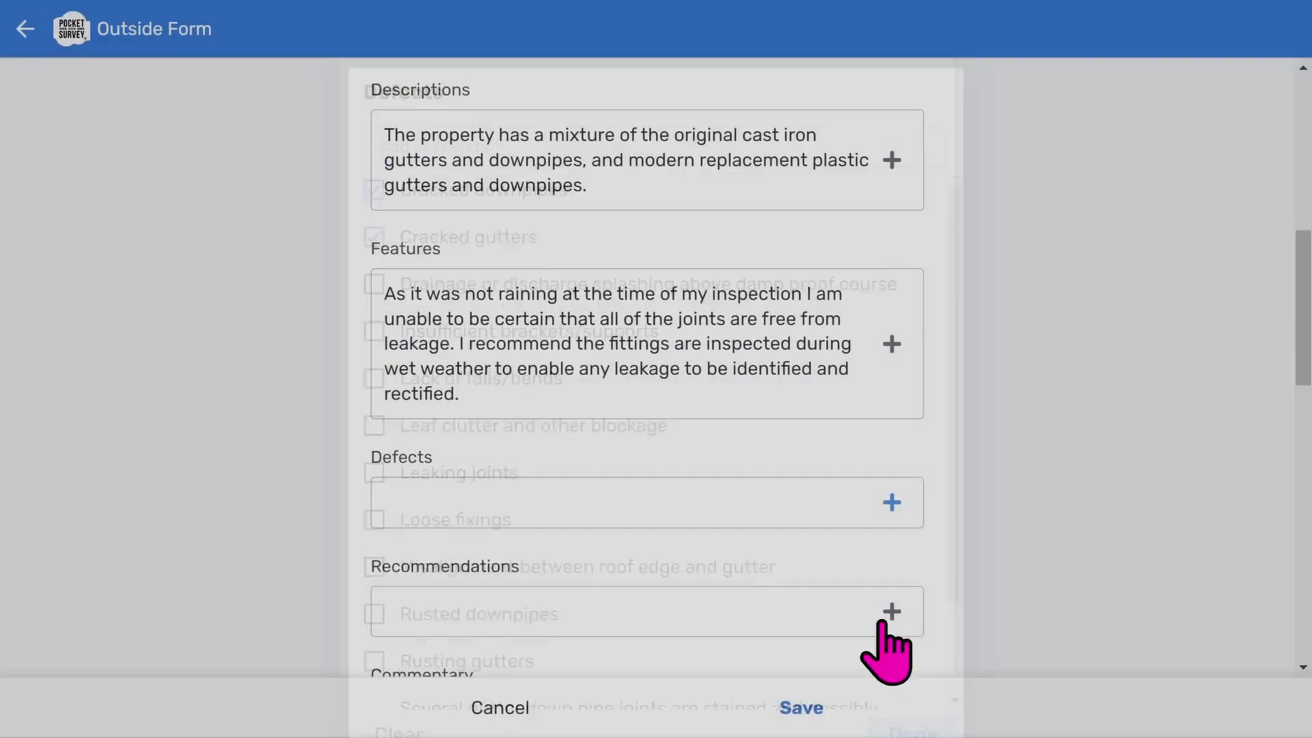
Step: Add the cast-iron rainwater goods heavy-fittings recommendation and review the Commentary
left_click(683, 612)
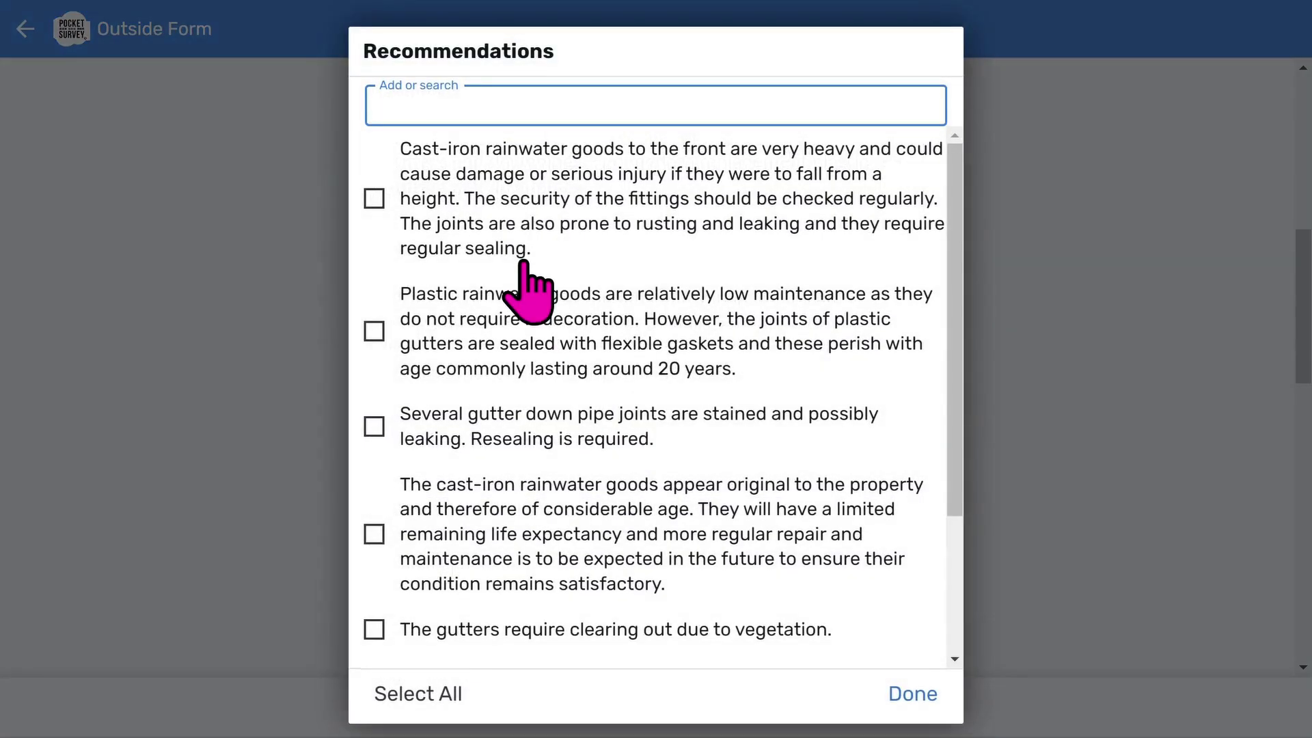
left_click(535, 246)
left_click(909, 712)
scroll(836, 546, "down", 6)
scroll(827, 528, "down", 5)
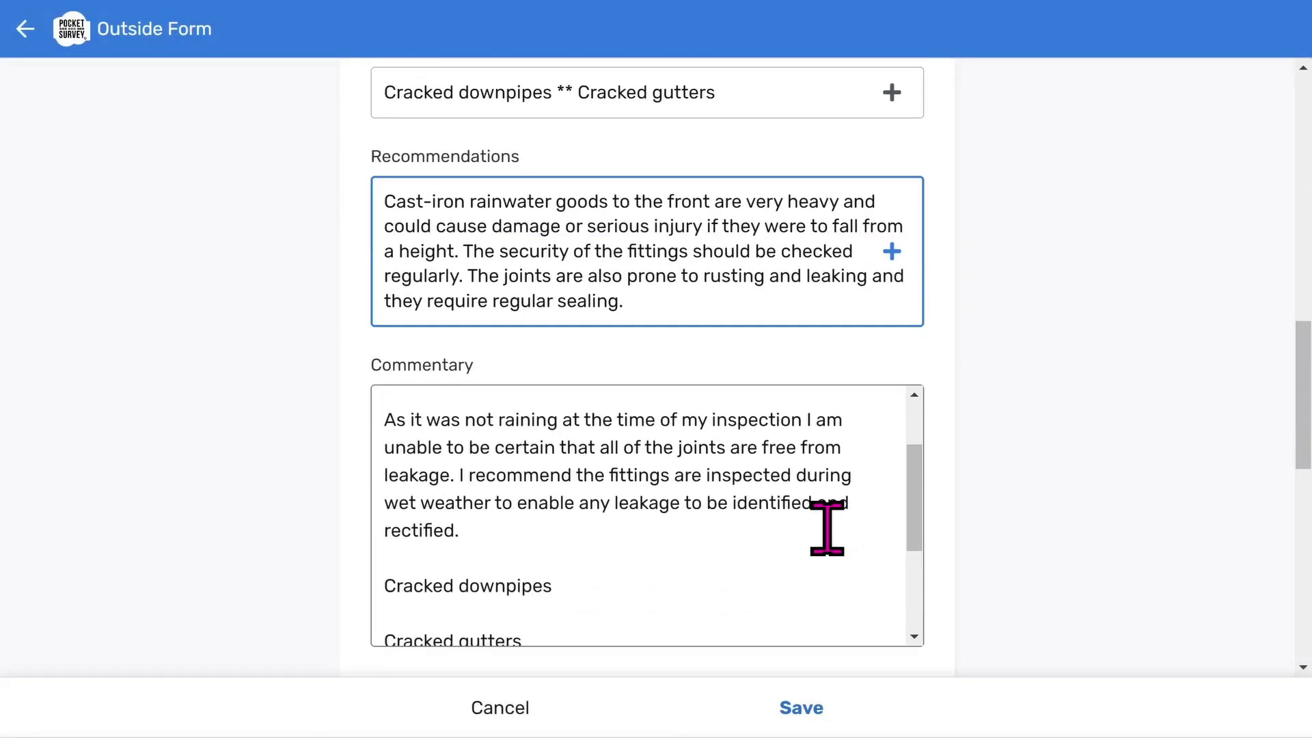
scroll(813, 511, "down", 5)
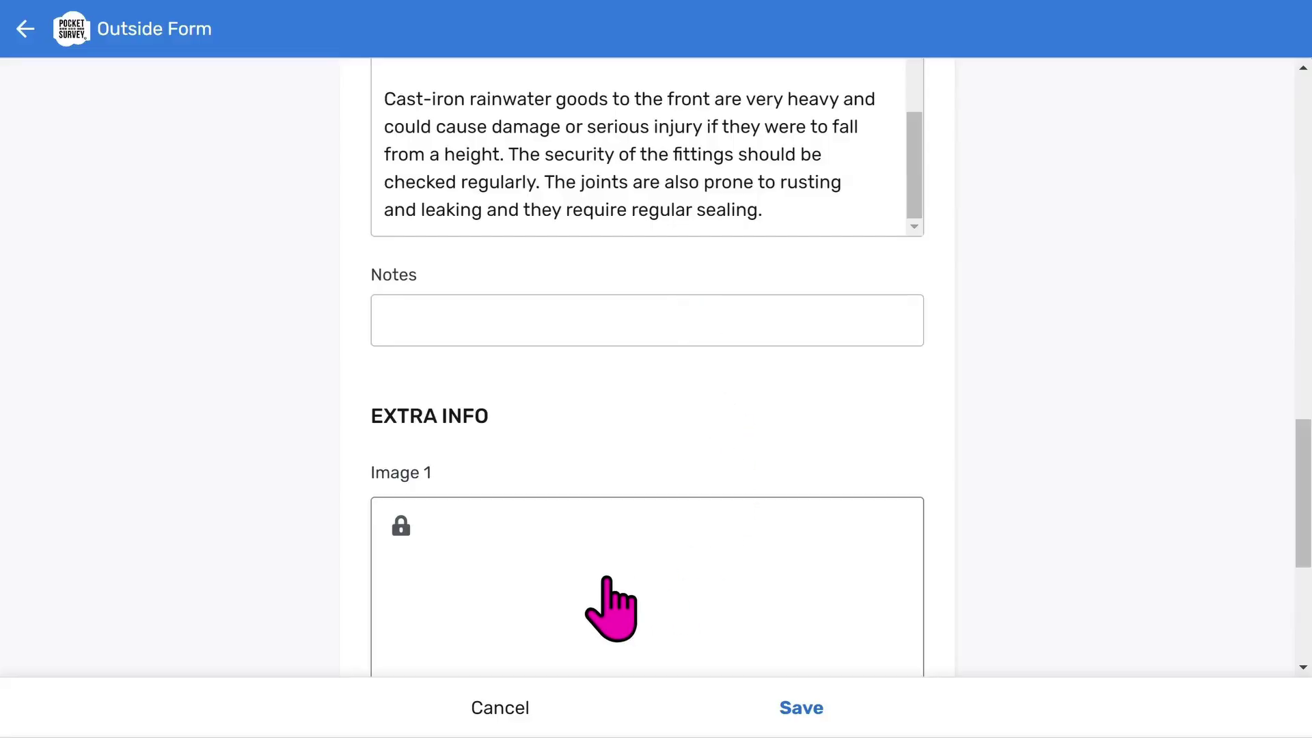
Step: Attach bargeboard-poor.png as Image 1, leaving Caption 1 blank
scroll(609, 606, "down", 4)
left_click(633, 473)
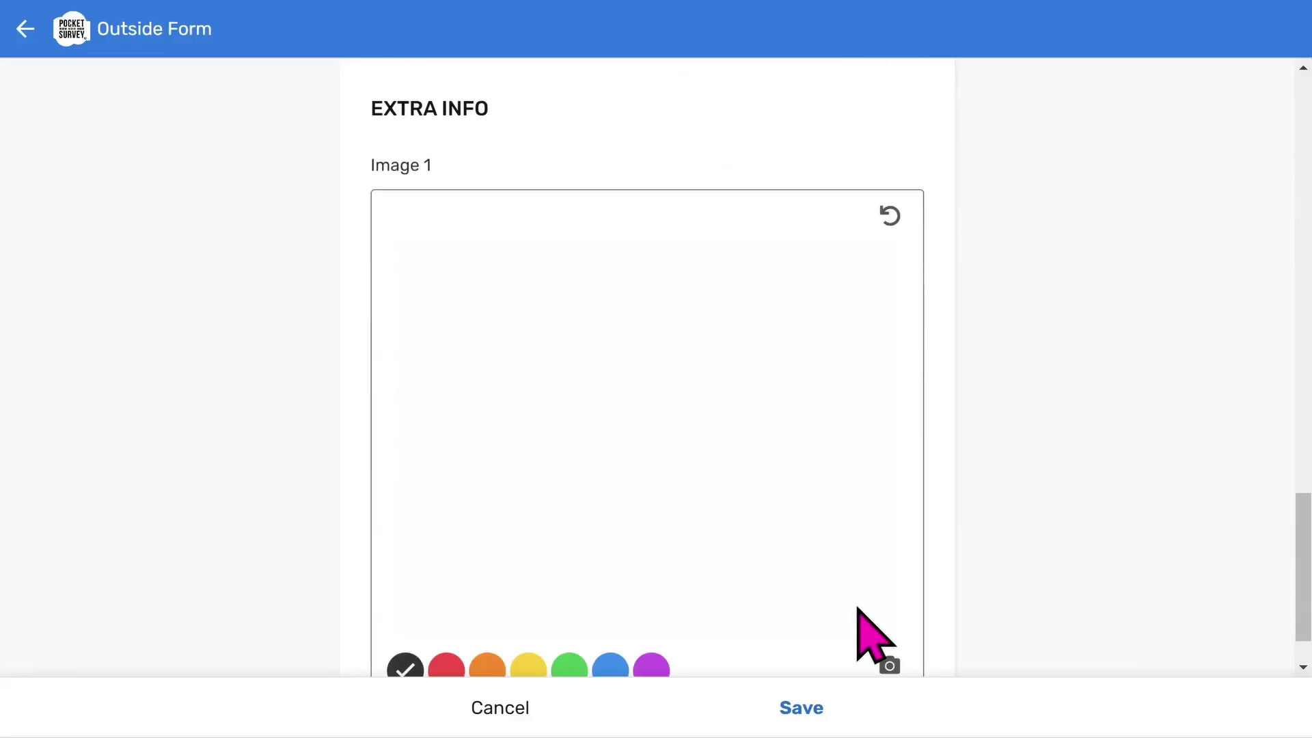
left_click(887, 664)
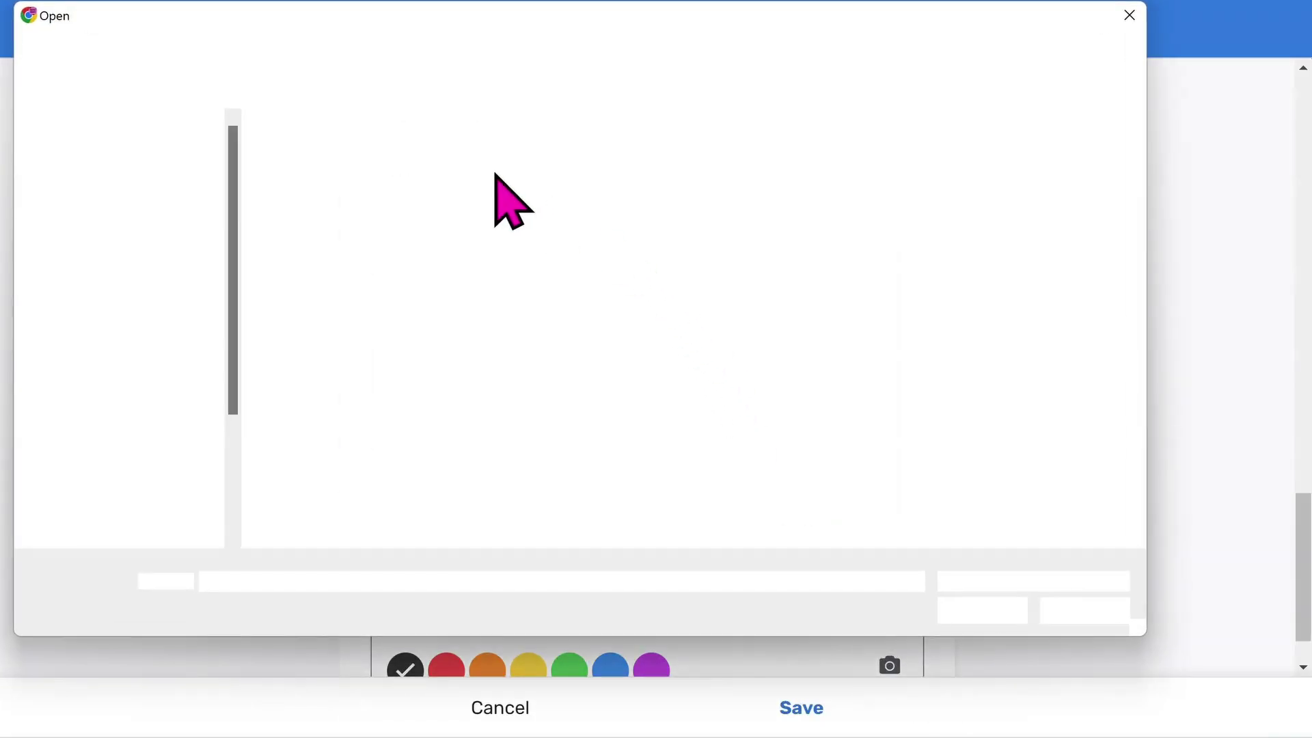
left_click(447, 185)
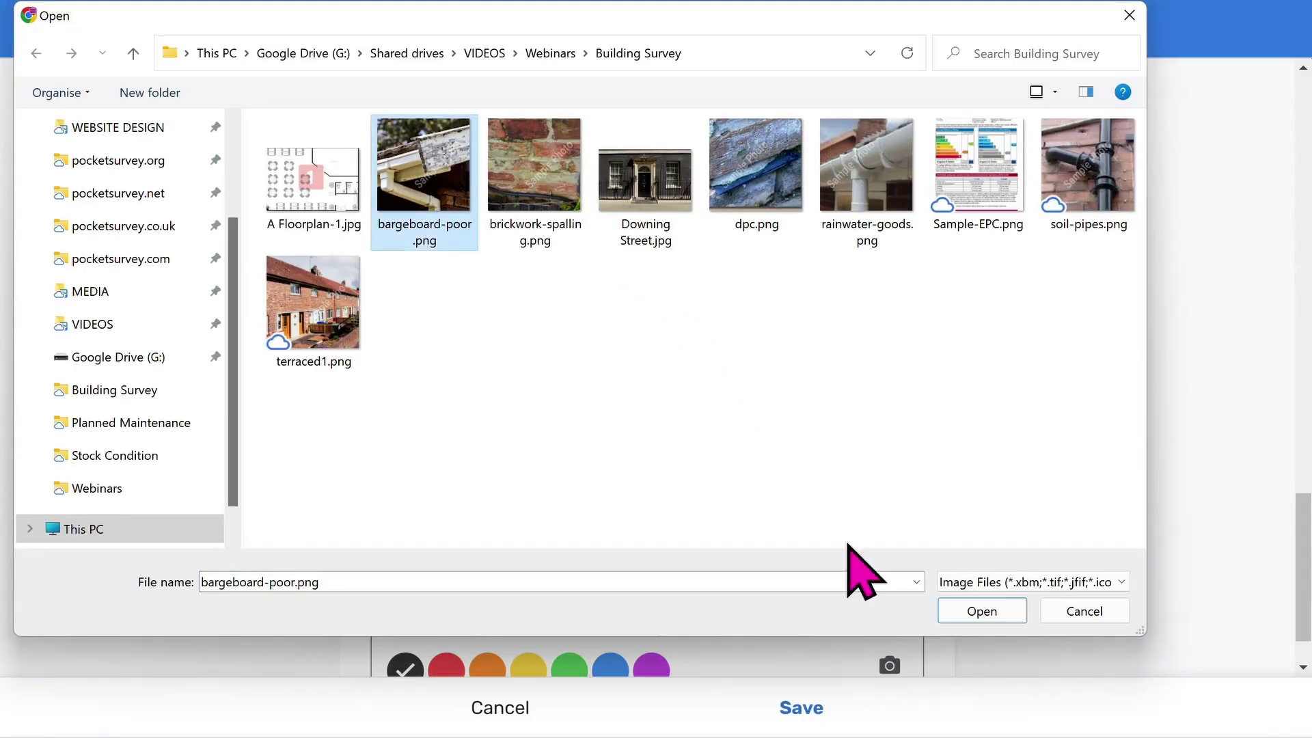
left_click(990, 617)
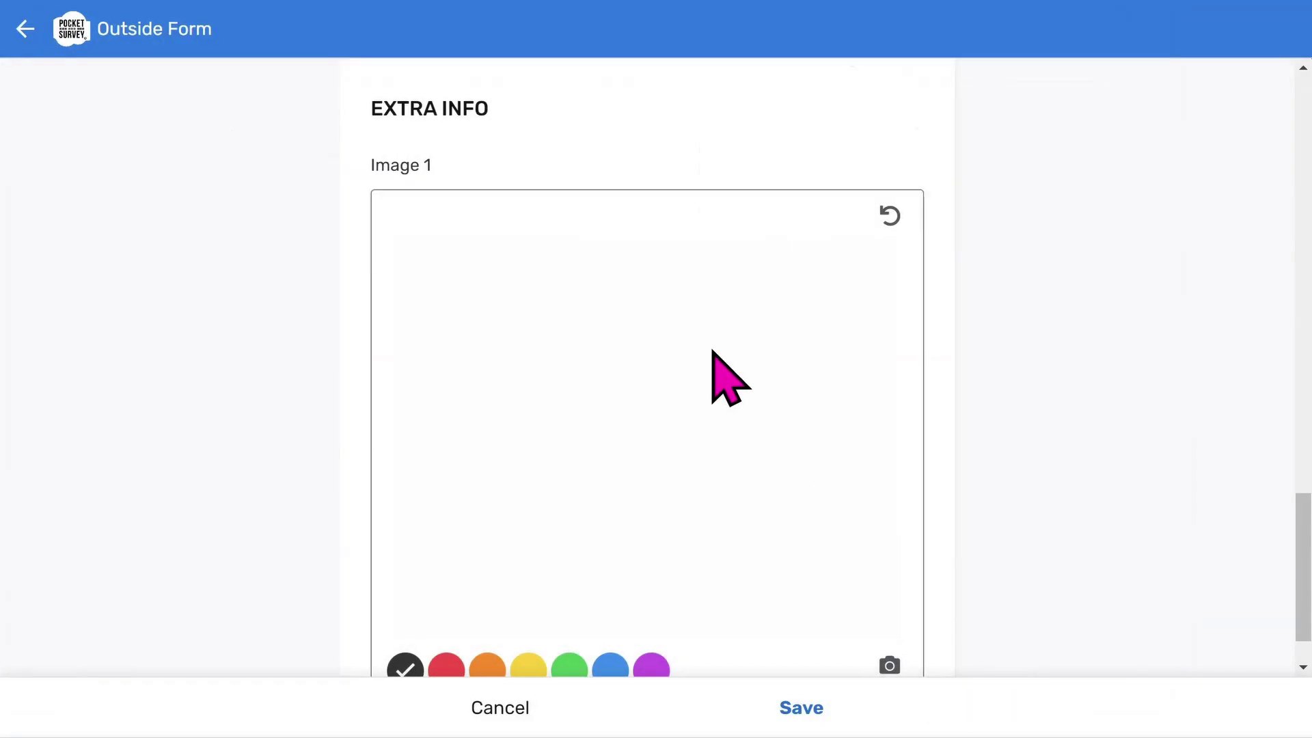
scroll(712, 383, "down", 1)
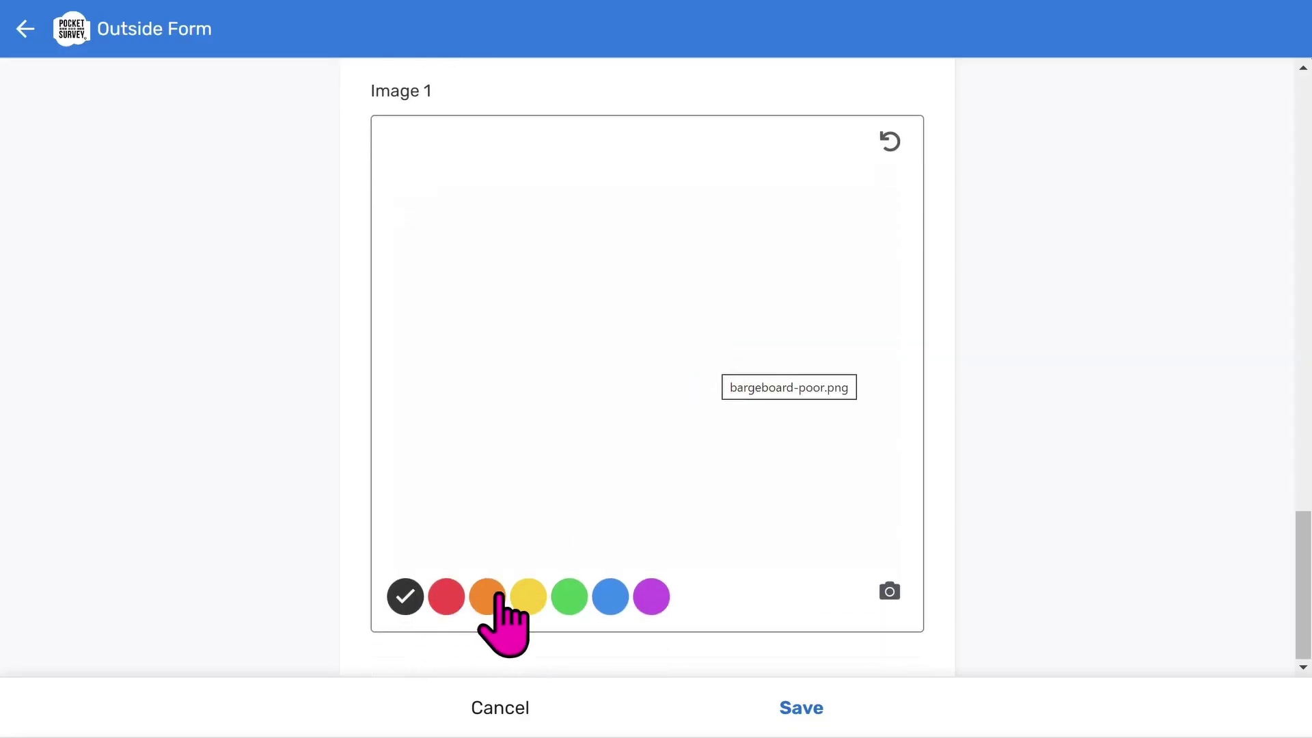
scroll(513, 535, "down", 3)
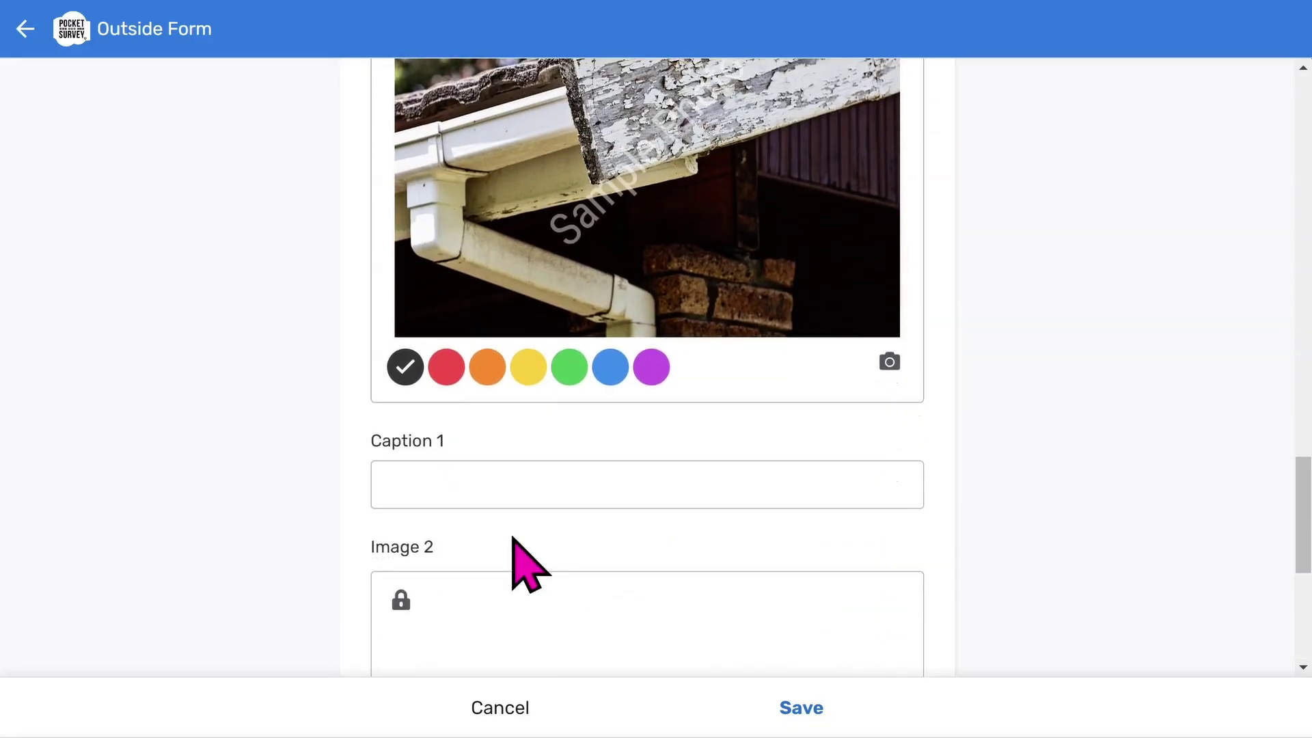
scroll(659, 557, "down", 1)
scroll(662, 581, "down", 4)
scroll(690, 636, "down", 1)
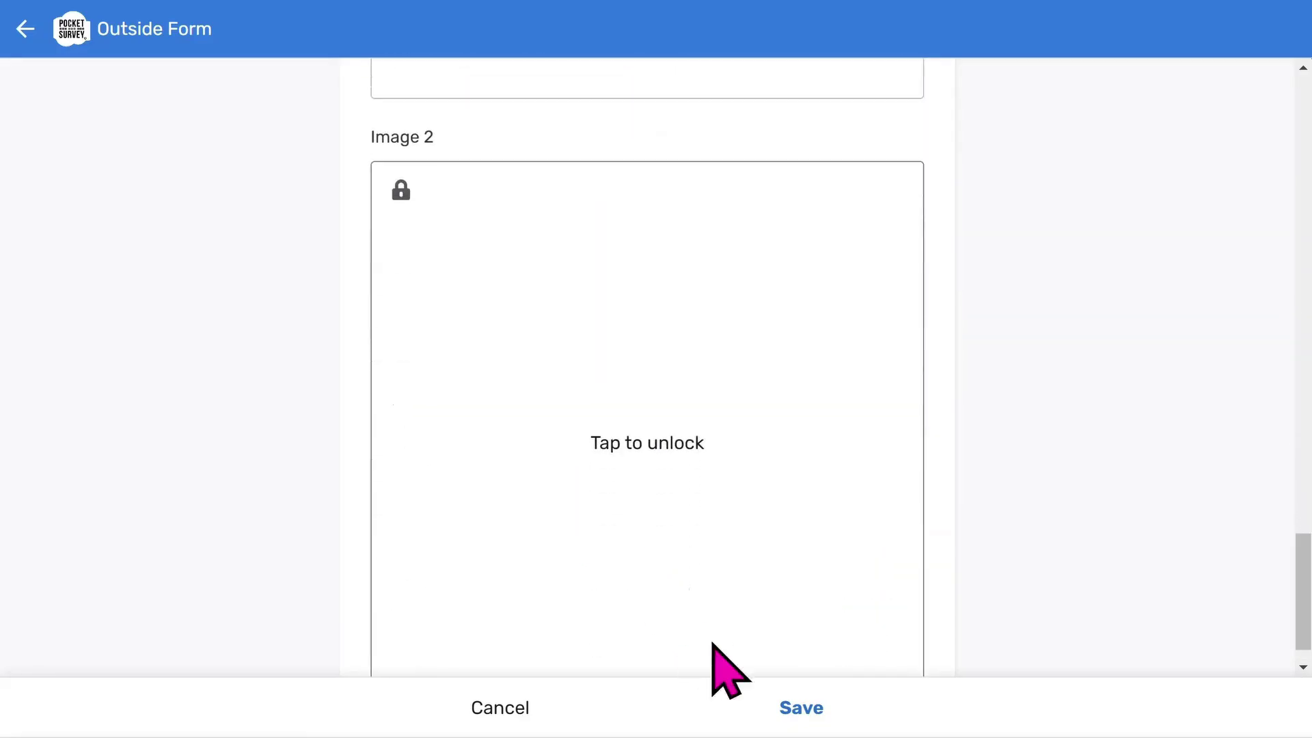
Step: Save the Rainwater pipes and gutters entry and generate the Main Building's PDF report
left_click(802, 710)
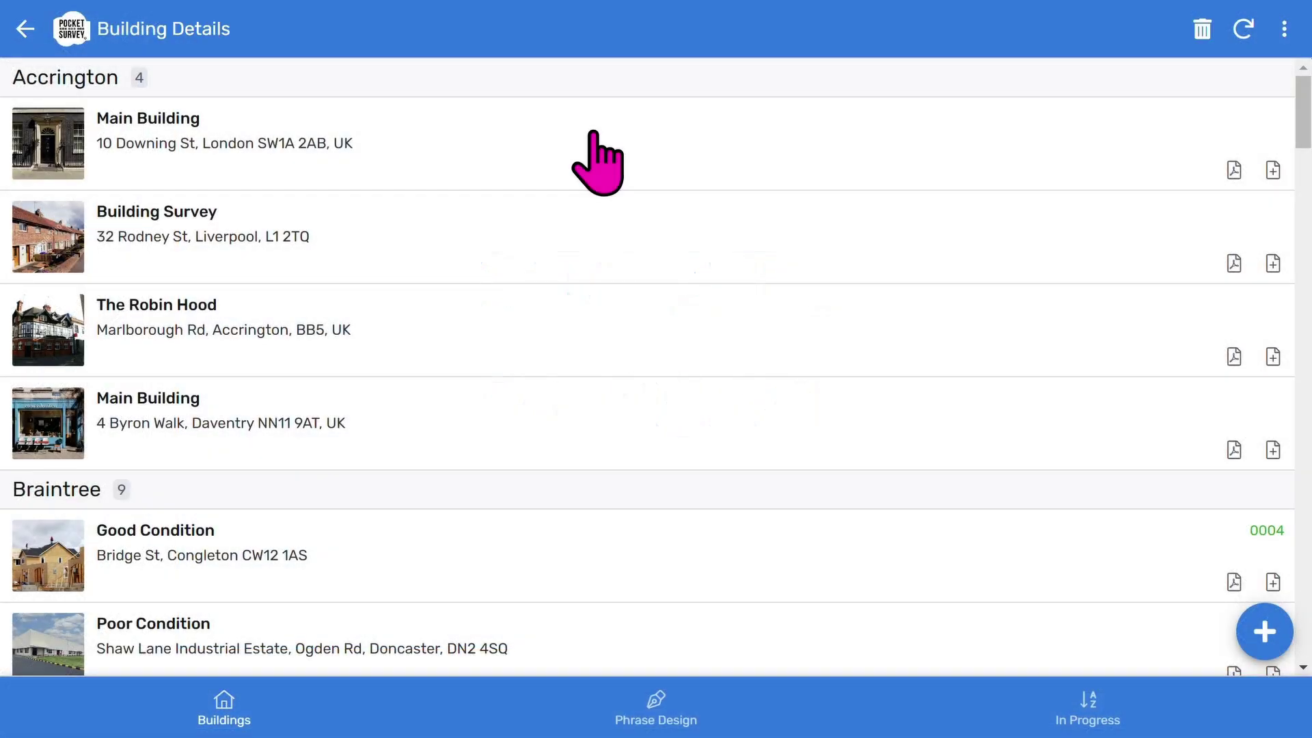
left_click(591, 134)
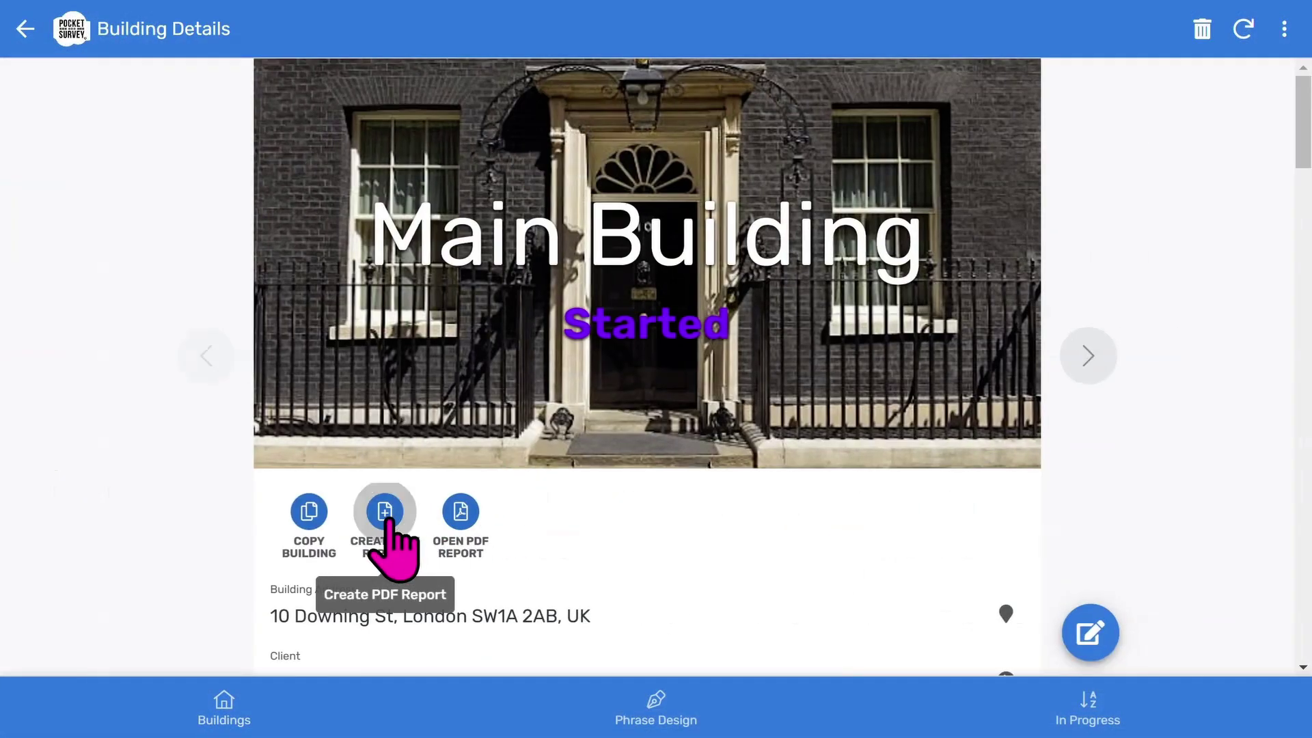
left_click(385, 519)
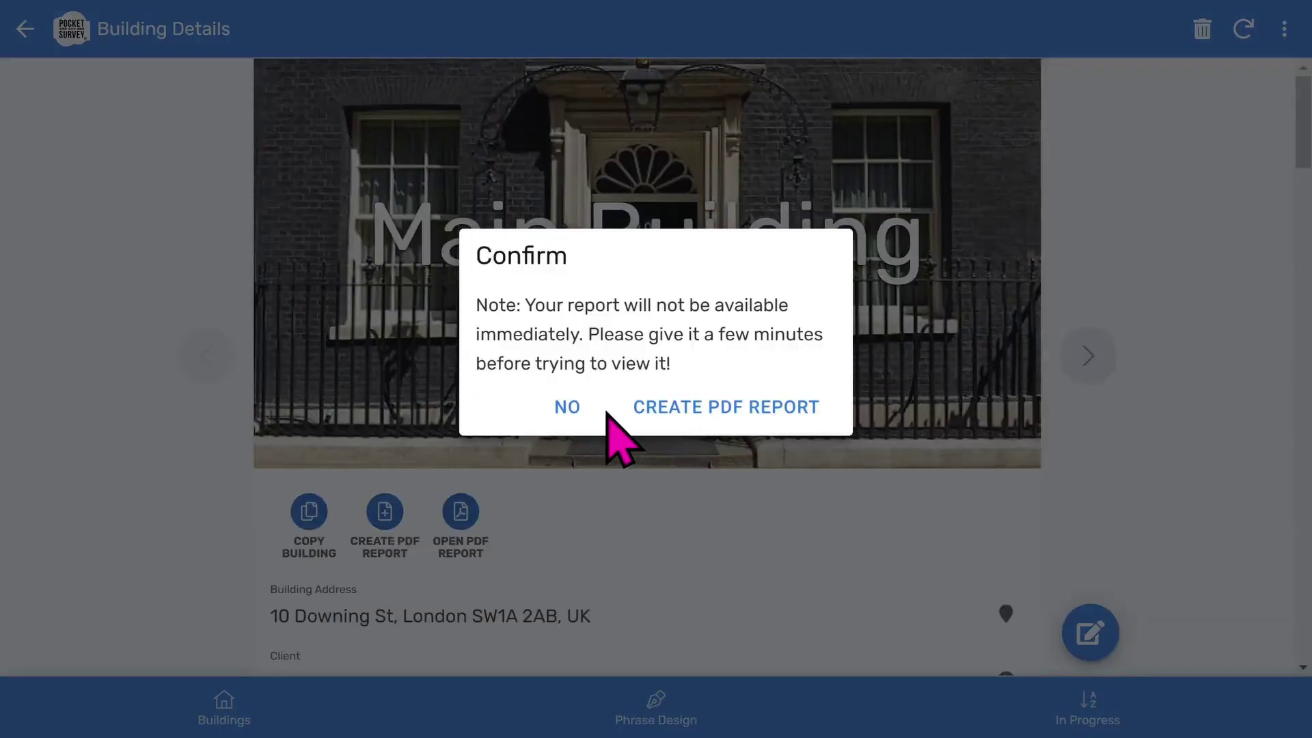
left_click(567, 407)
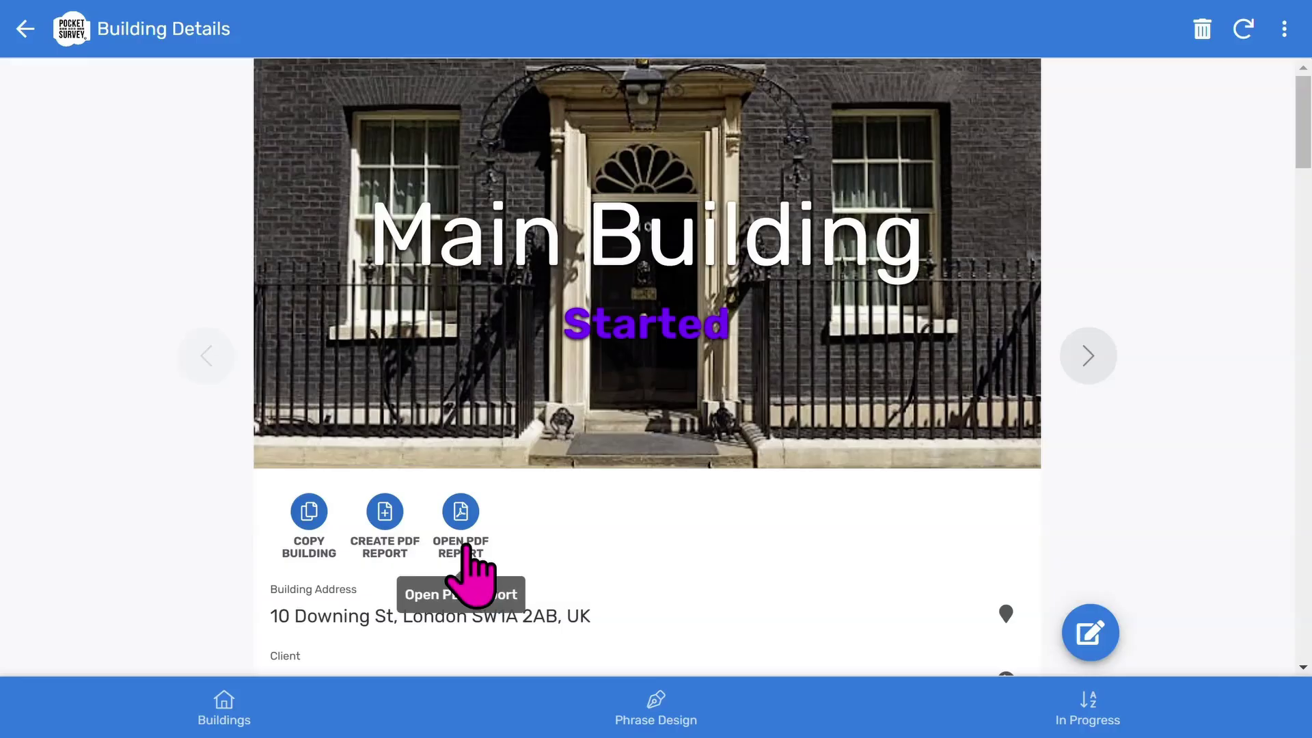
Step: Decline viewing the PDF report for now and review the Main Building details
left_click(459, 528)
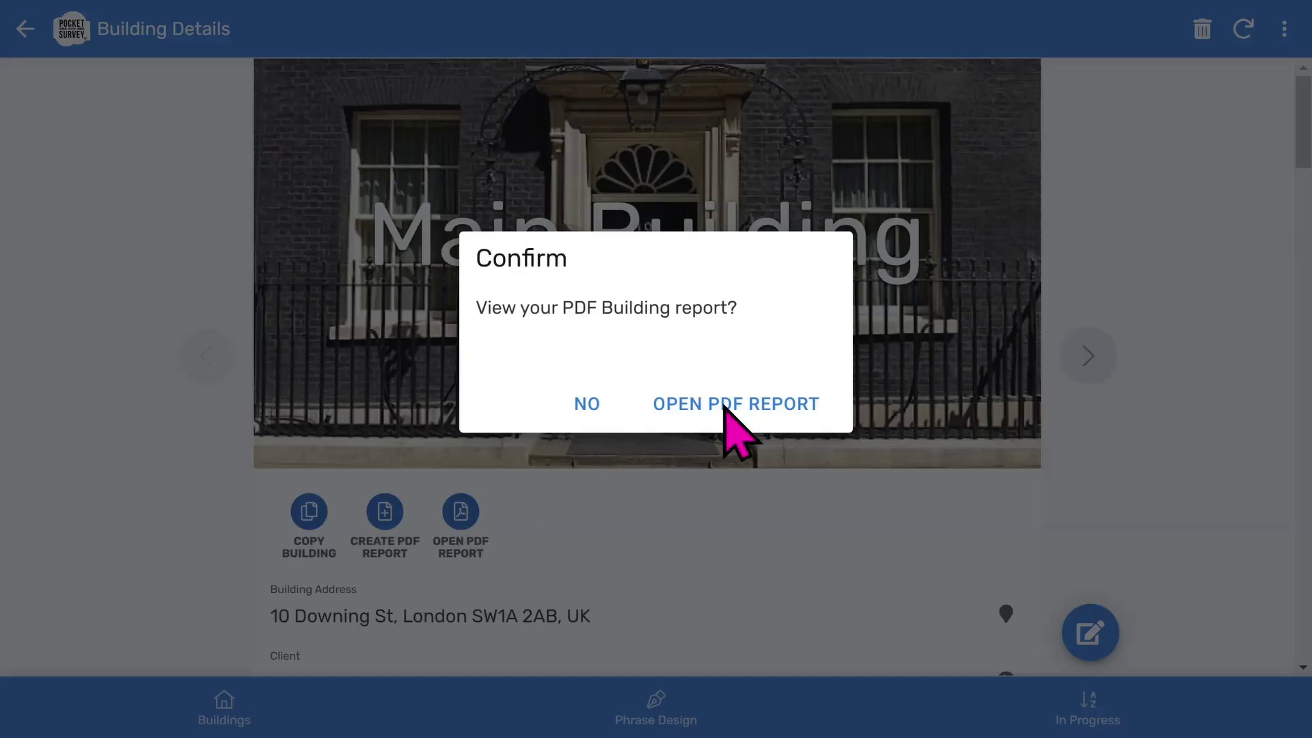
left_click(581, 406)
scroll(612, 492, "down", 5)
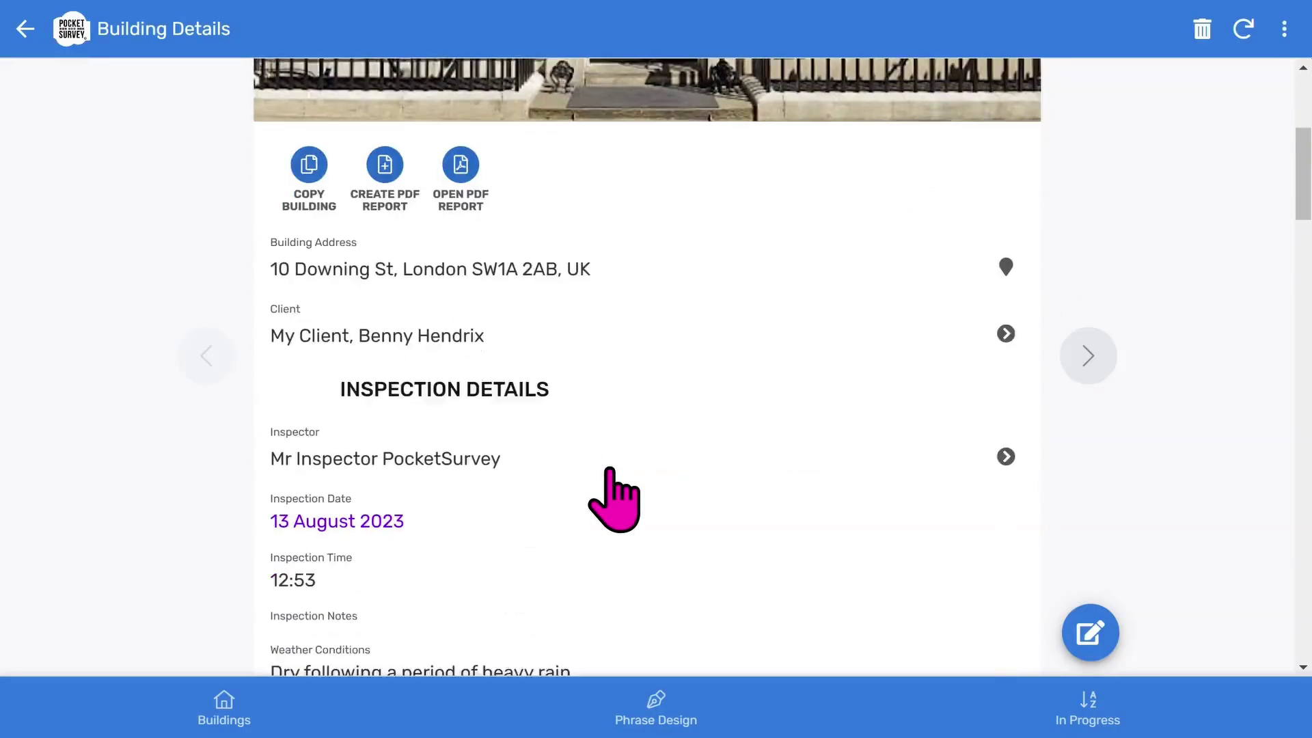
scroll(613, 498, "down", 10)
scroll(611, 468, "down", 10)
scroll(610, 470, "up", 12)
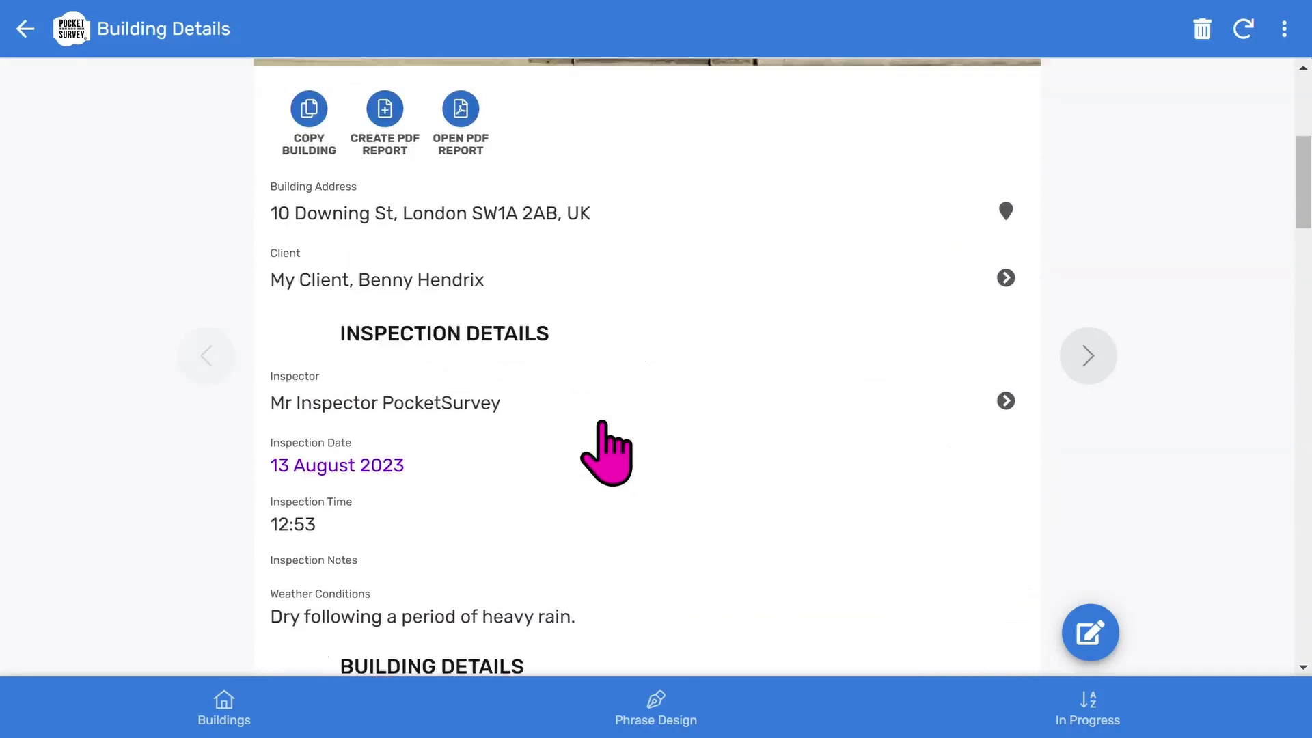
scroll(604, 451, "up", 2)
Step: Open Chimney stacks under Outside the property and review its 14 descriptions, 4 defects, 6 recommendations
left_click(222, 713)
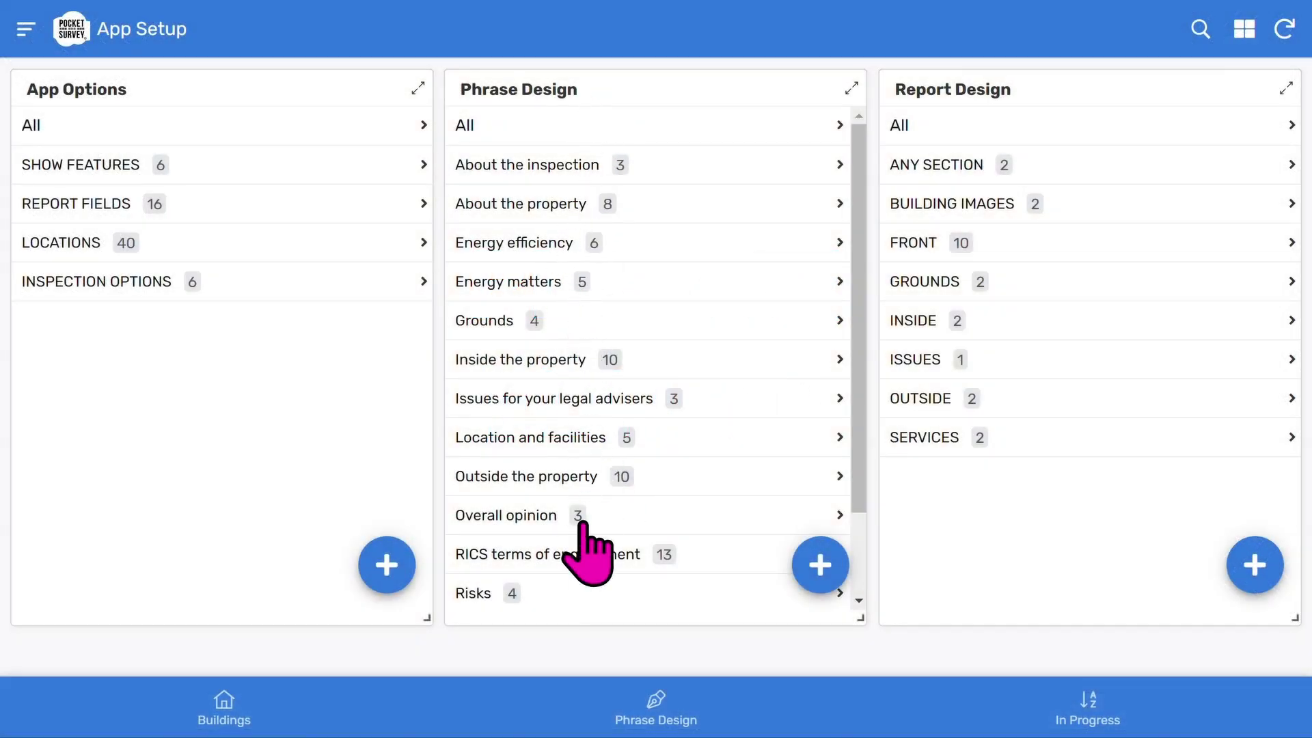
left_click(706, 478)
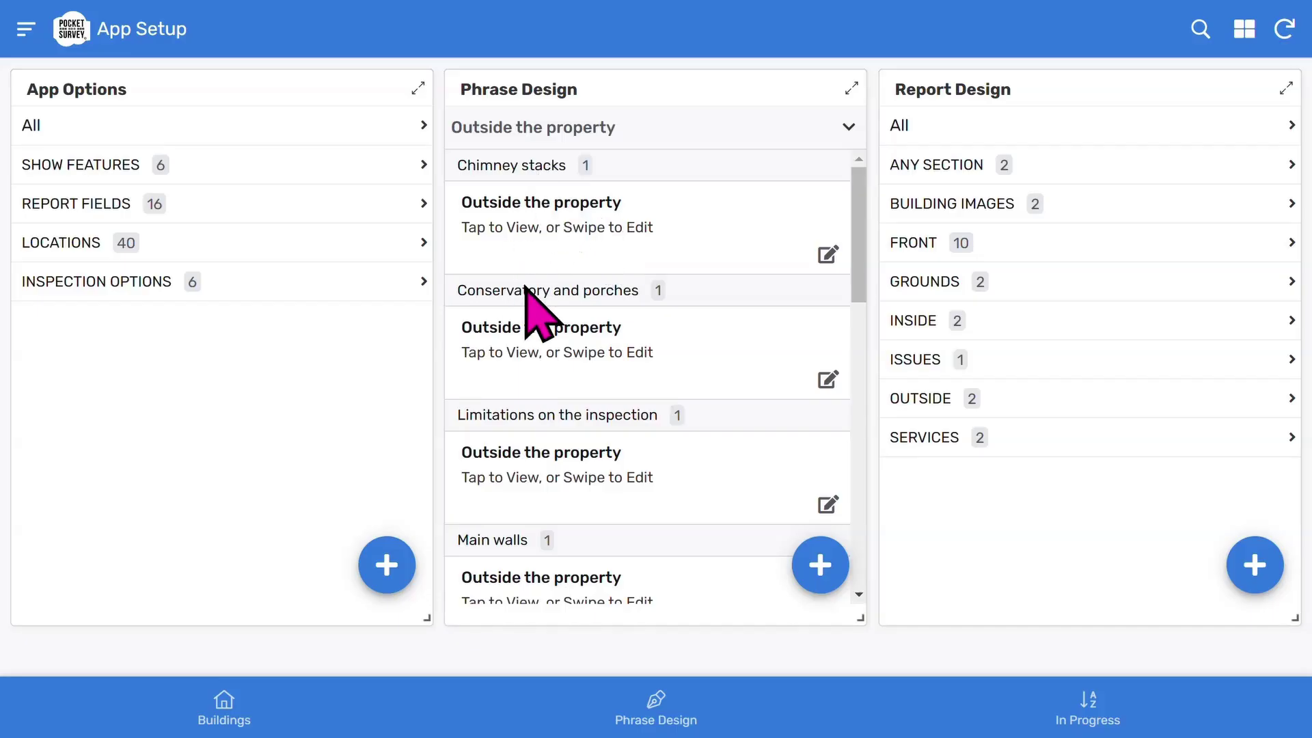
left_click(632, 256)
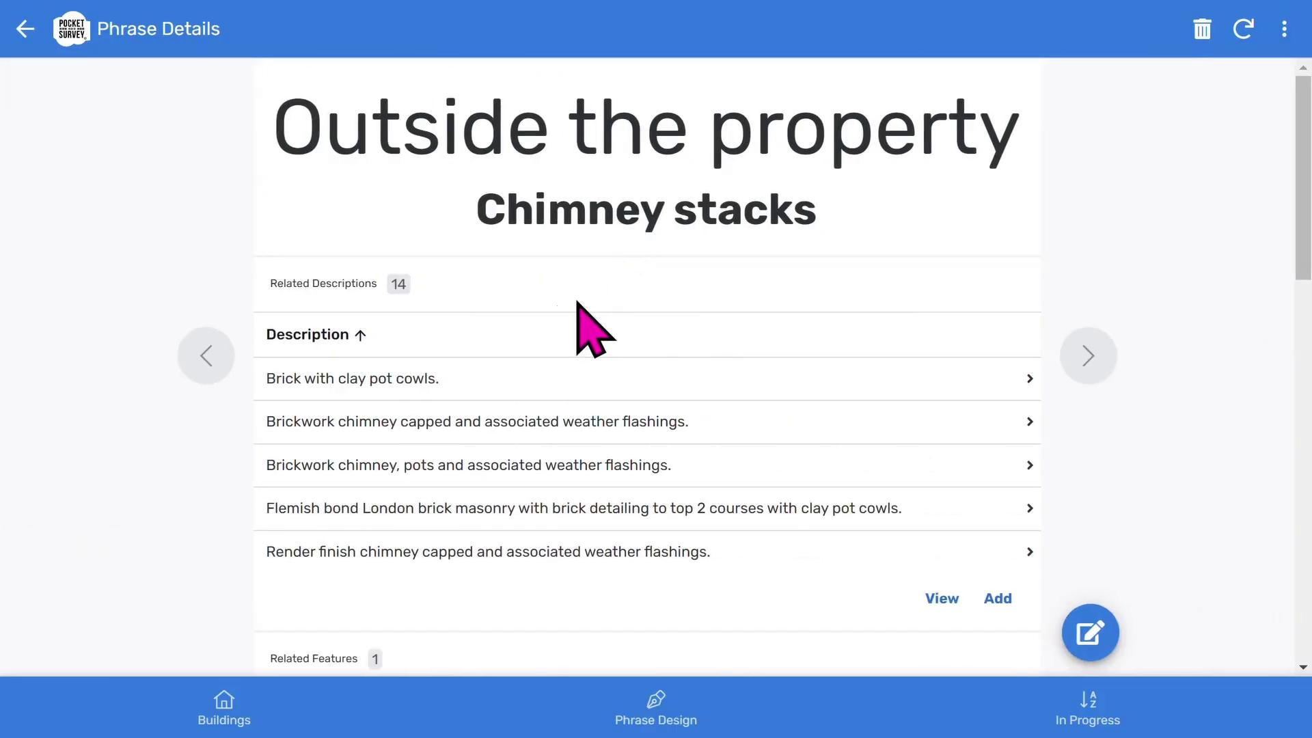
scroll(576, 315, "down", 3)
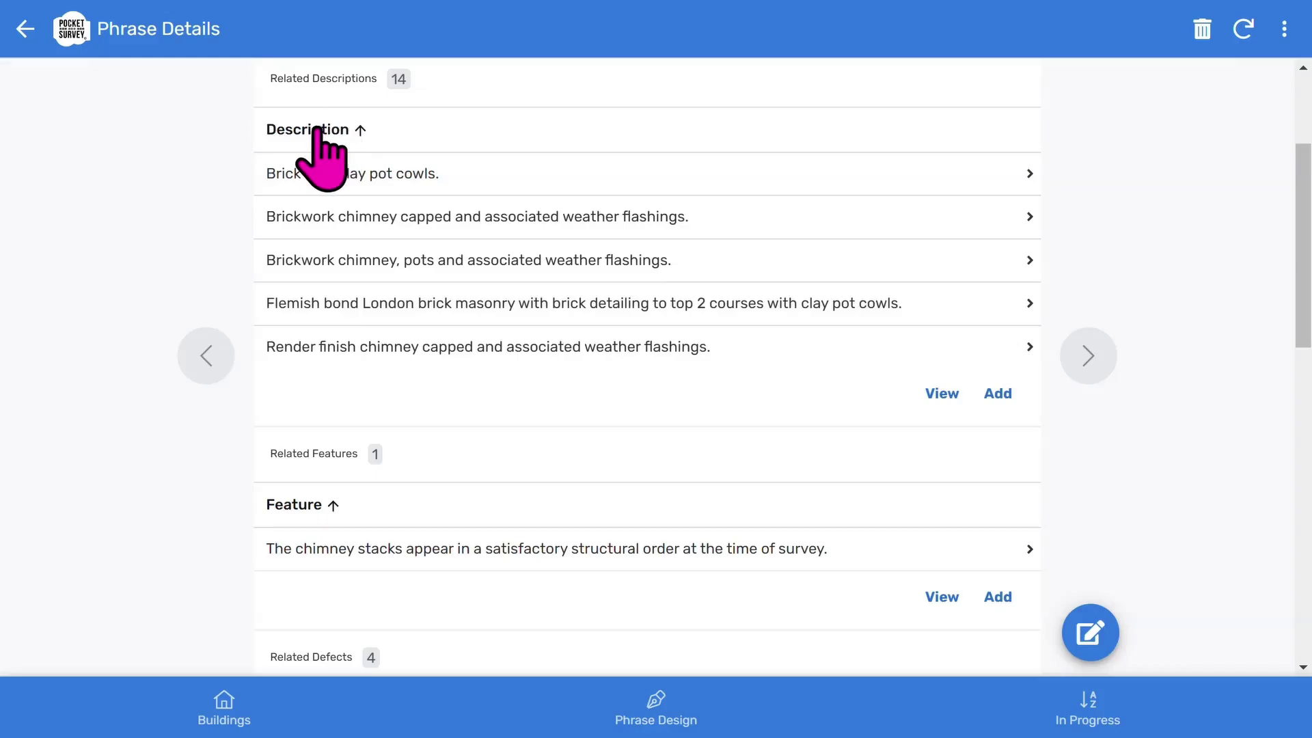
scroll(389, 352, "down", 3)
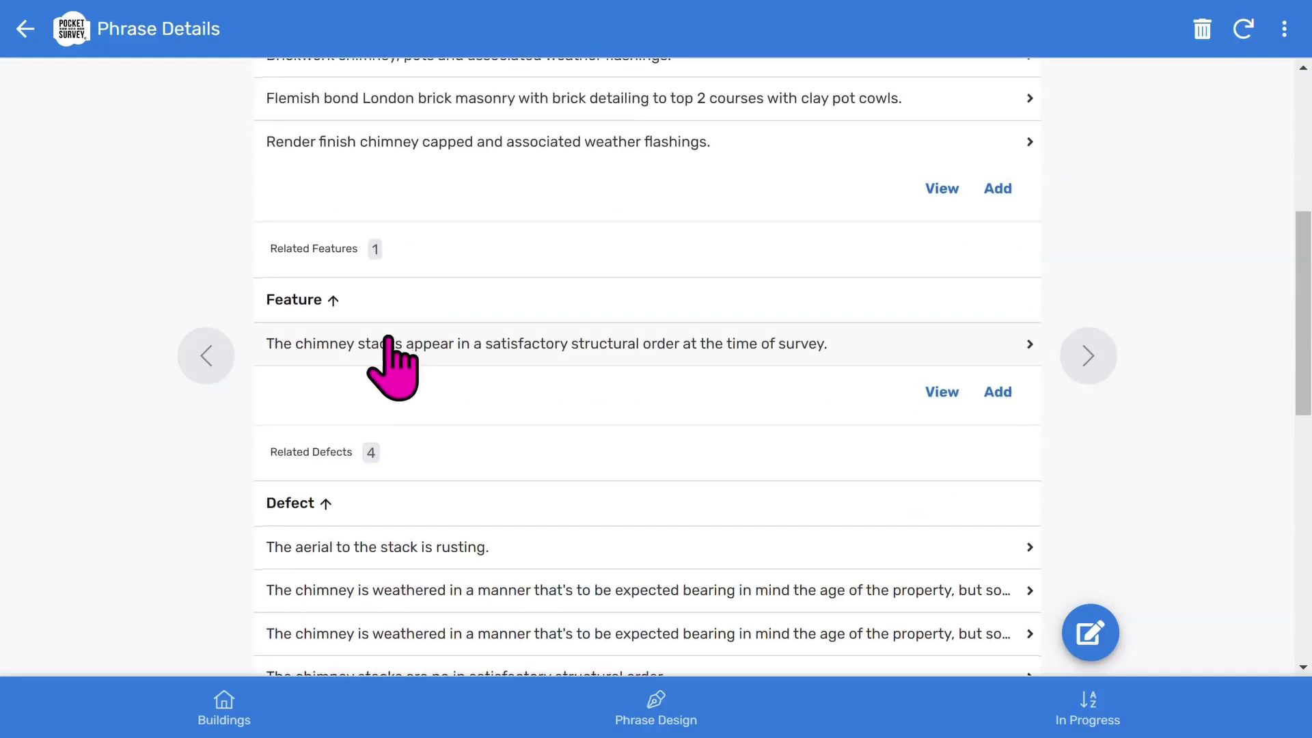
scroll(468, 356, "down", 5)
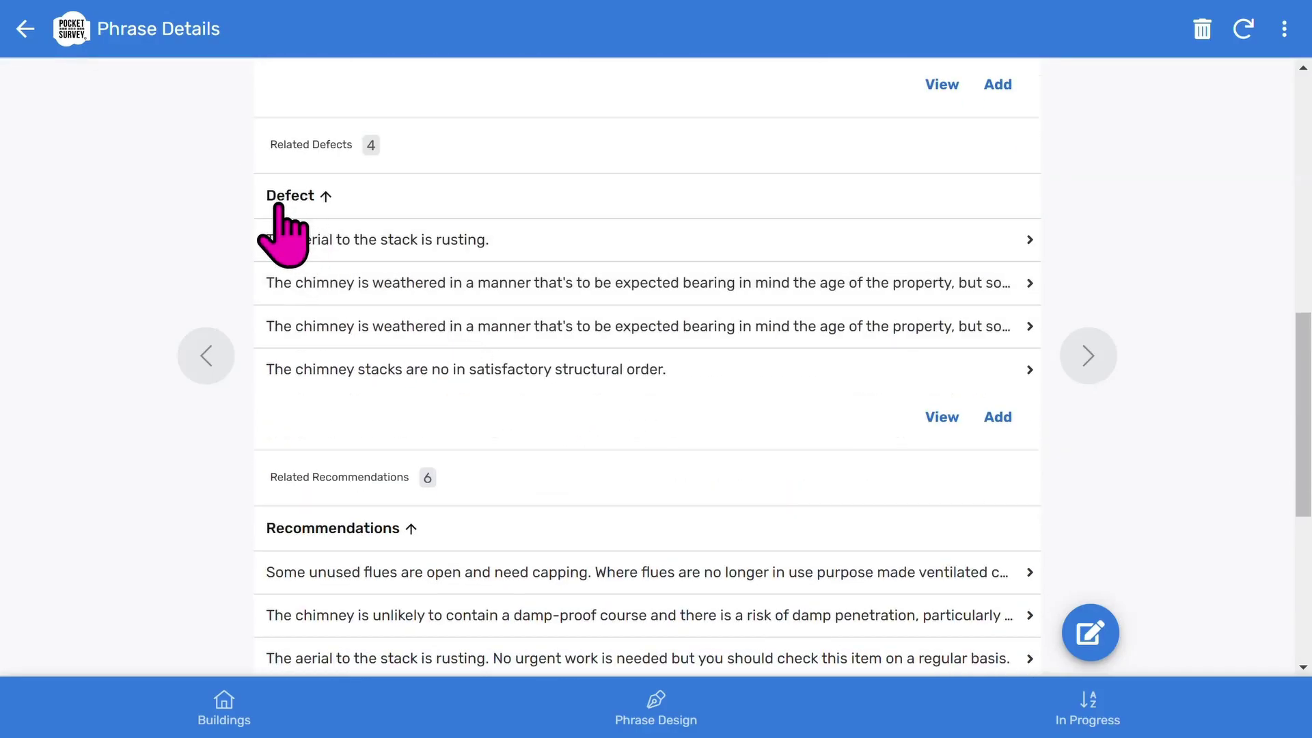
scroll(450, 356, "down", 5)
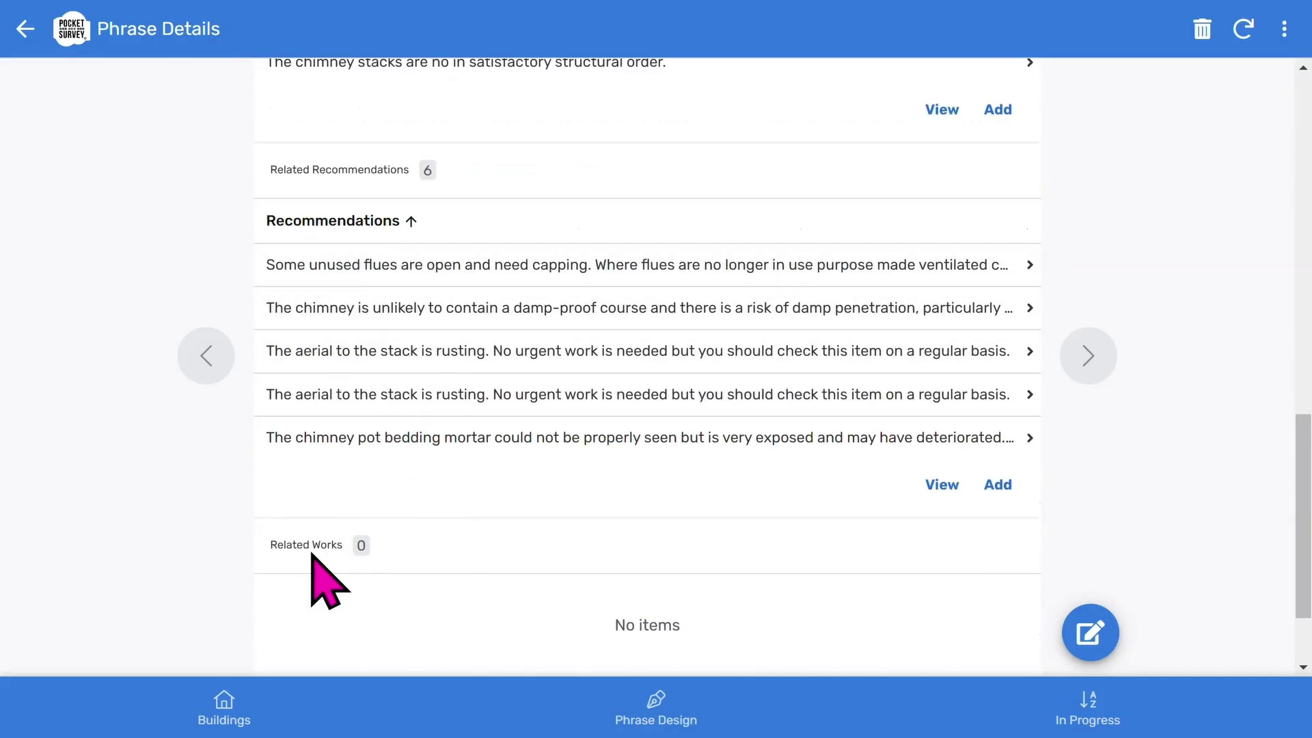
scroll(615, 439, "up", 3)
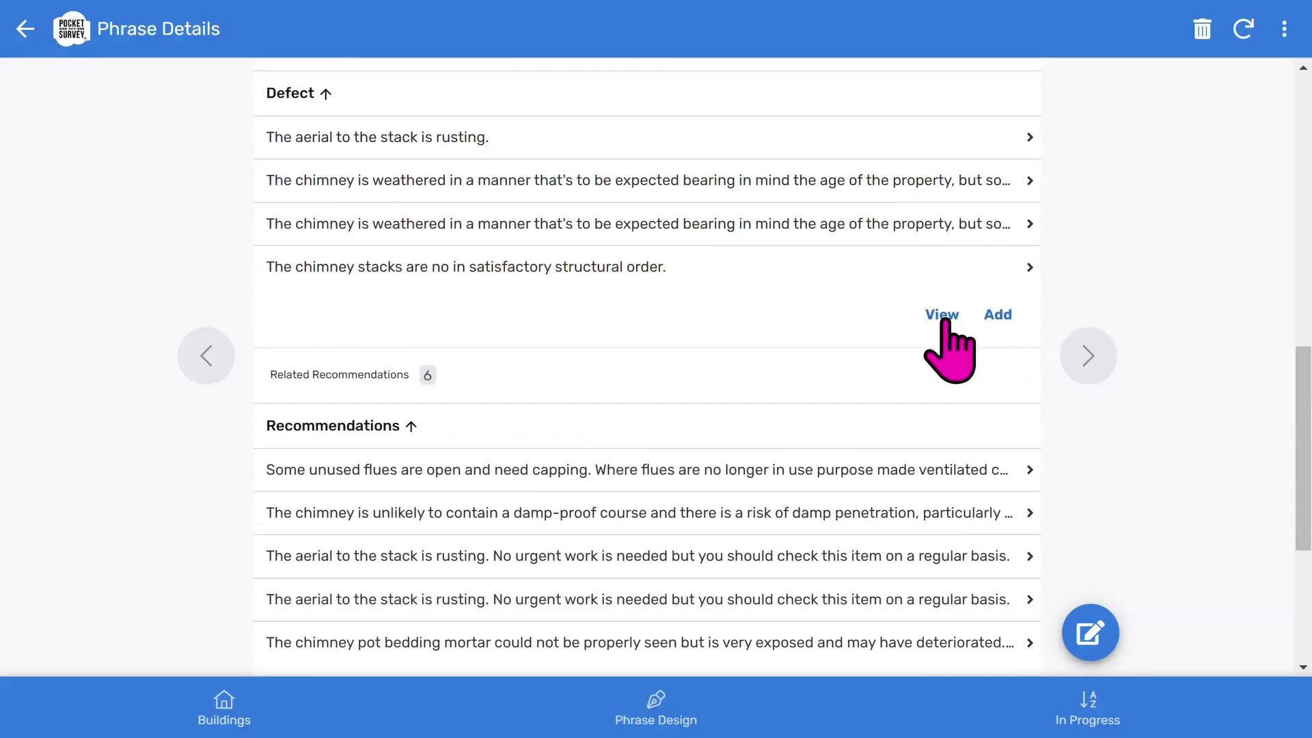
scroll(946, 328, "up", 5)
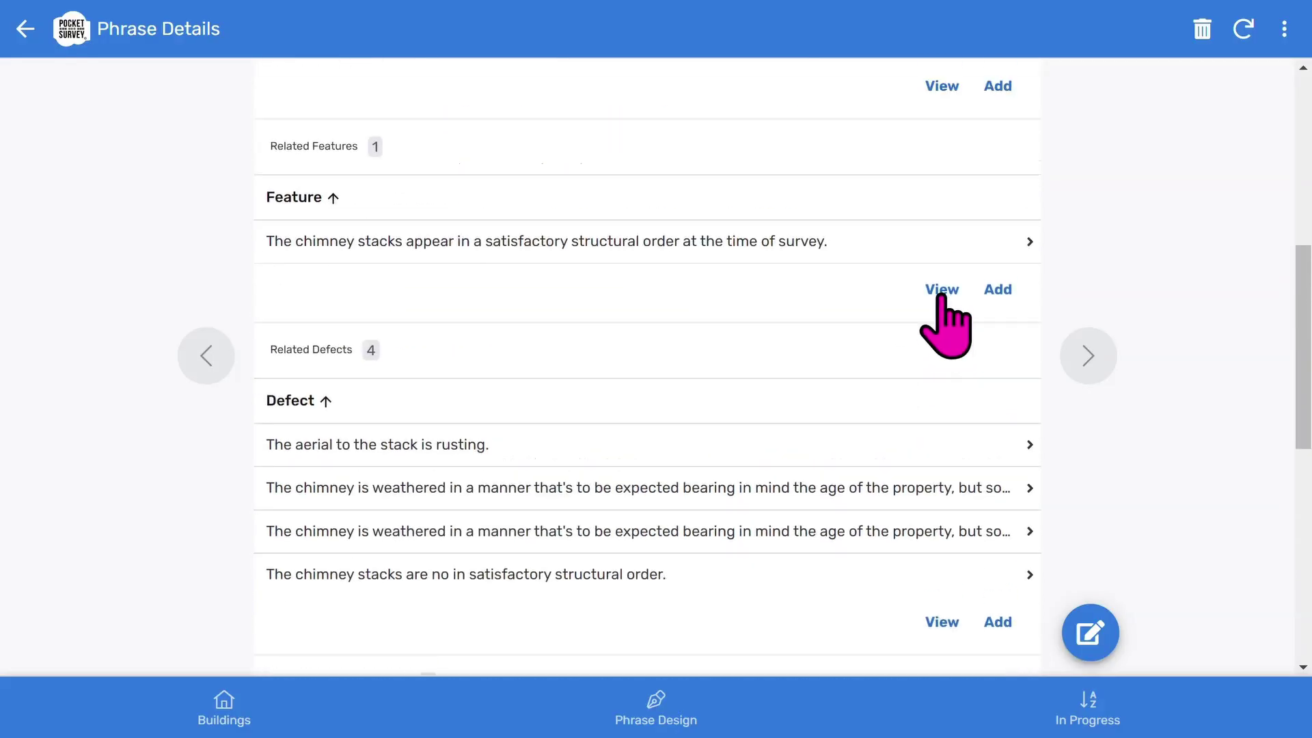
scroll(946, 328, "up", 3)
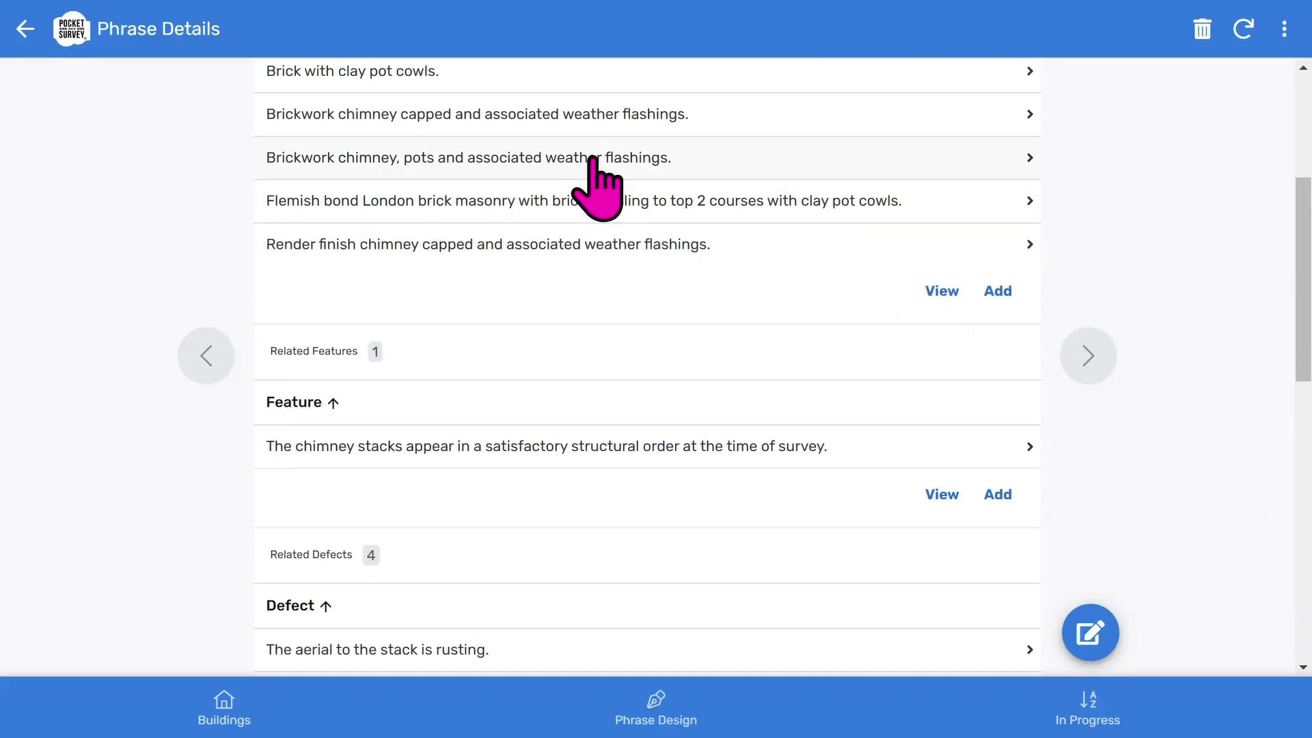
scroll(591, 159, "up", 2)
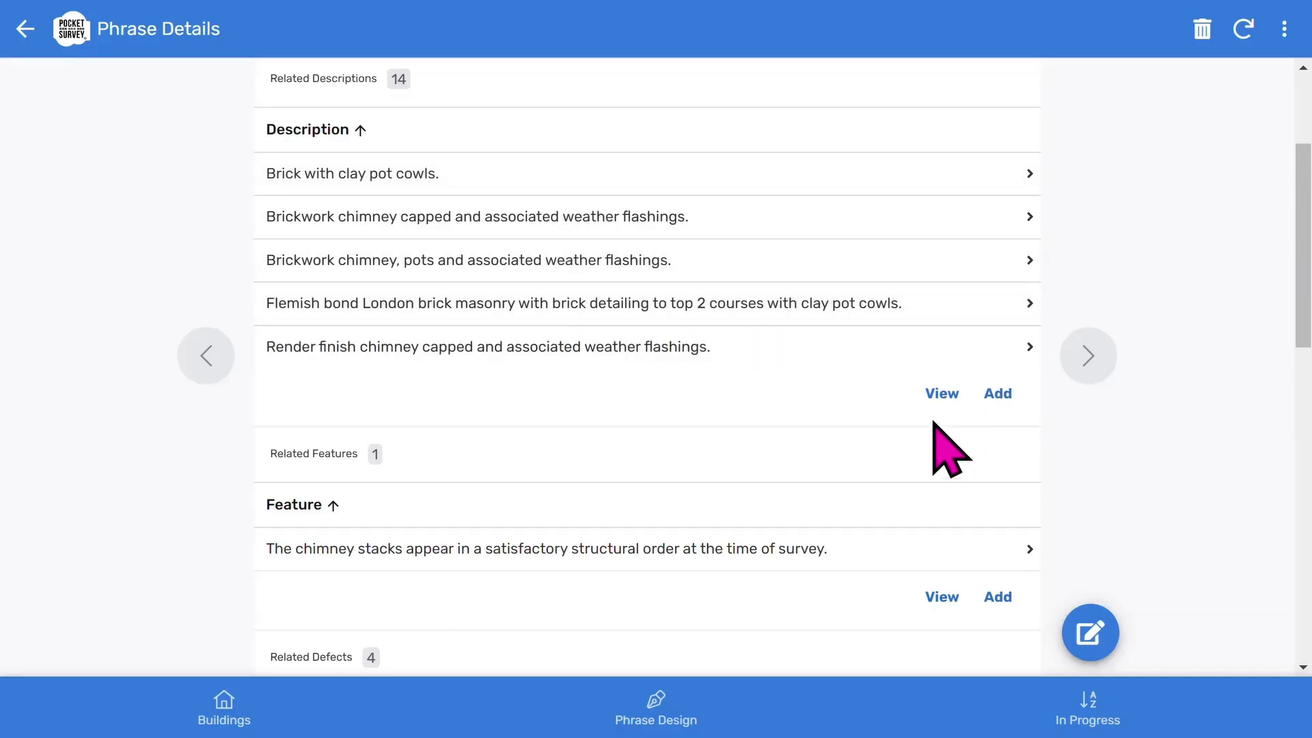
Step: Save 'Asbestos Column' as a new Chimney stacks description and return to App Setup
left_click(998, 395)
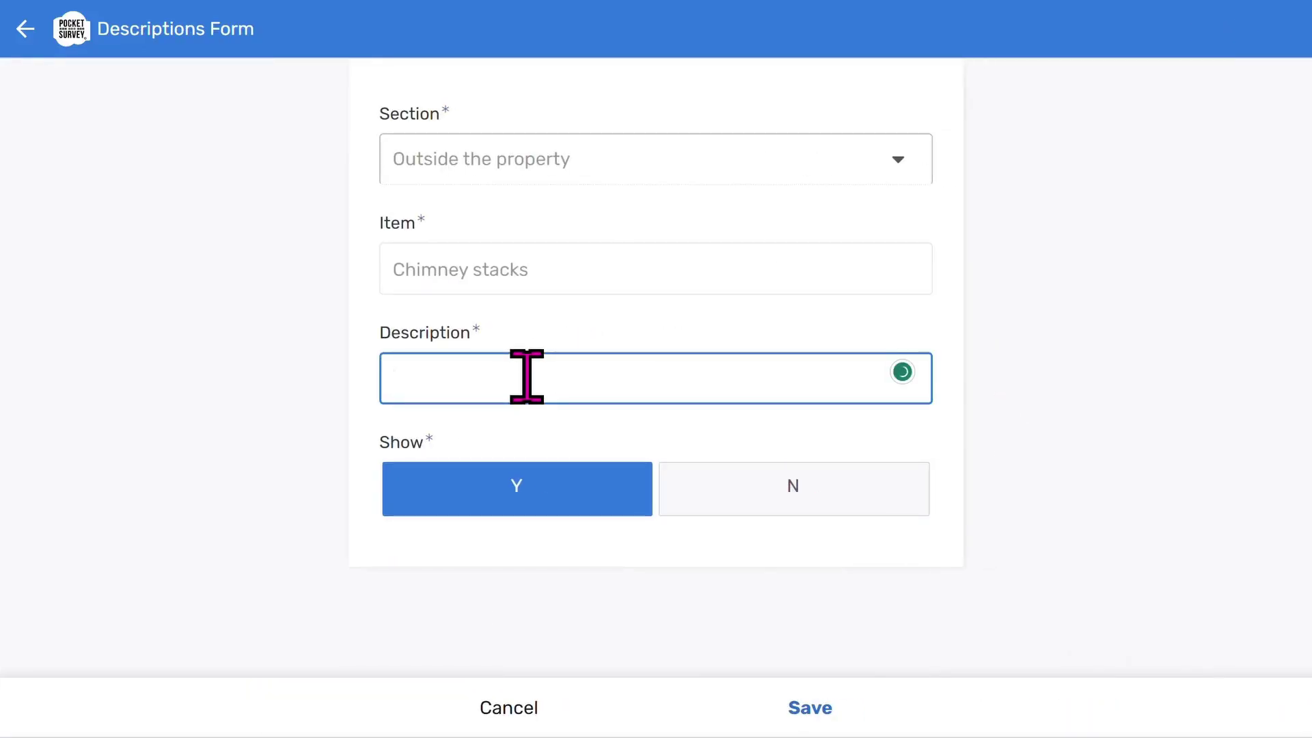
type("Asbestos Column")
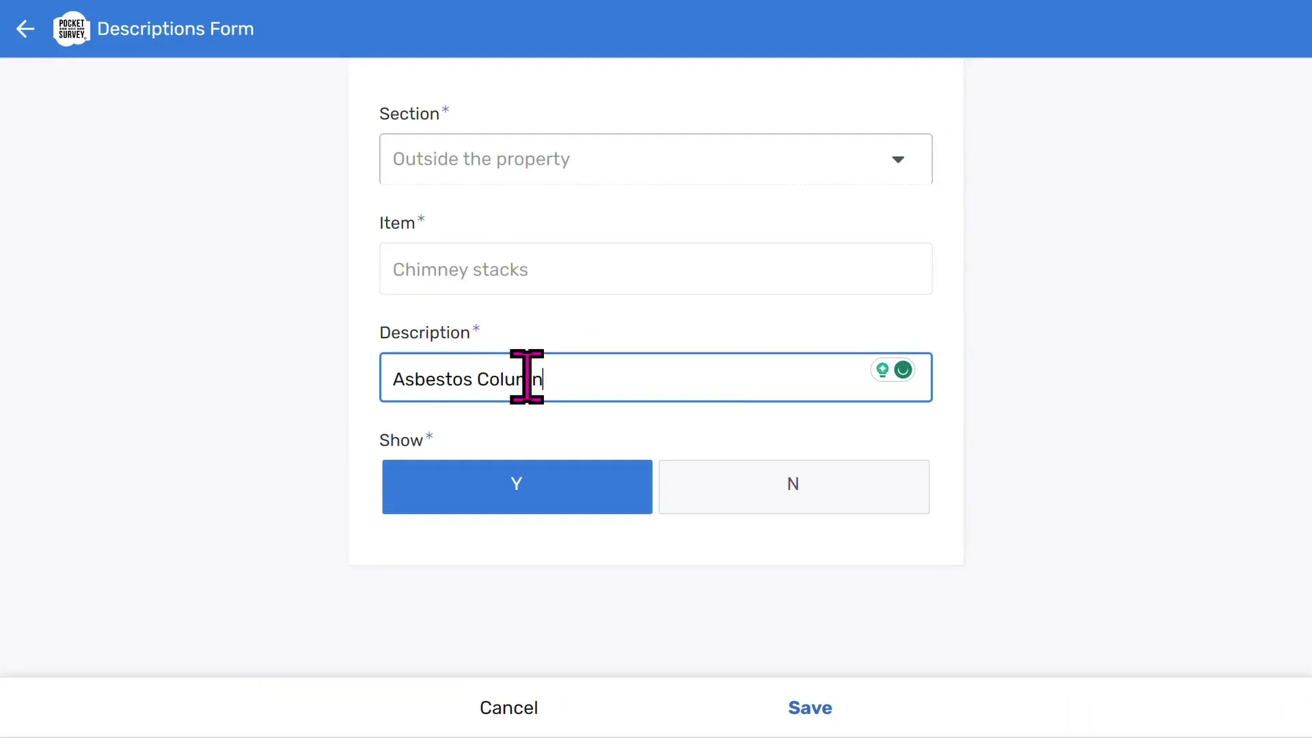
left_click(819, 707)
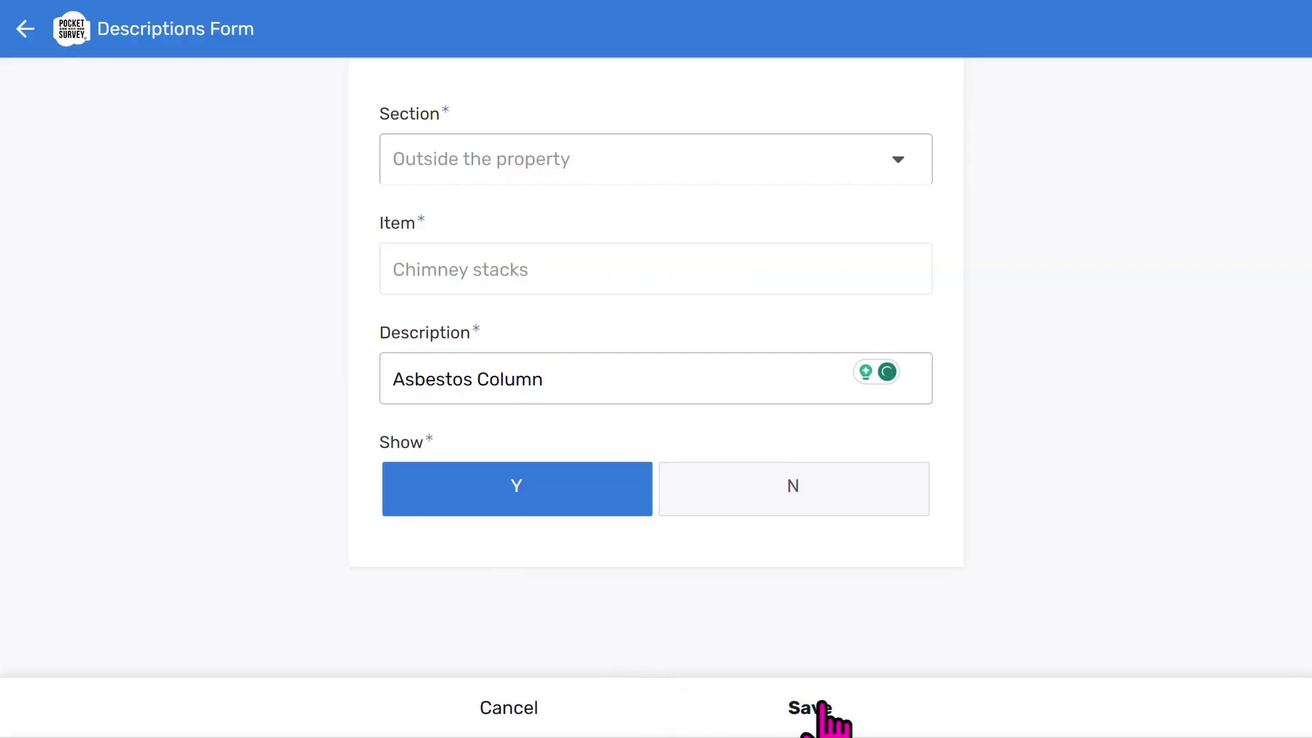
scroll(366, 278, "up", 3)
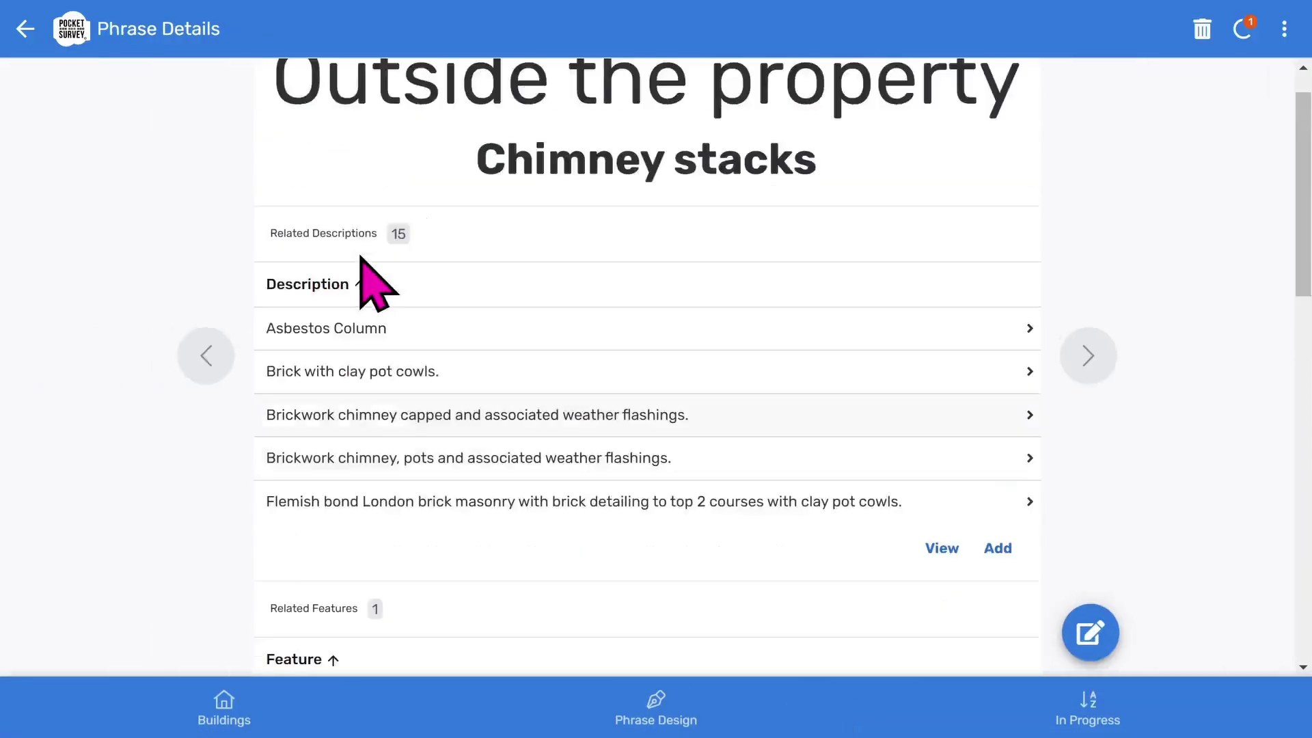
left_click(25, 29)
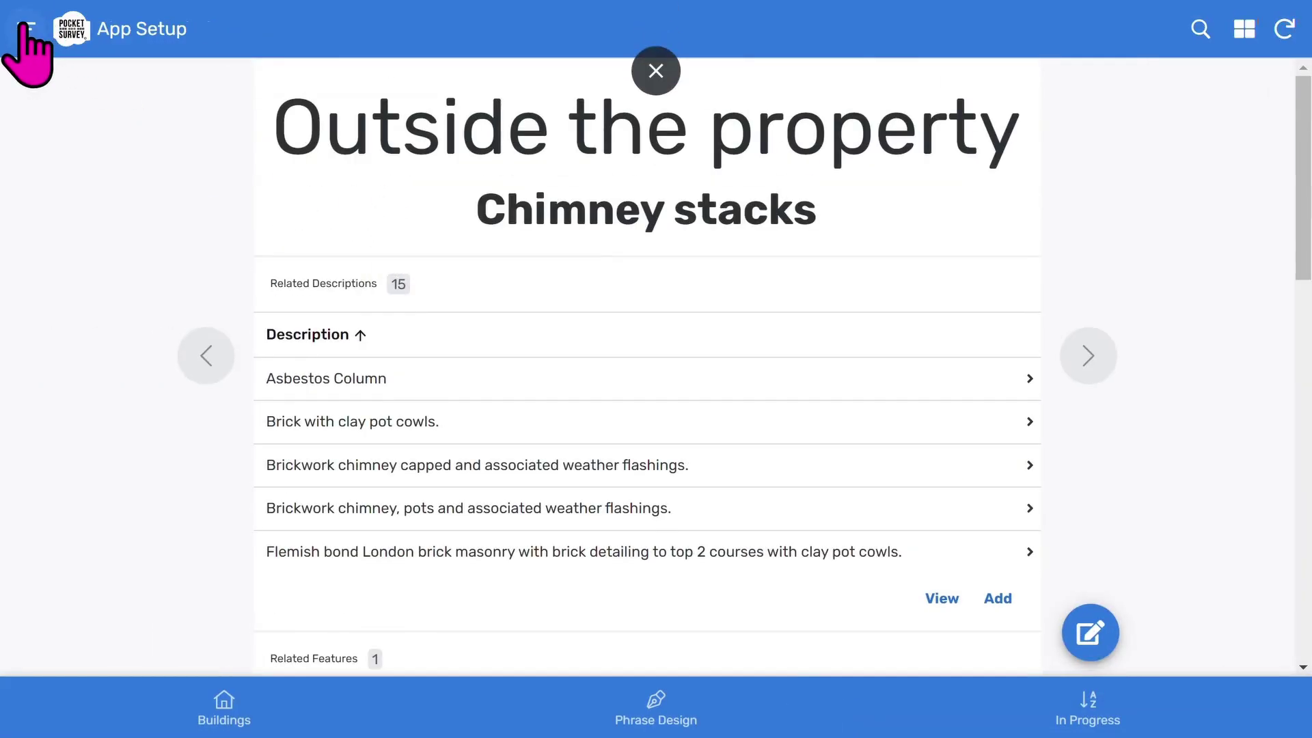